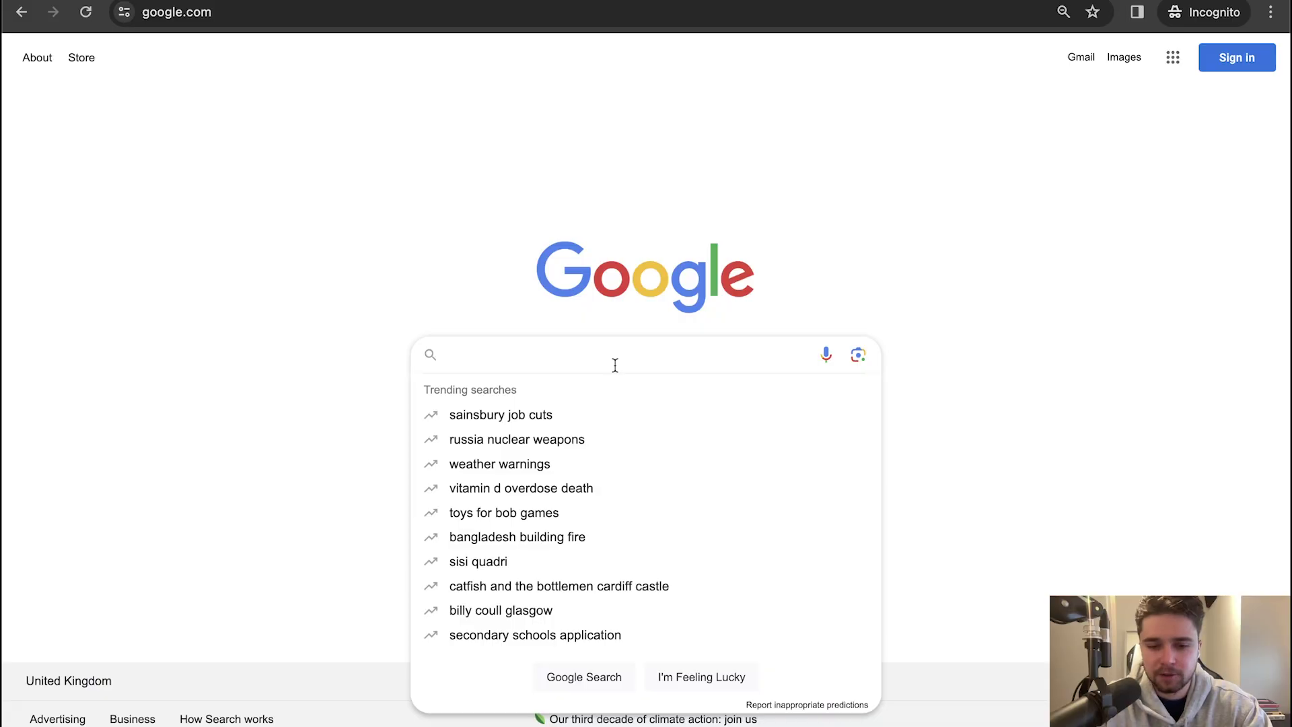
Search Google for 'funded trading plus' and scroll down the site to the programs
type("funded trading plus")
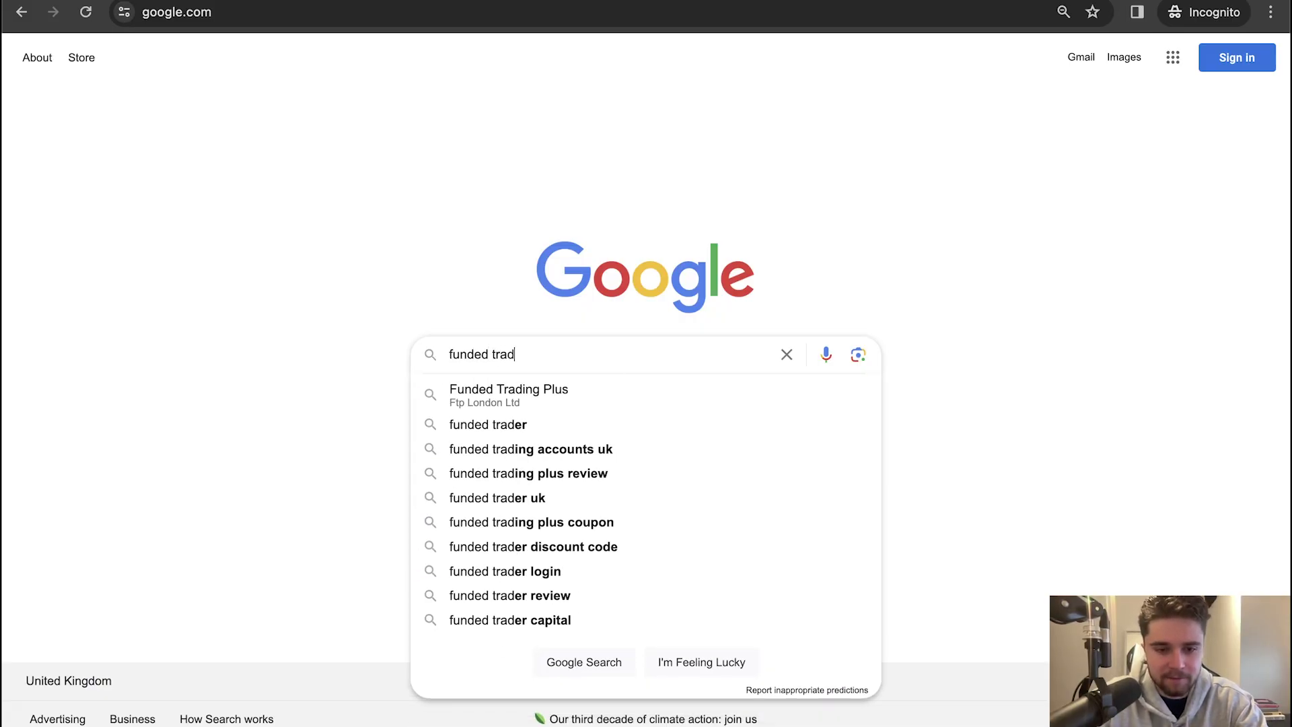
key("Return")
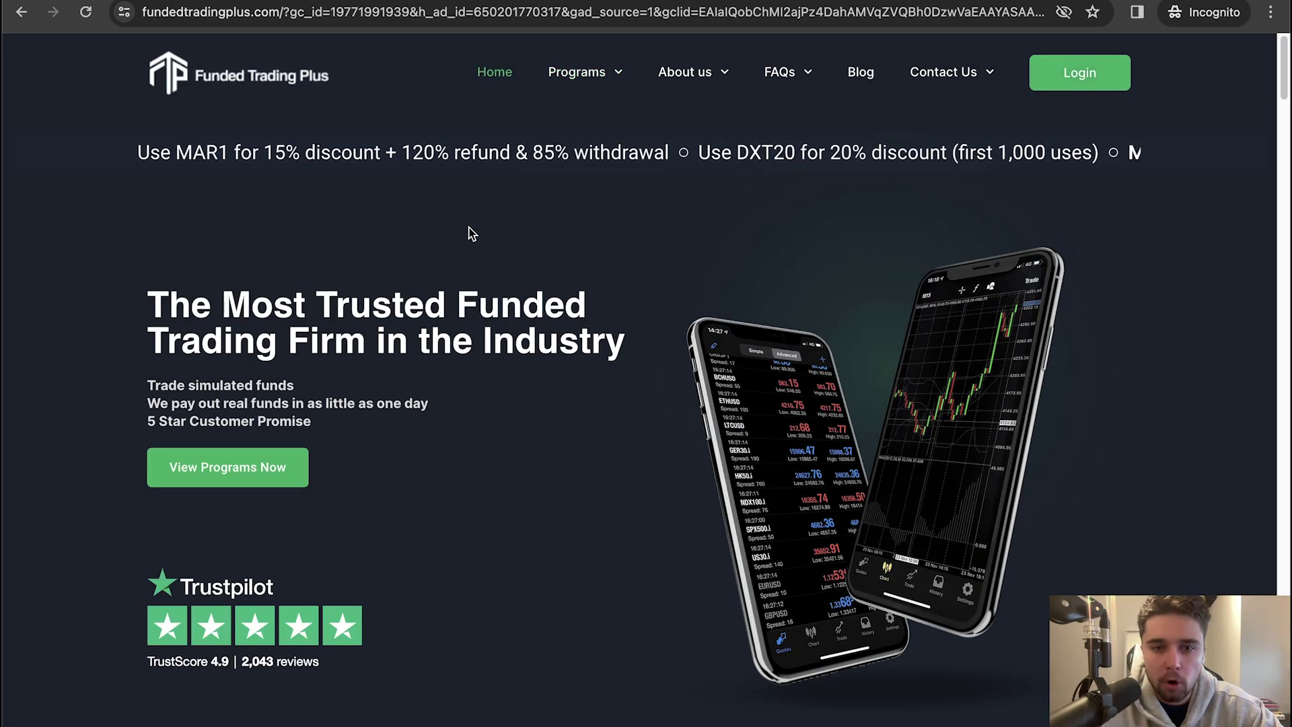
scroll(522, 229, "down", 5)
scroll(532, 235, "down", 6)
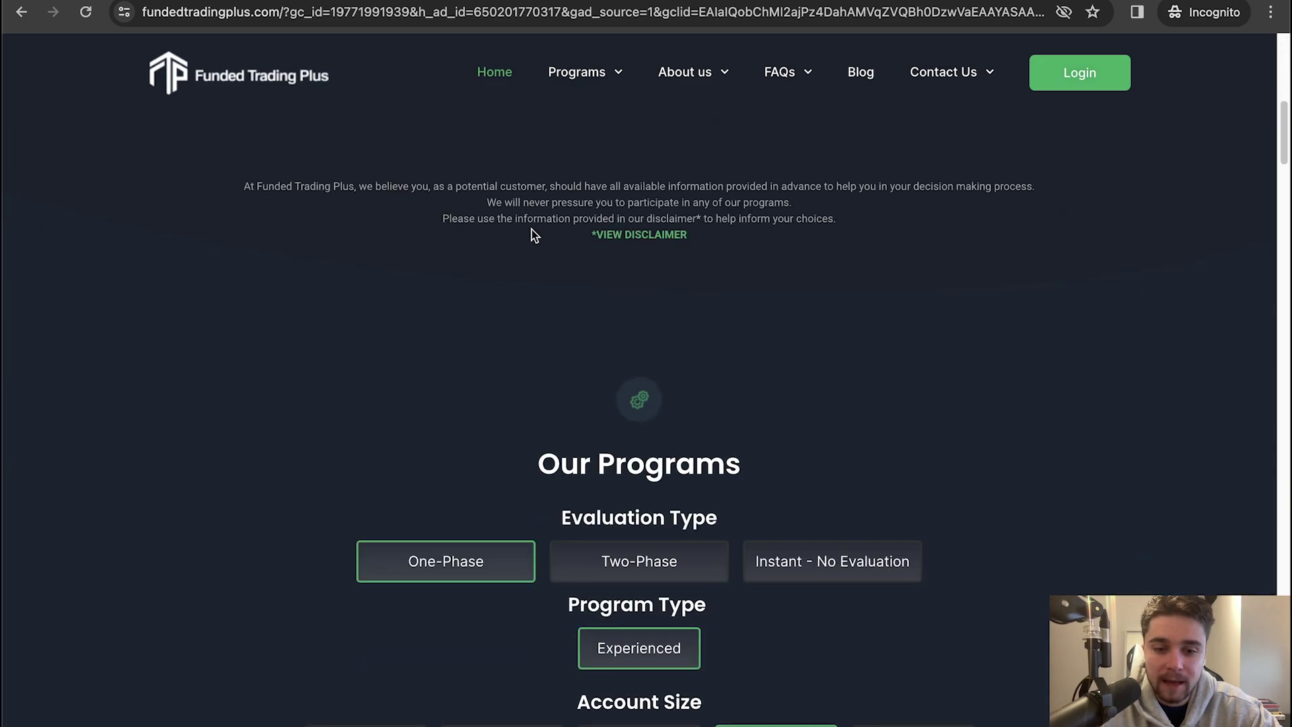
Compare Two-Phase and Instant prices across account sizes, then pick One-Phase at $50,000
mouse_move(615, 81)
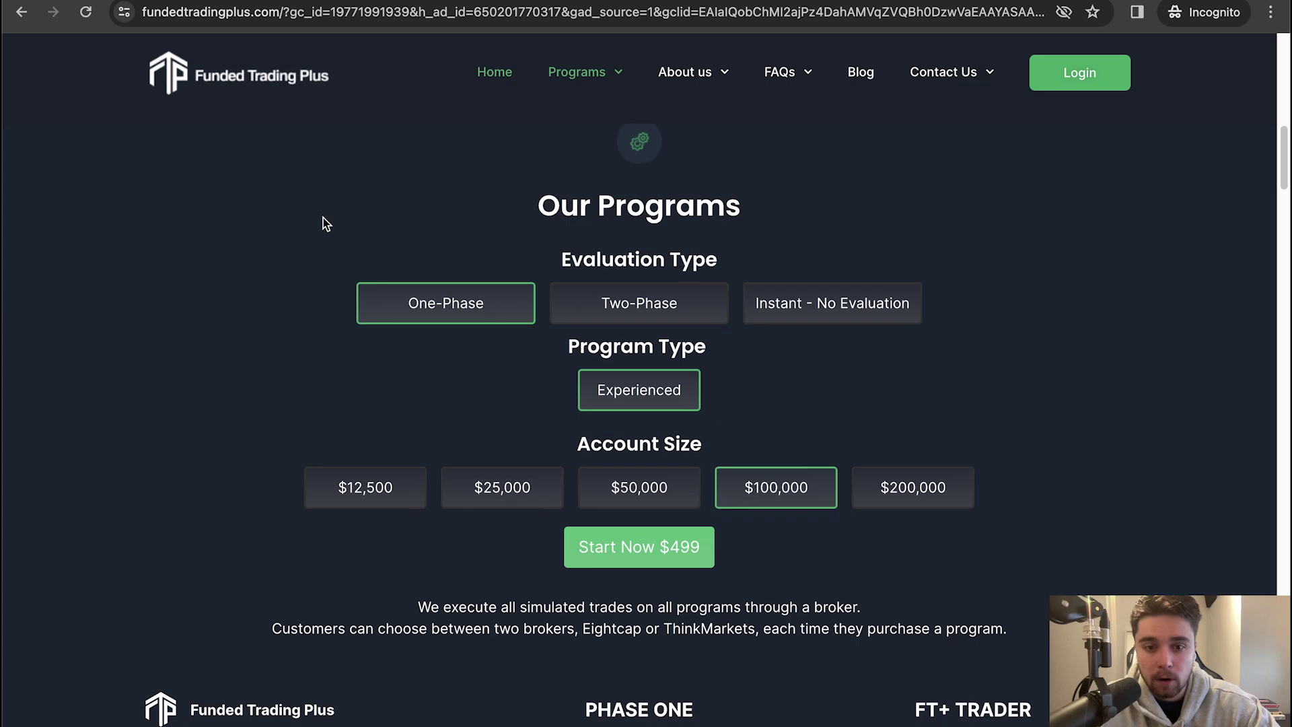
left_click(619, 296)
left_click(802, 314)
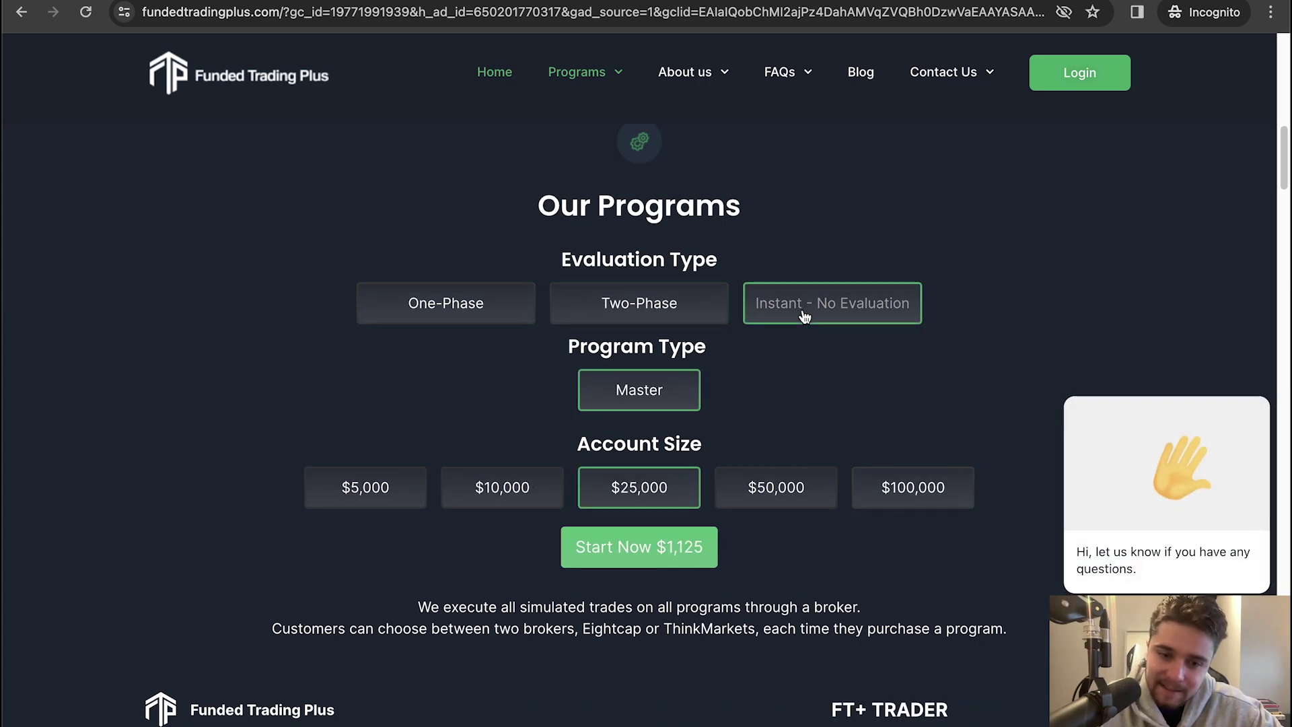
left_click(386, 479)
left_click(486, 493)
left_click(664, 494)
left_click(760, 487)
left_click(922, 487)
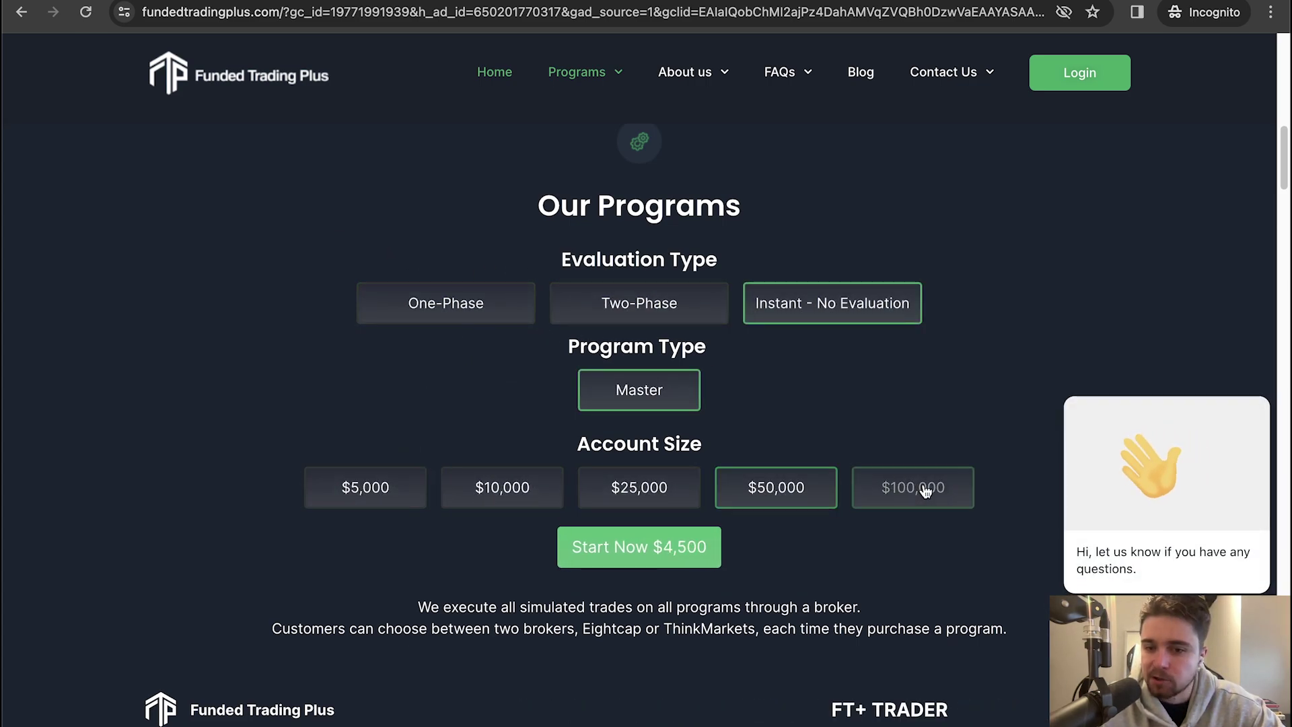
left_click(448, 320)
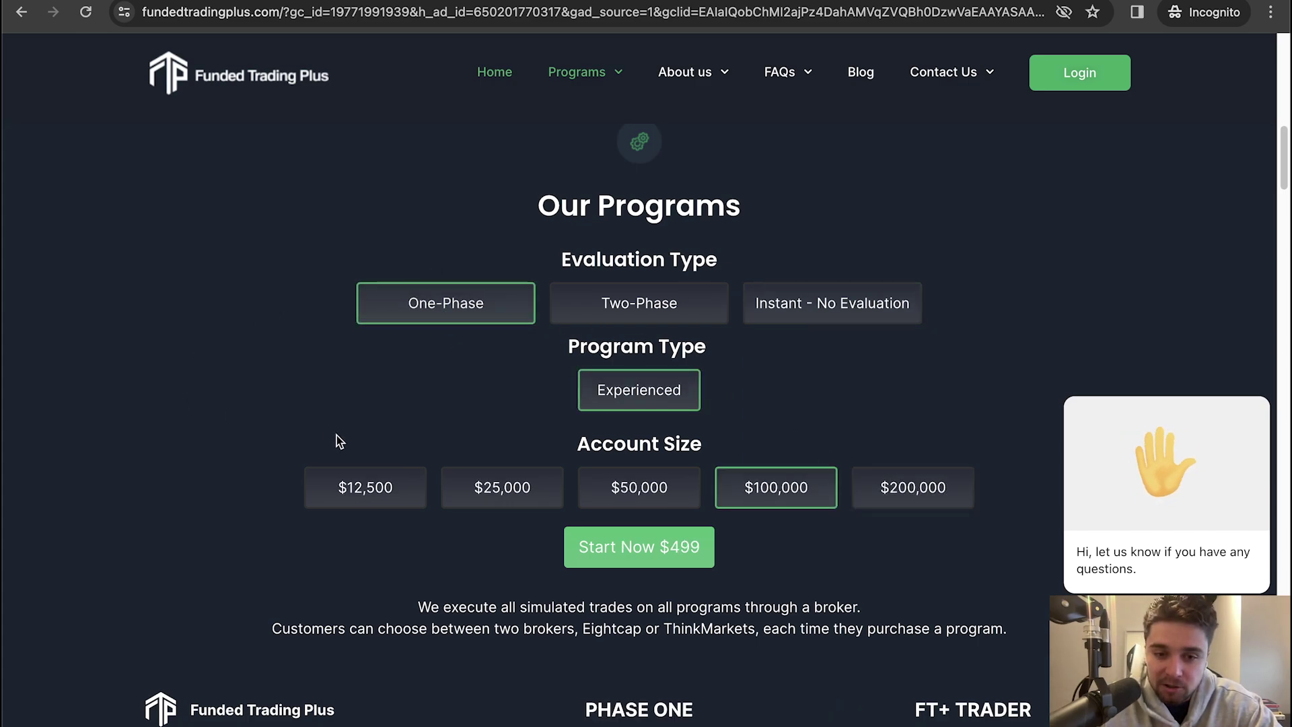
left_click(629, 486)
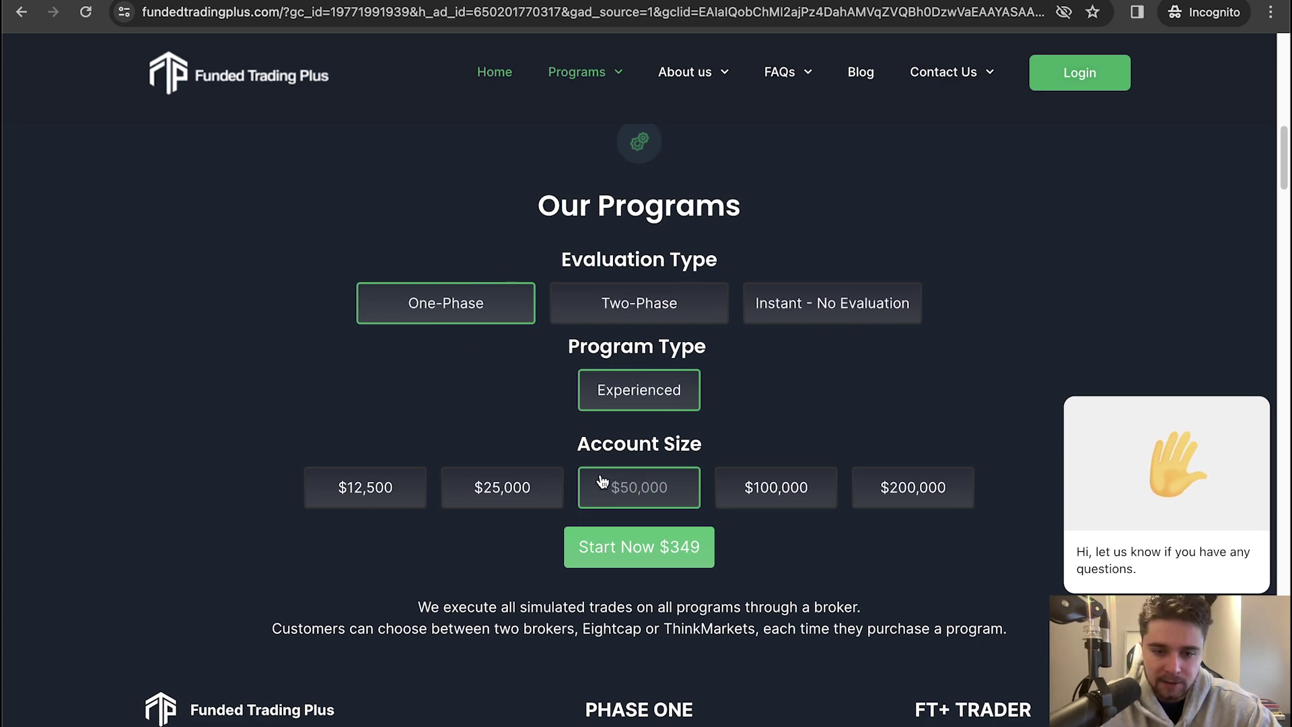
Start the $50,000 purchase and close the chat popup, leaving DXTrade and ThinkMarkets selected
left_click(647, 551)
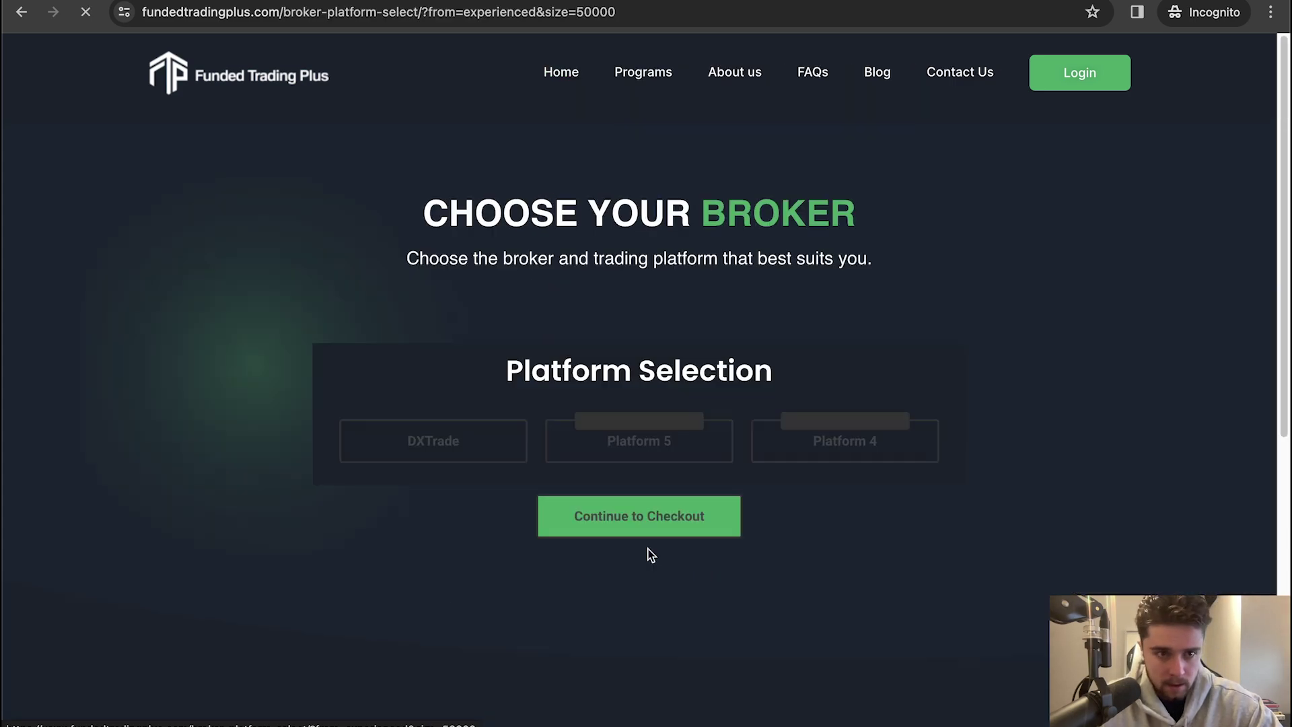
scroll(320, 479, "down", 1)
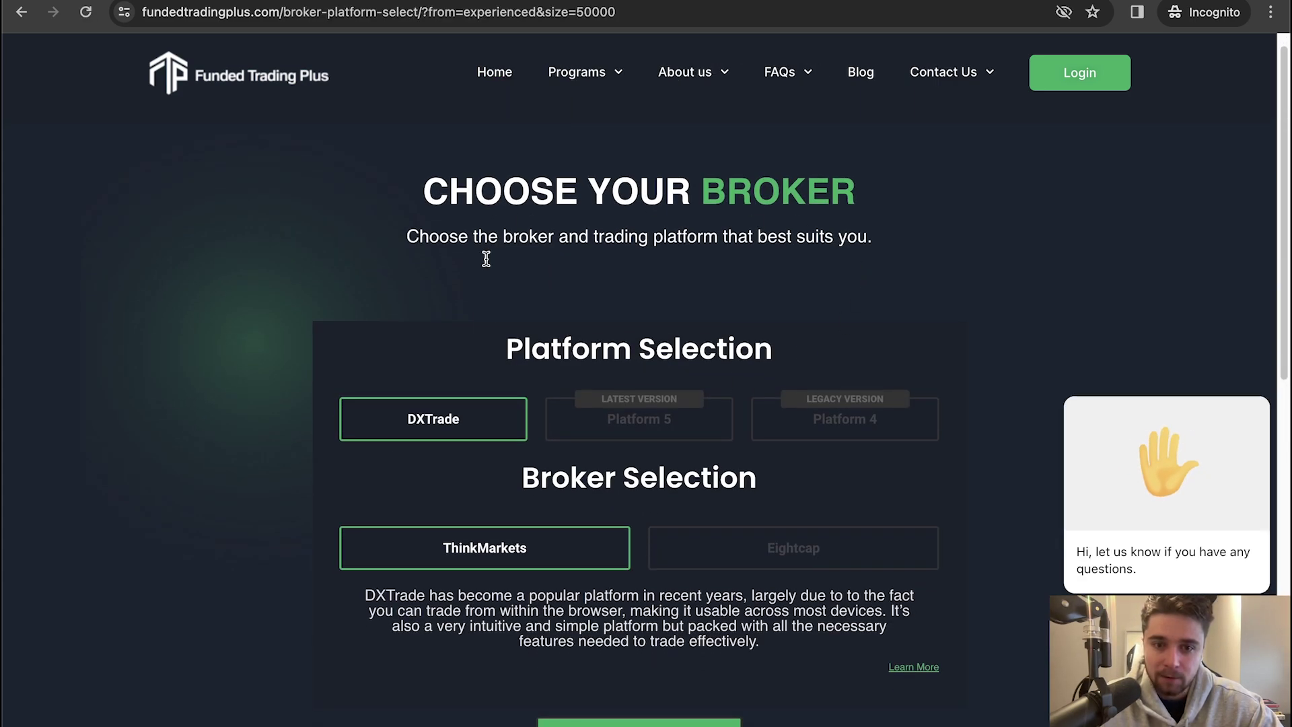
mouse_move(1085, 436)
left_click(1253, 382)
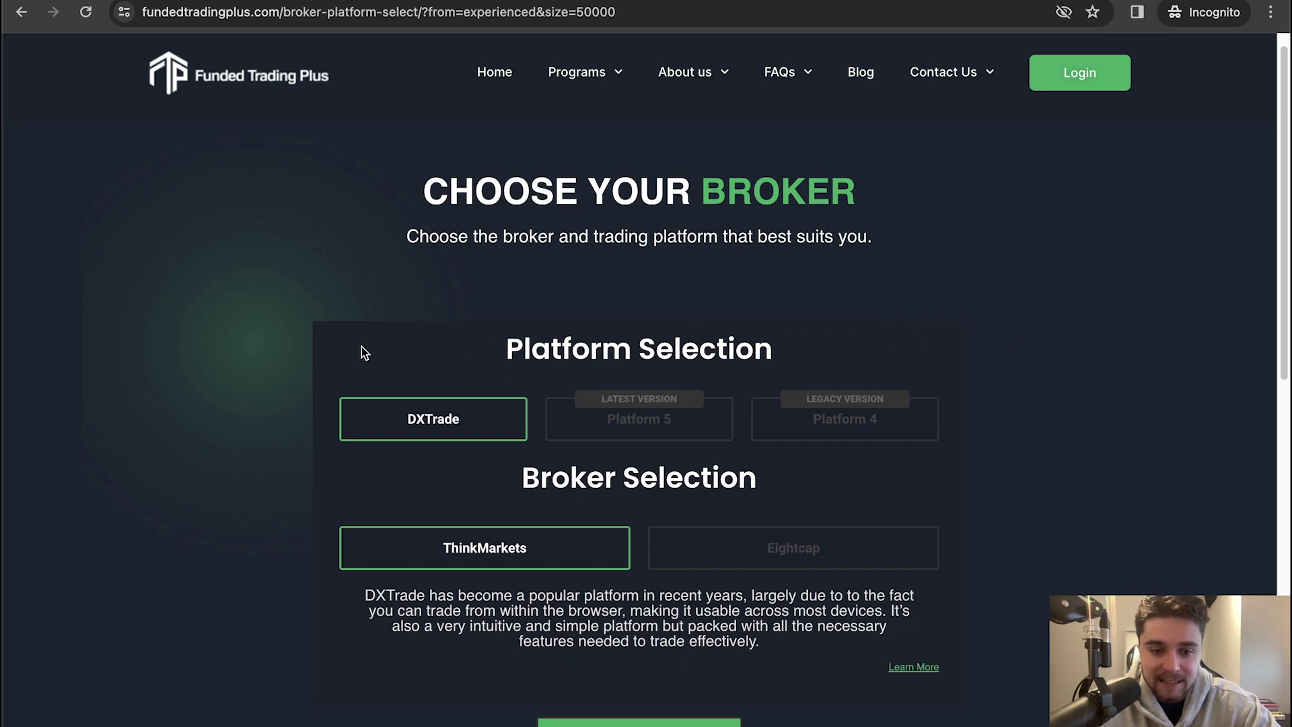
scroll(258, 435, "down", 5)
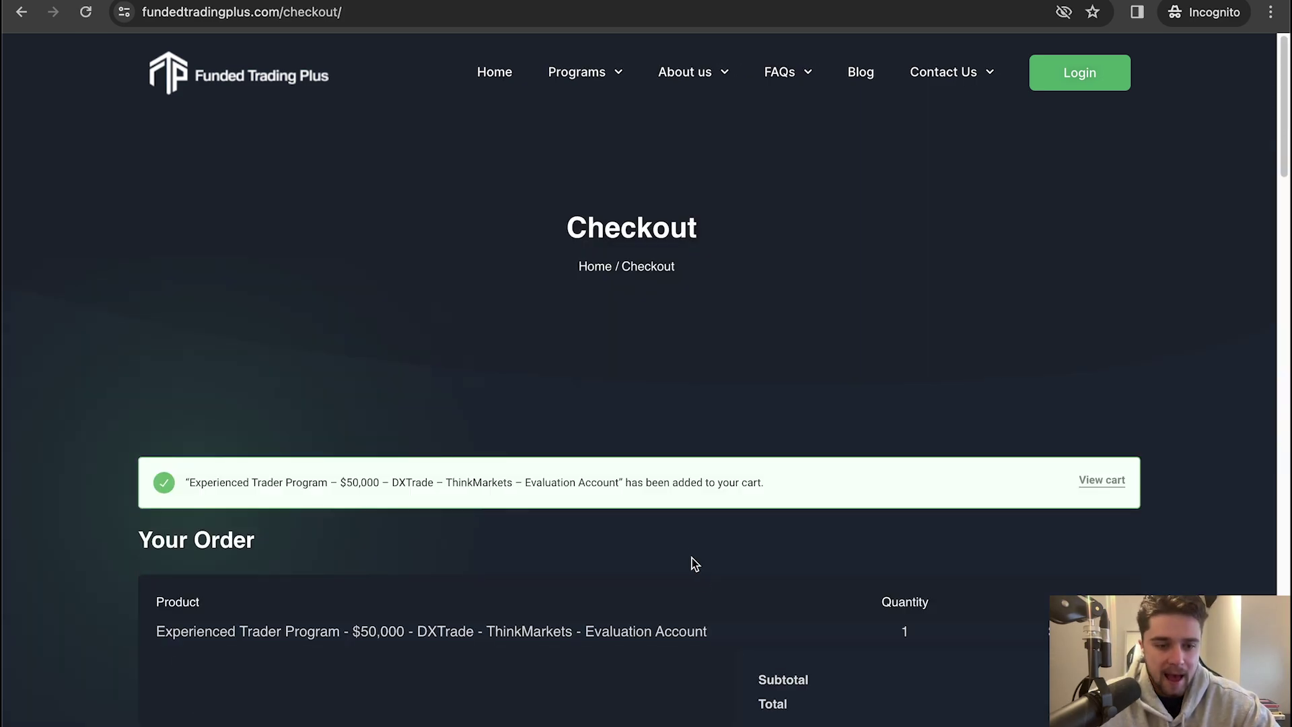
Apply the coupon code CODE20 to the $50,000 DXTrade order
scroll(693, 552, "down", 2)
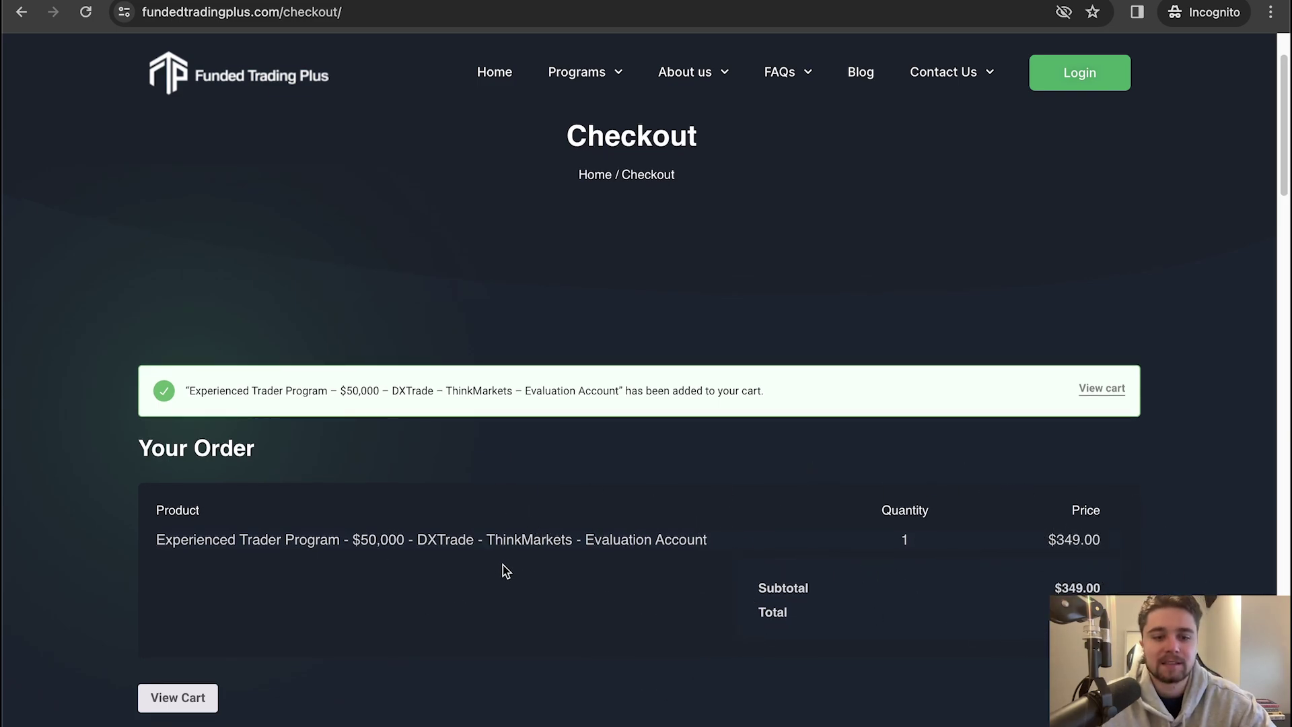
scroll(521, 556, "down", 4)
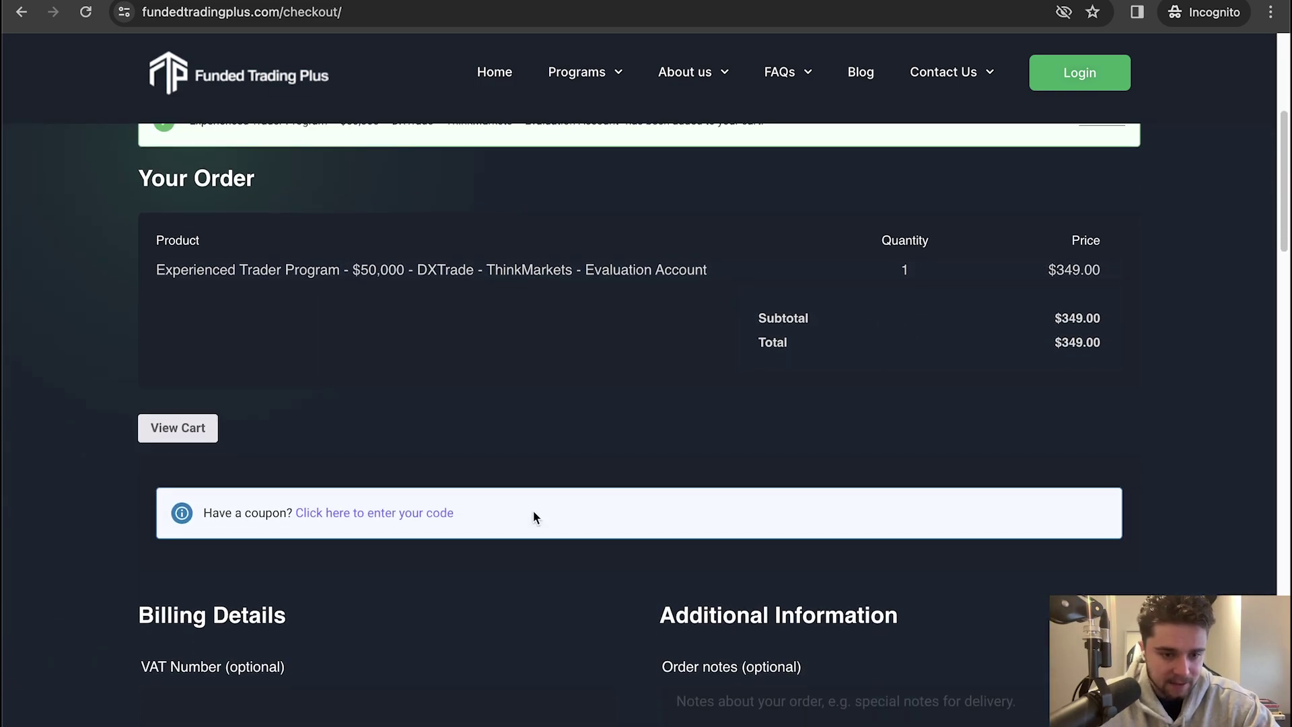
scroll(535, 514, "down", 2)
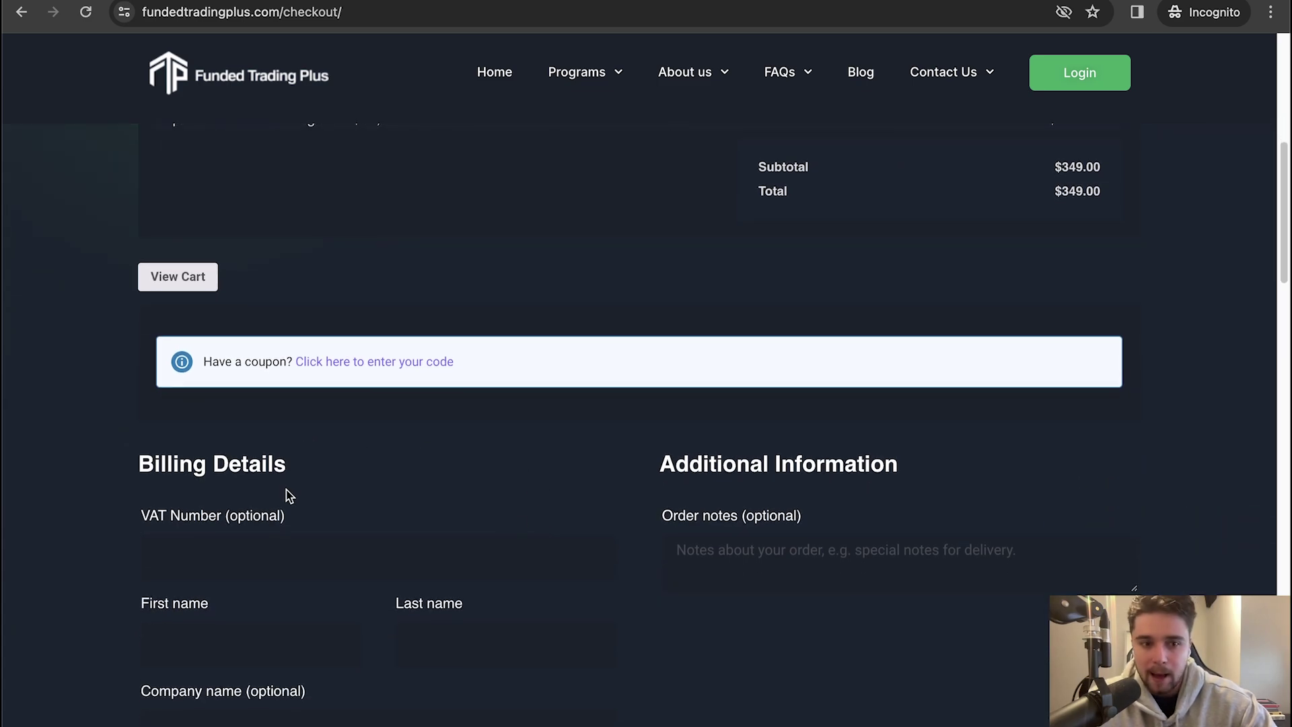
scroll(357, 481, "down", 1)
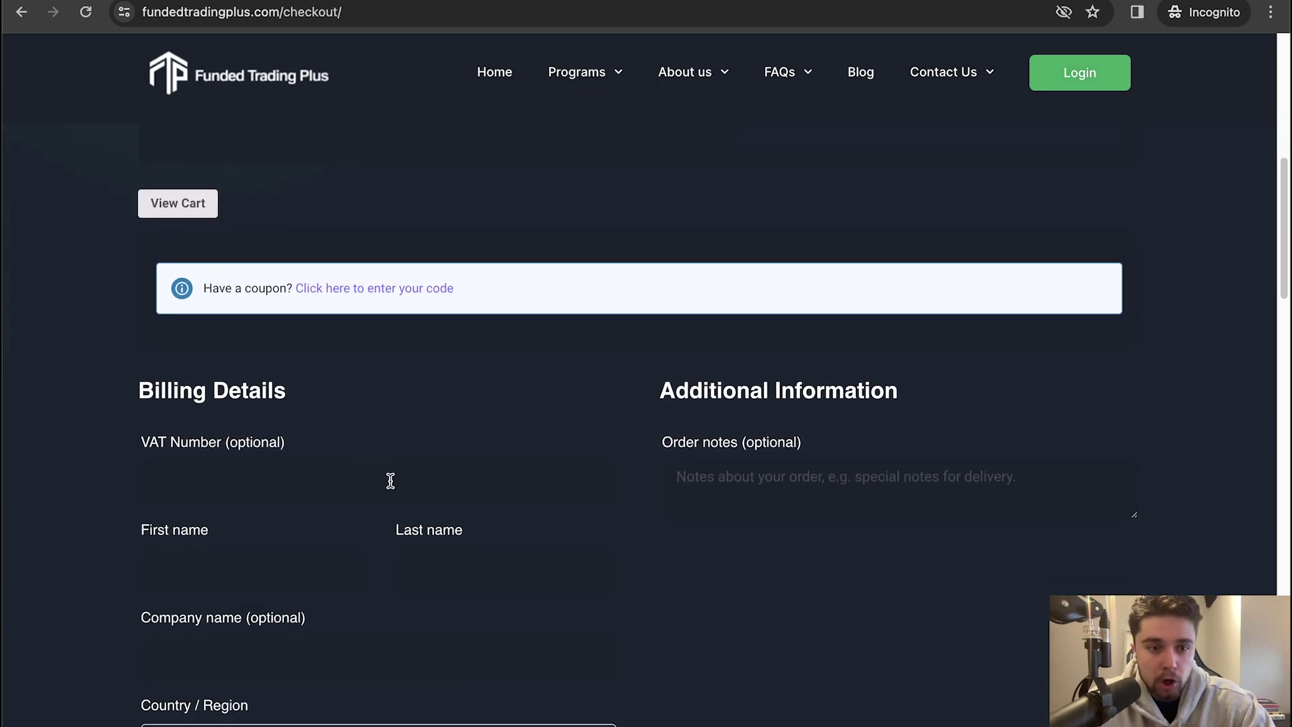
left_click(387, 292)
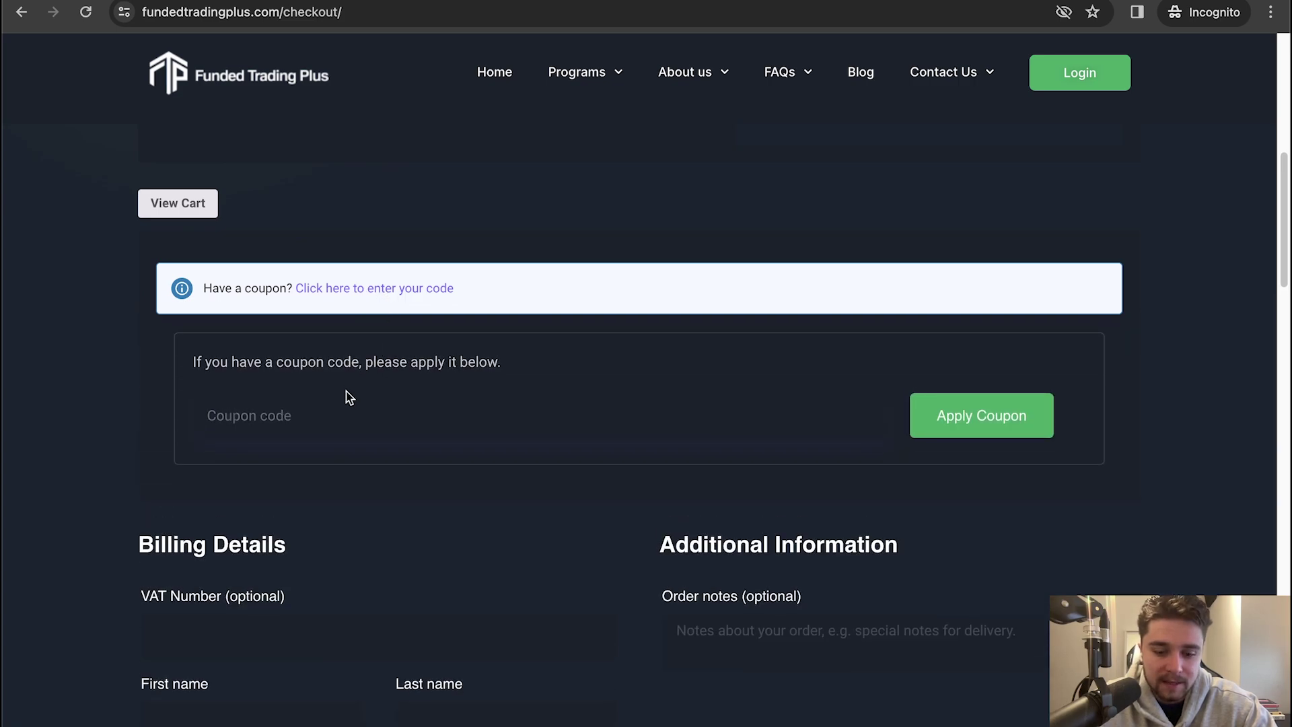
left_click(349, 401)
type("CODE")
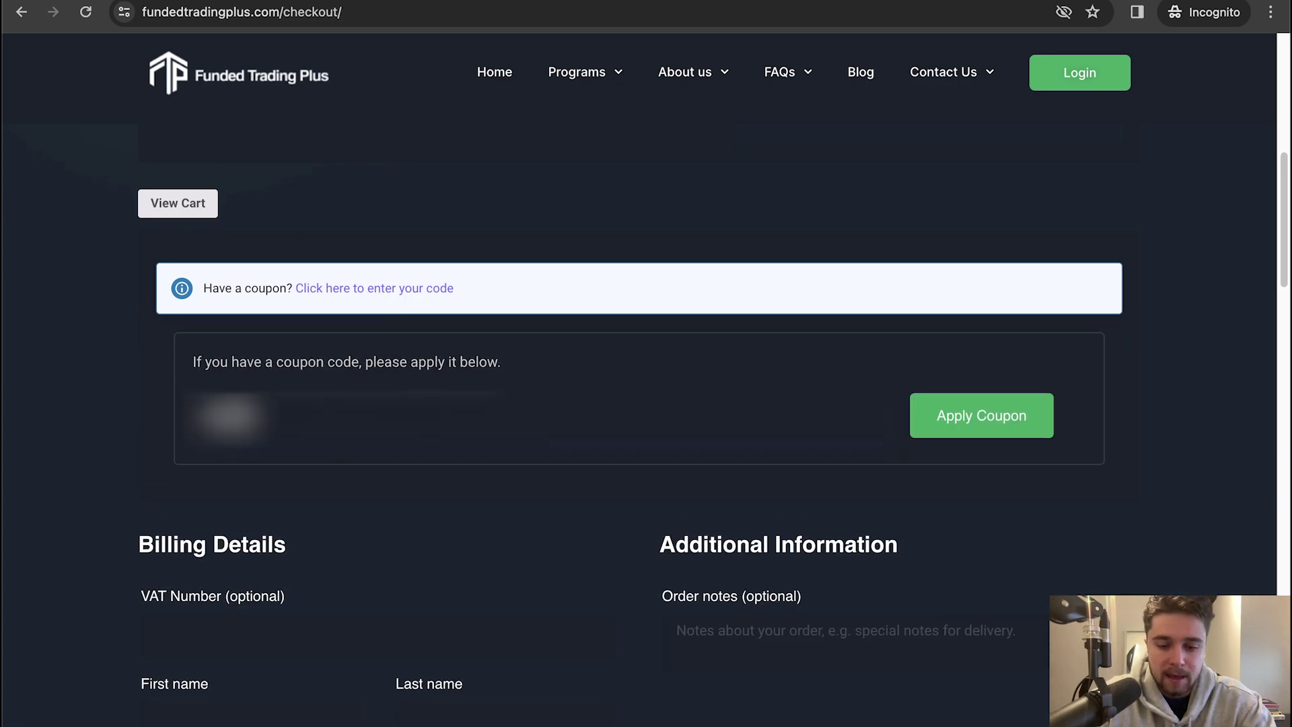
type("20")
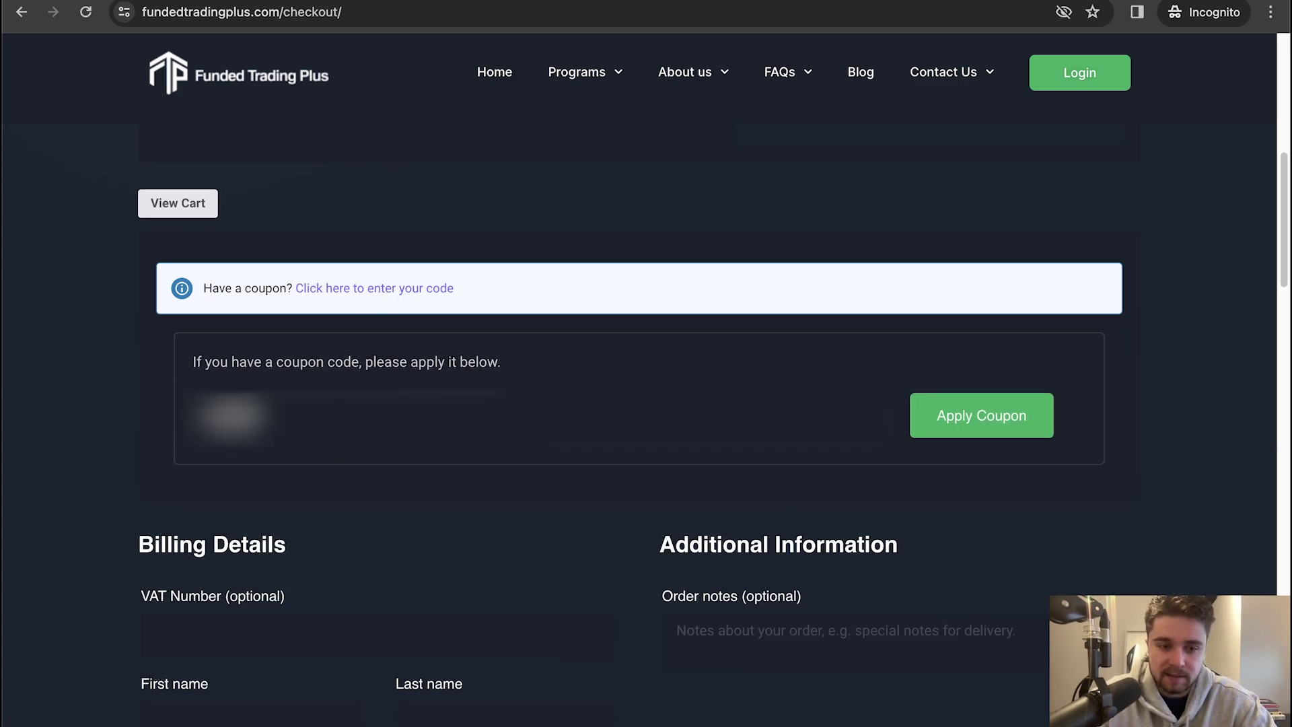
left_click(975, 405)
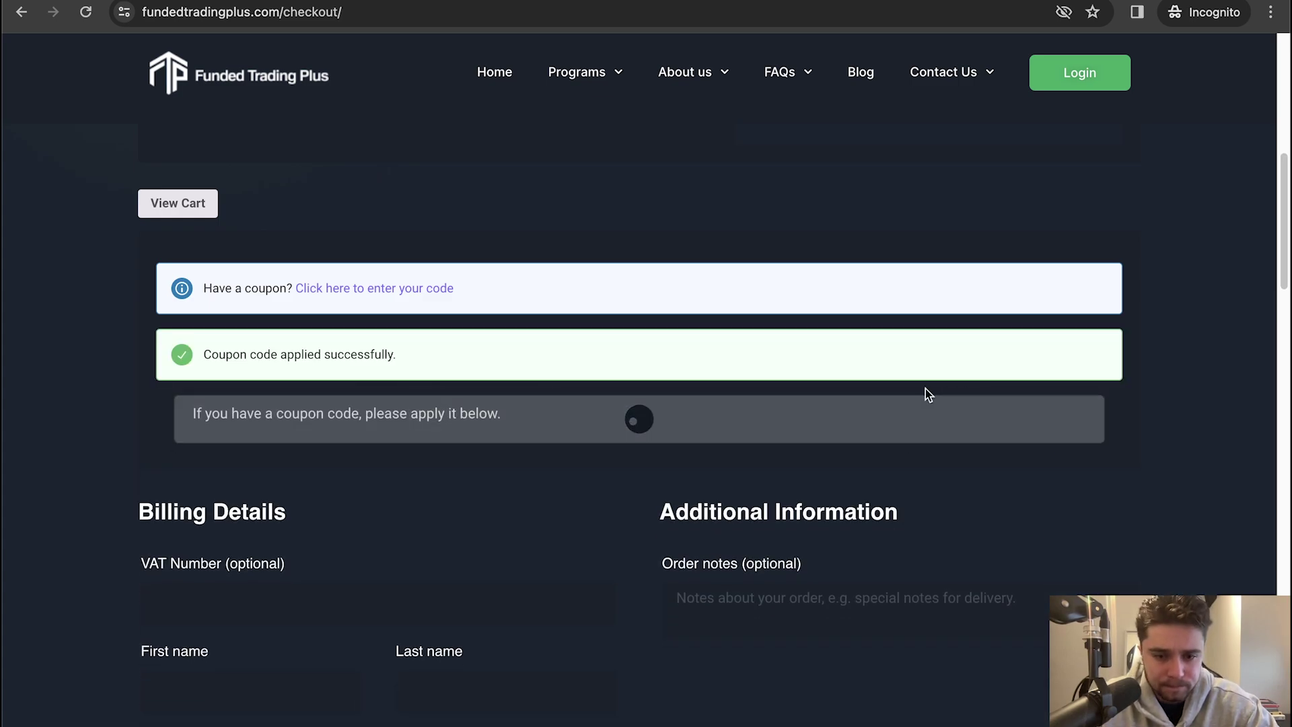
Fill in the billing form with the buyer's name, address, phone number and e-mail, then submit
scroll(563, 404, "down", 5)
scroll(462, 375, "up", 2)
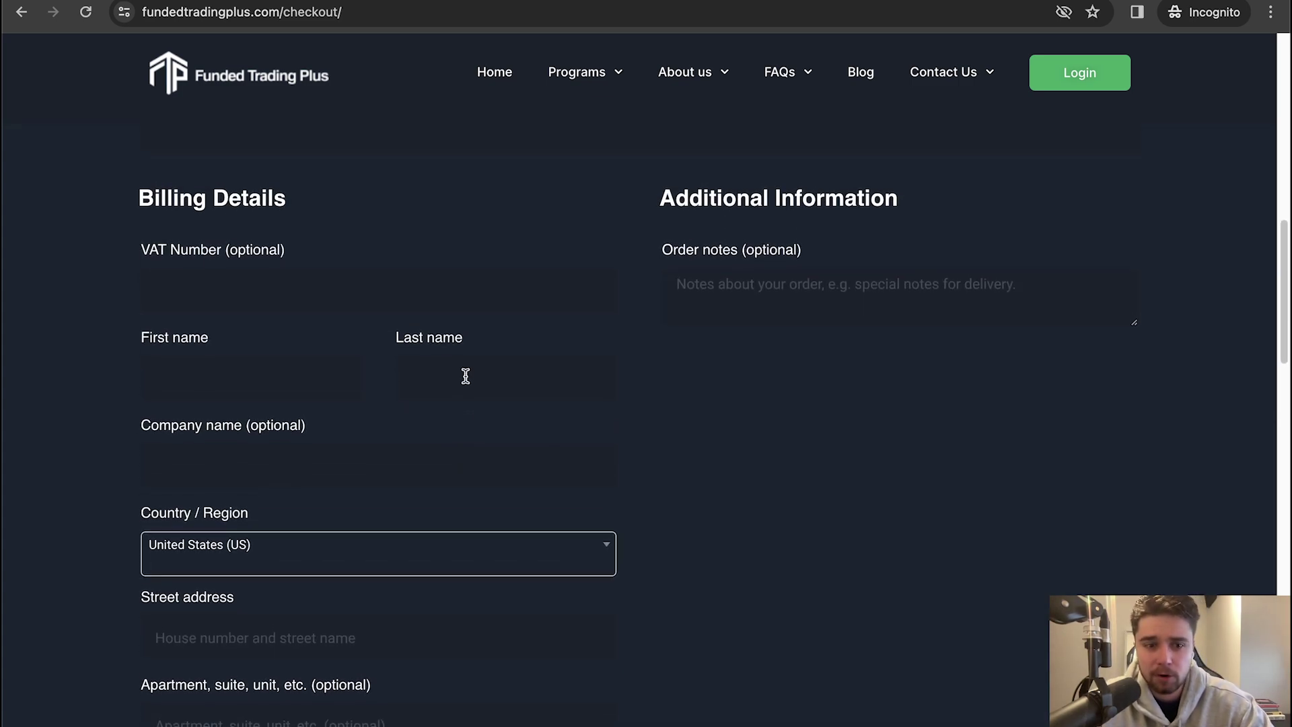
scroll(507, 308, "up", 1)
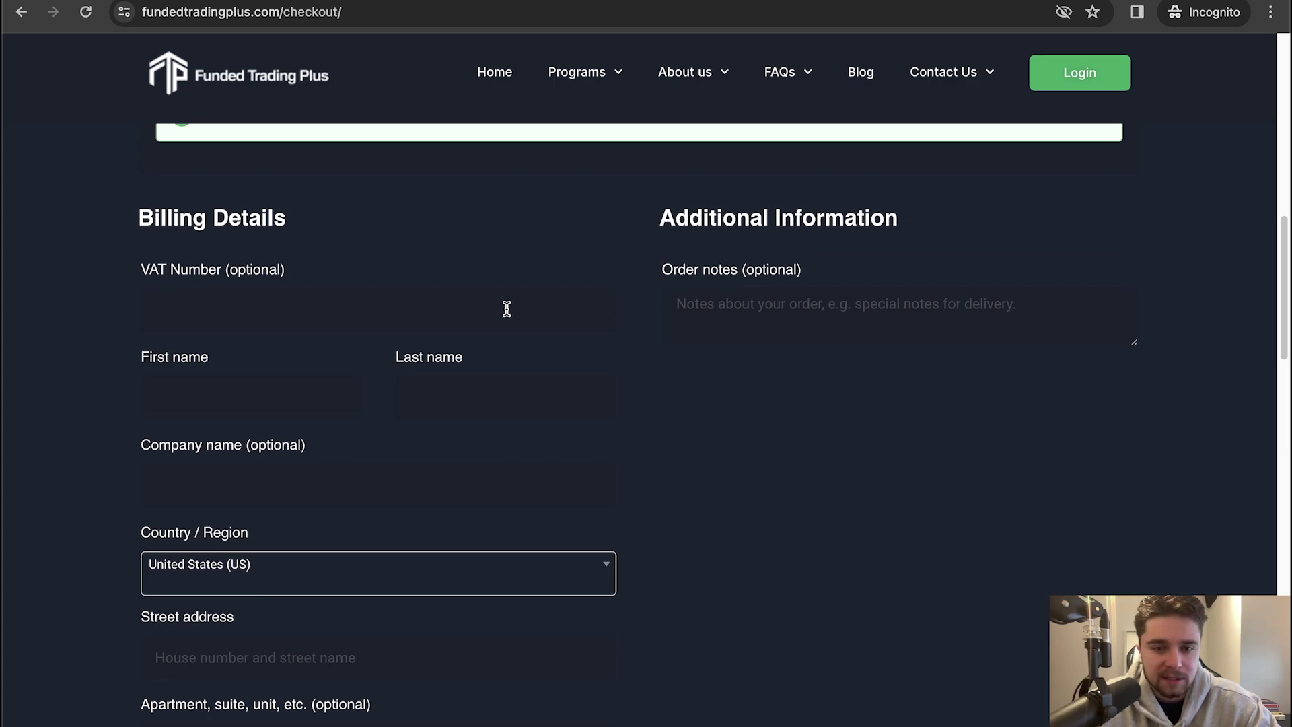
left_click(470, 381)
type("AstleyTest 1")
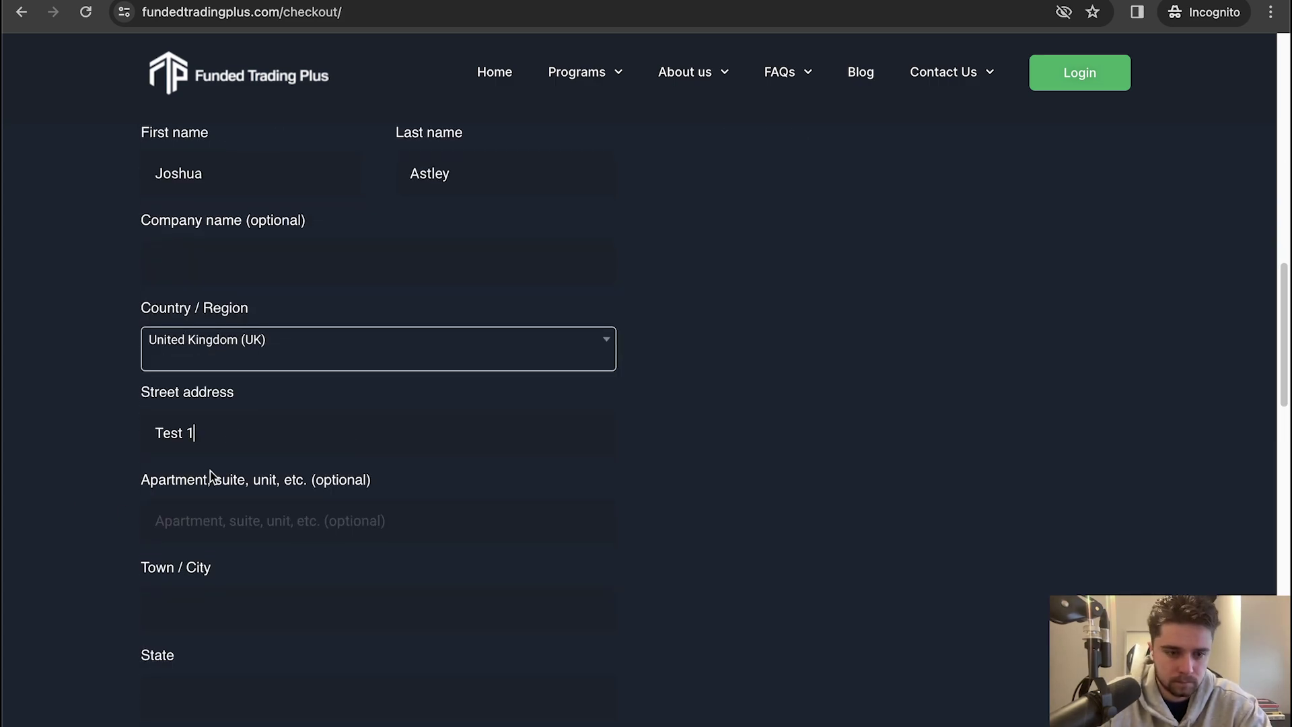
type("TestingAreMerseyL11at")
left_click(214, 652)
left_click(202, 529)
left_click(473, 534)
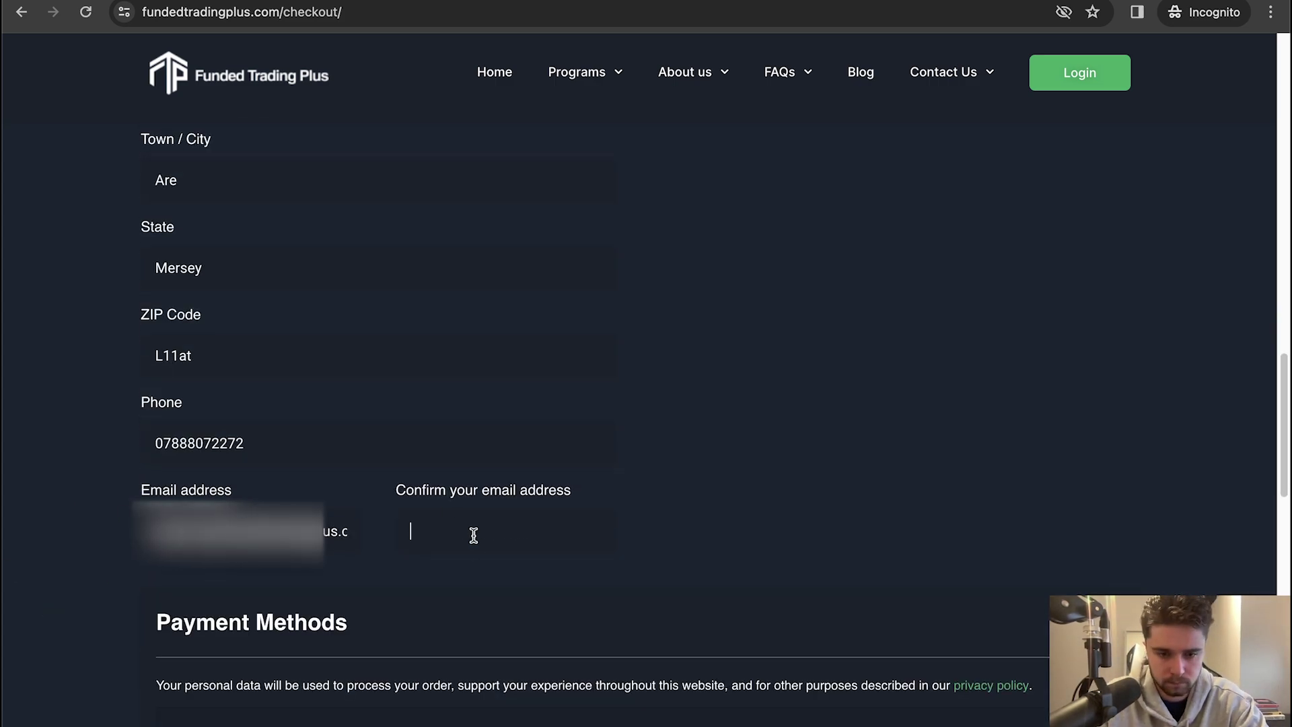
scroll(790, 505, "down", 5)
key("Return")
scroll(874, 338, "up", 2)
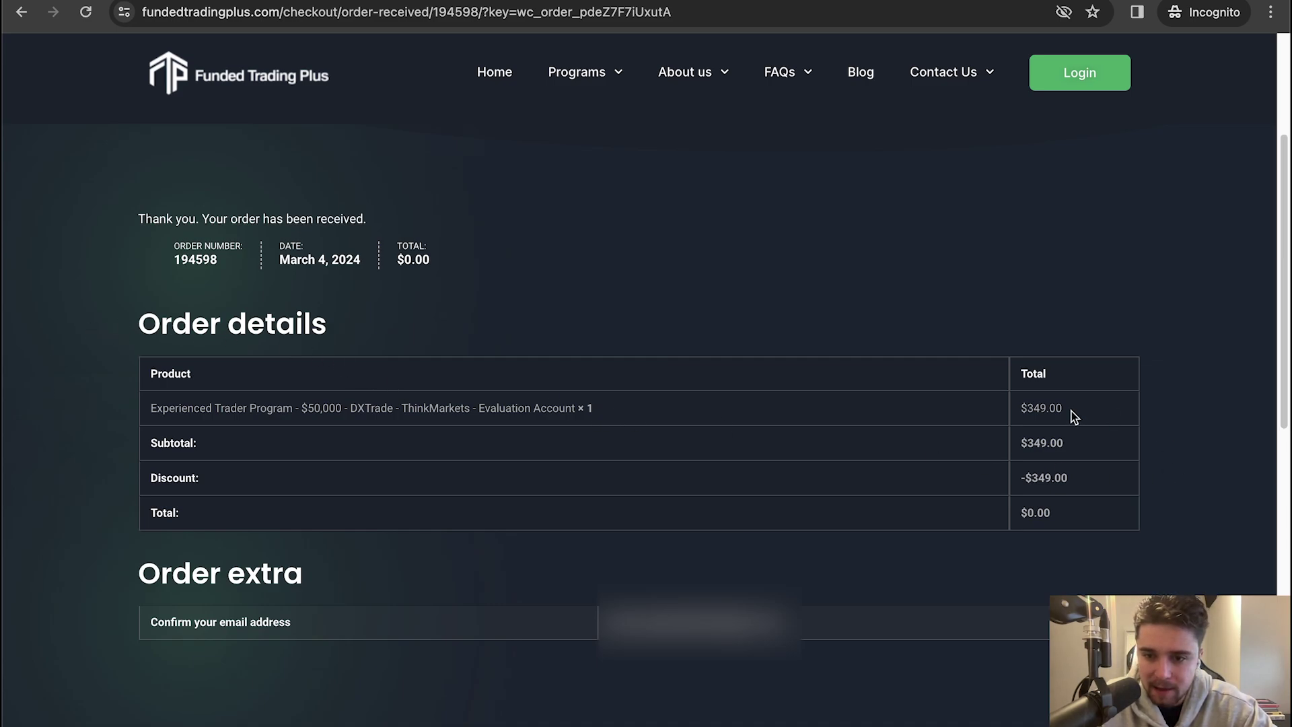
Highlight the $349.00 product price and the order number on the order-received page
left_click_drag(1073, 416, 1021, 411)
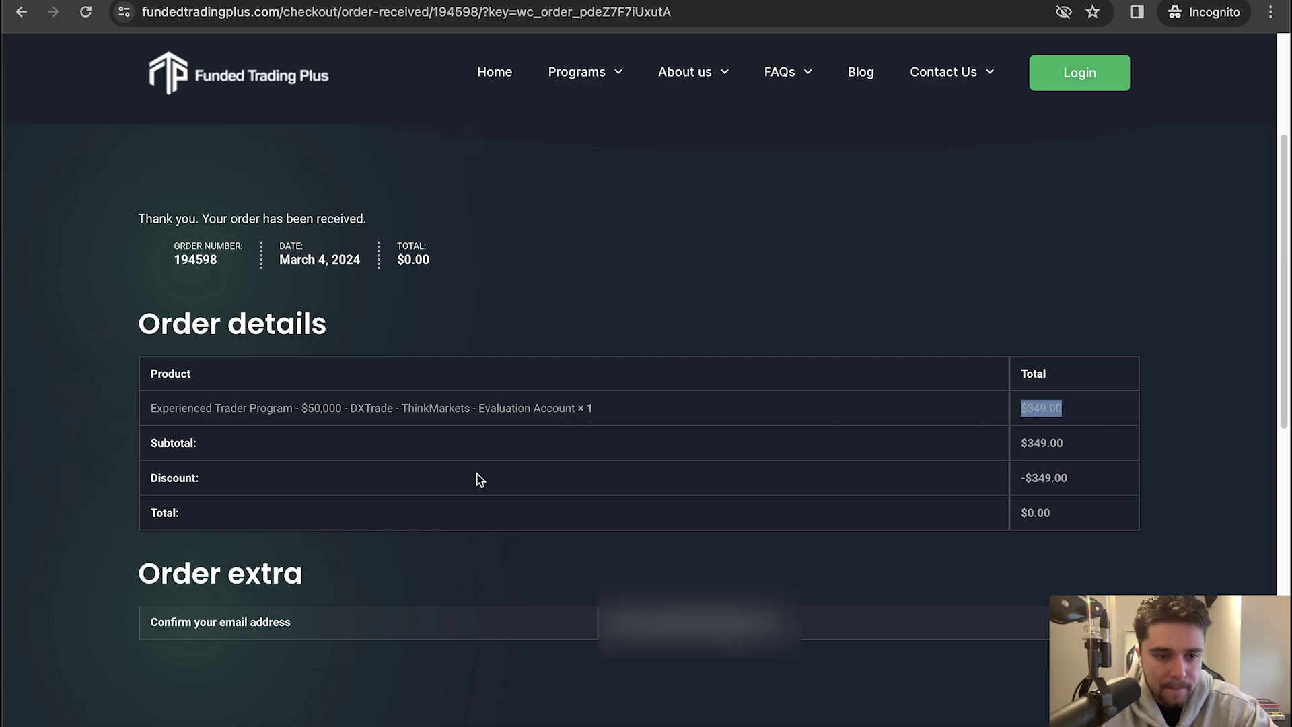
left_click(979, 490)
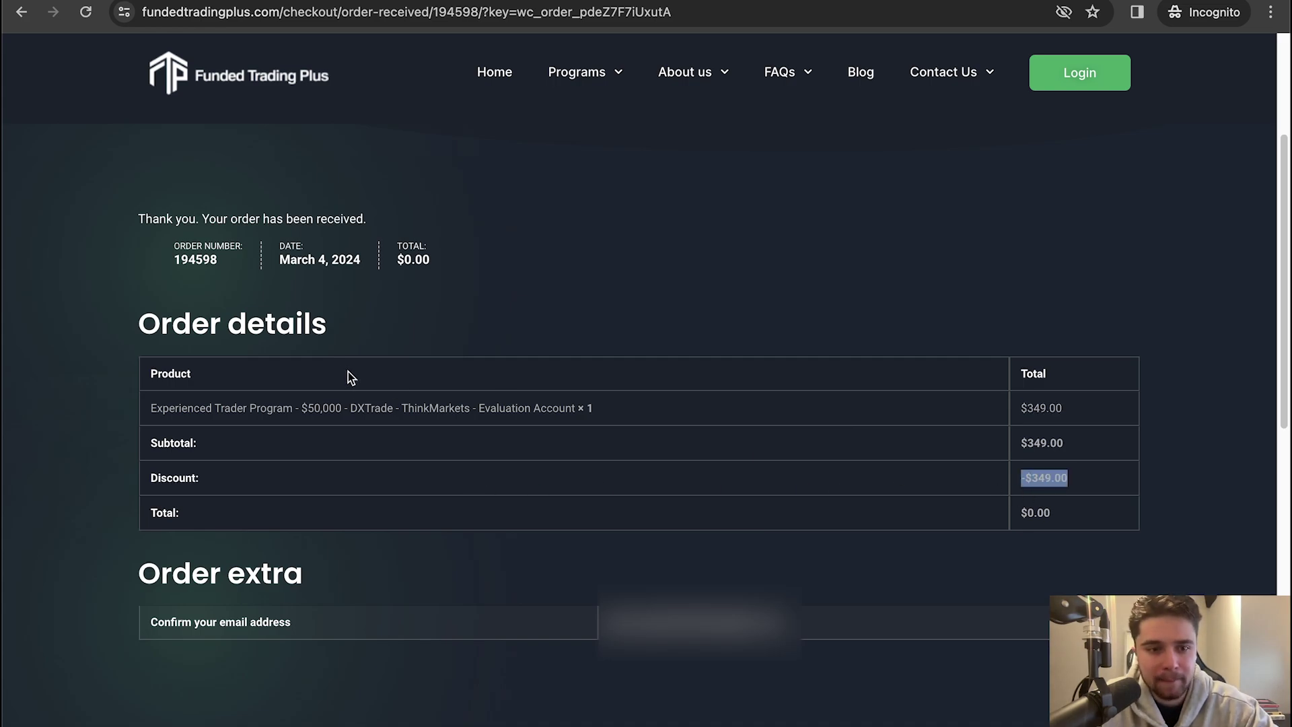
left_click_drag(200, 305, 236, 260)
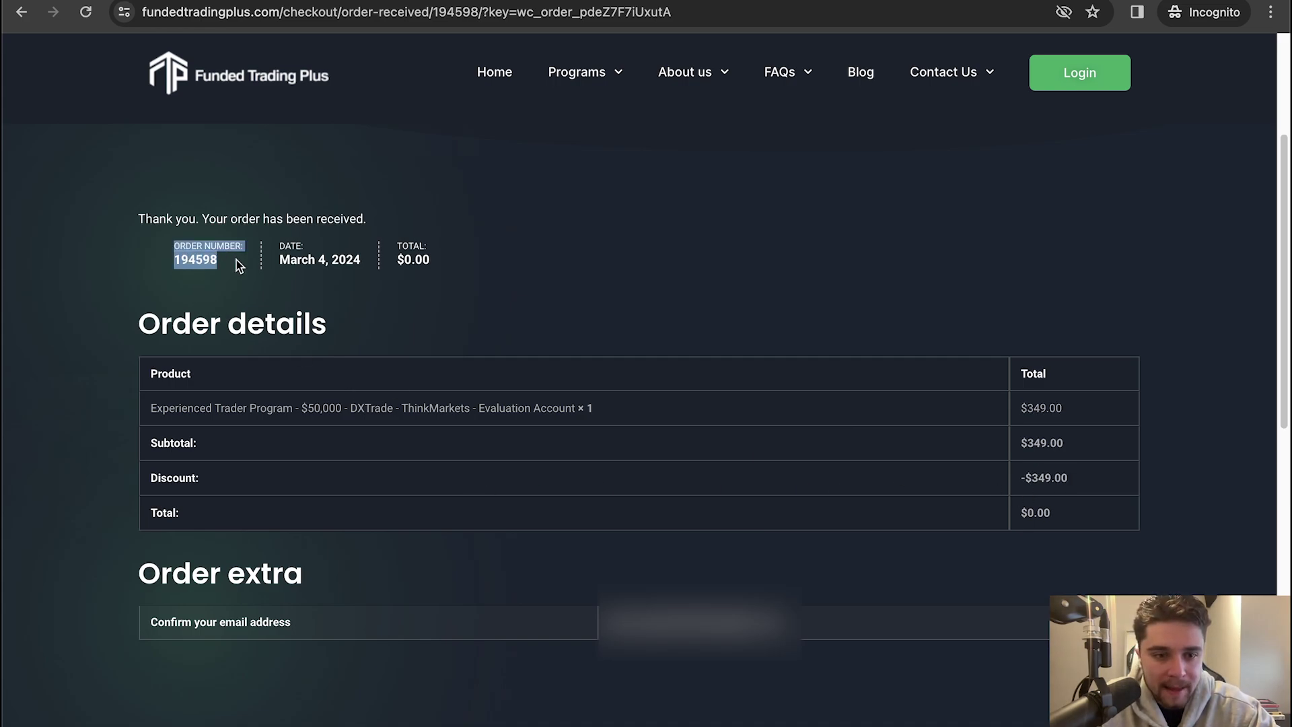
left_click(269, 254)
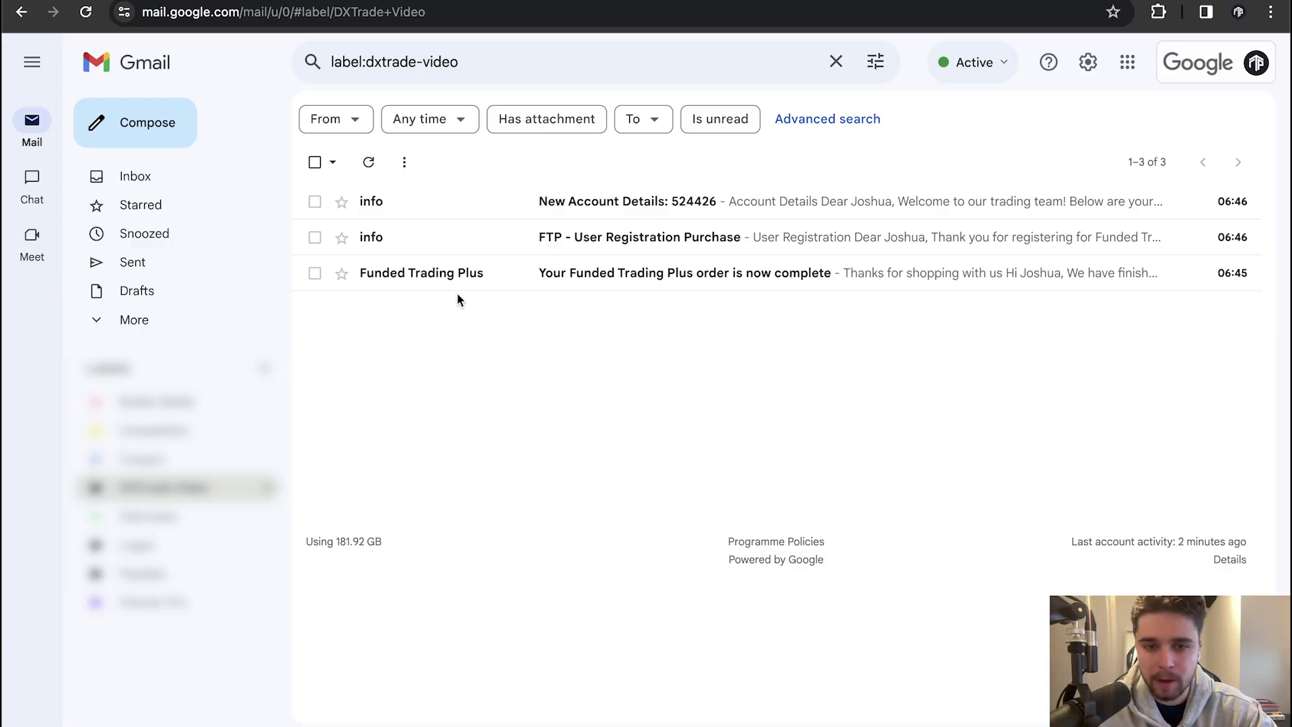
Open the $50,000 order confirmation email and scroll through its contents
left_click(460, 274)
scroll(471, 337, "down", 3)
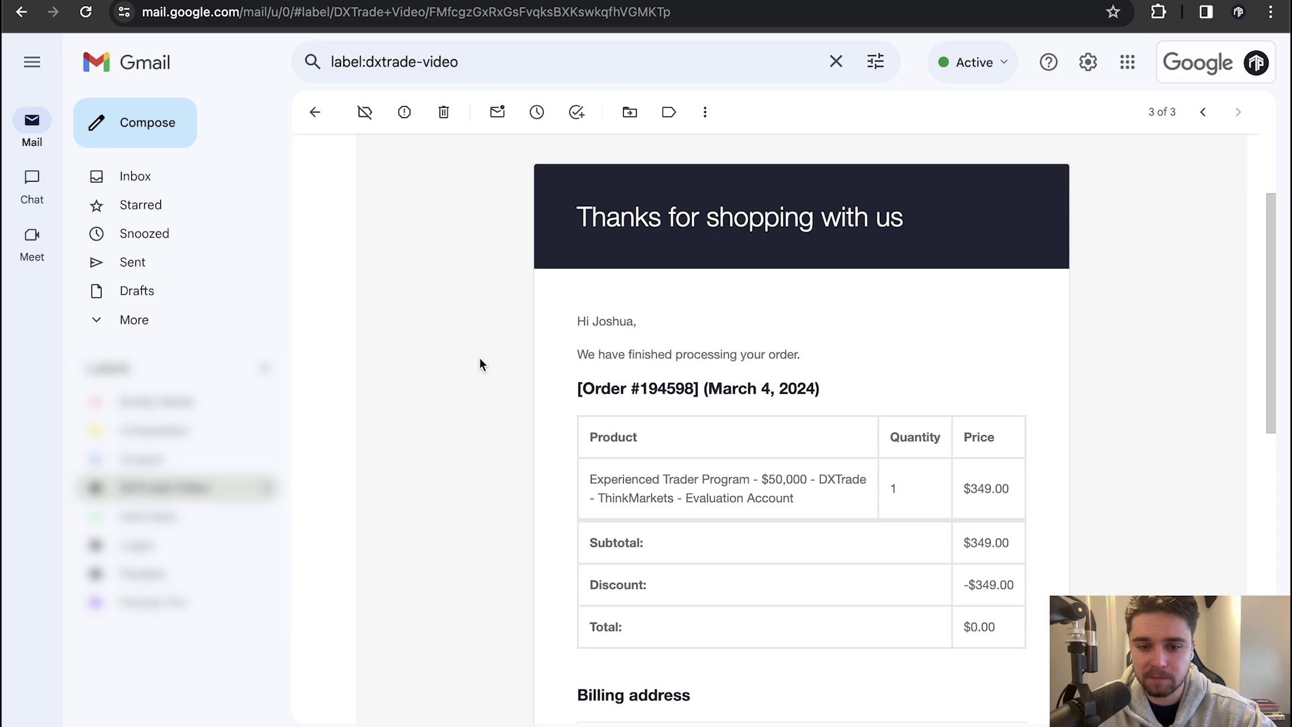
scroll(673, 465, "down", 1)
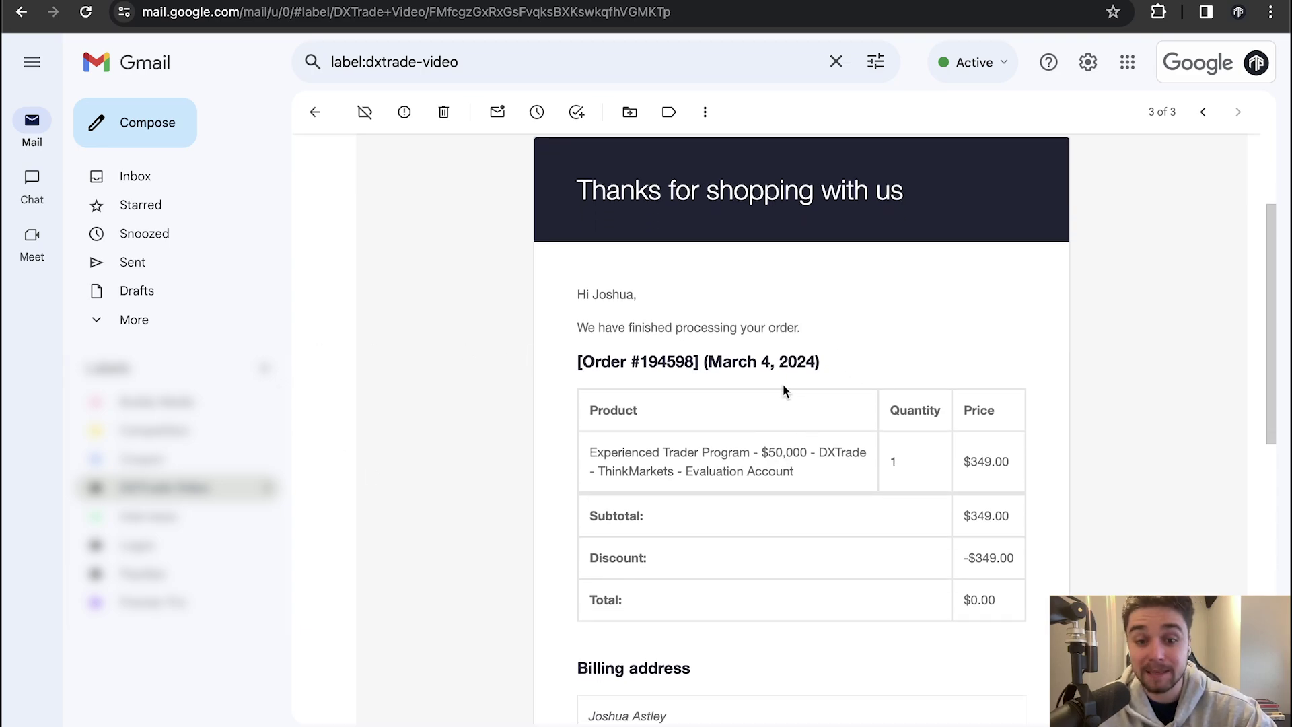
scroll(770, 382, "down", 1)
scroll(768, 392, "down", 5)
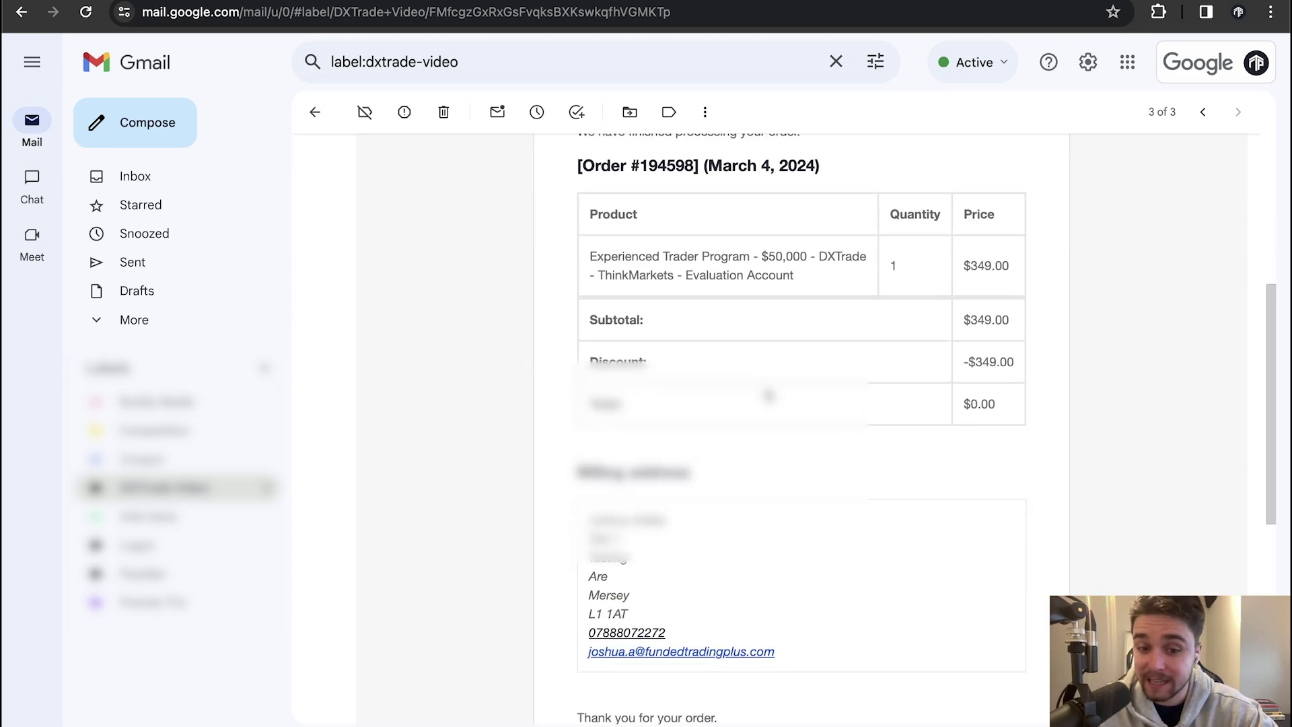
scroll(804, 433, "up", 1)
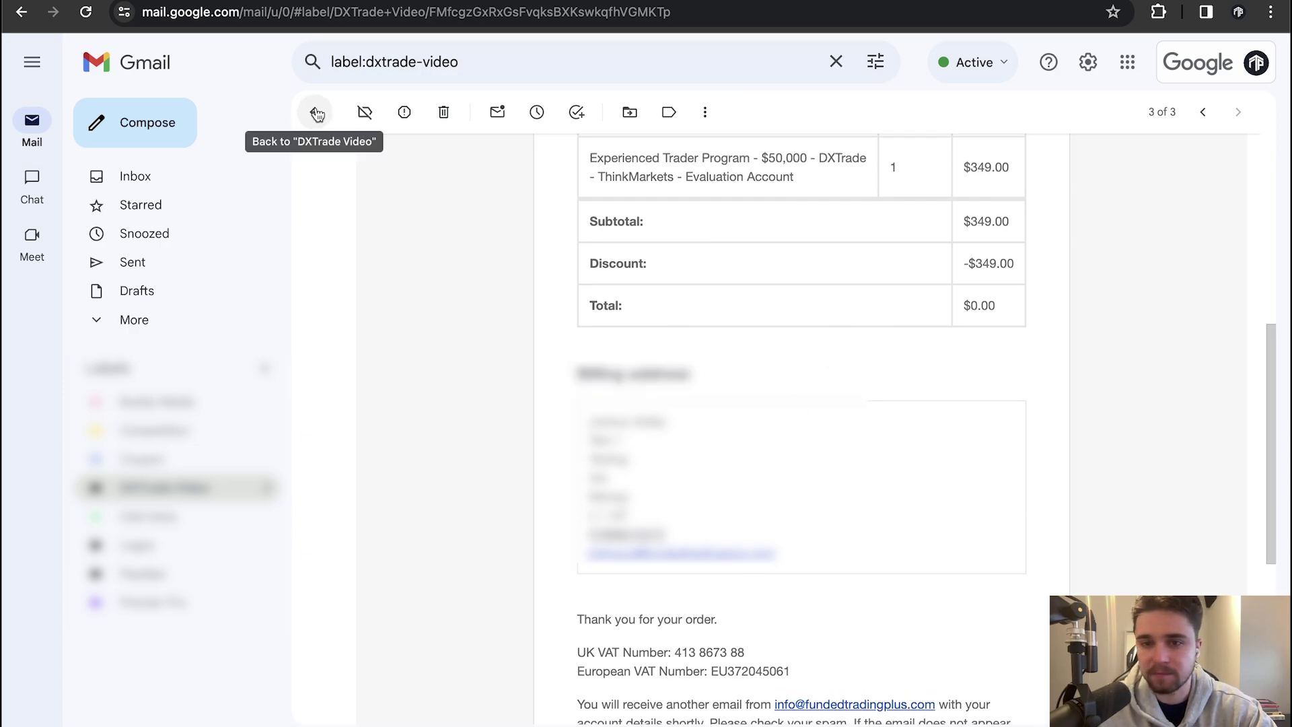
Open the User Registration email and highlight the dashboard login and temporary password lines
left_click(1194, 125)
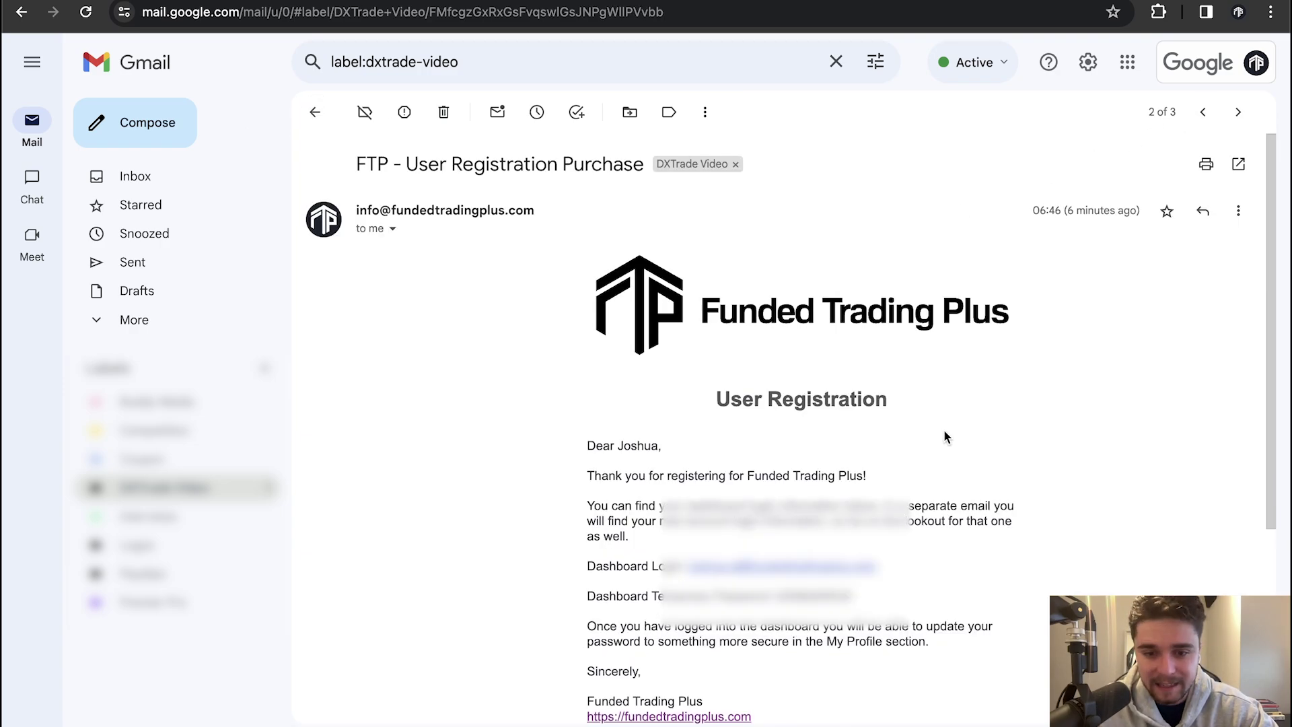
scroll(696, 369, "down", 2)
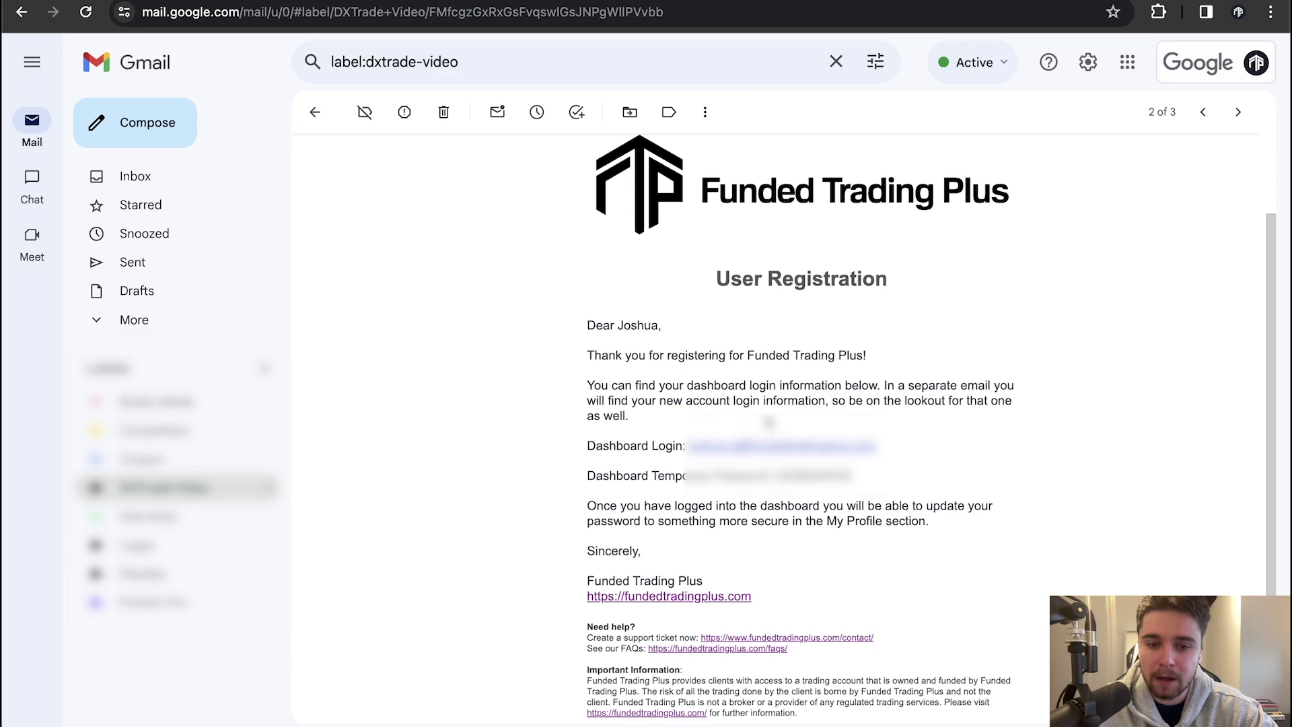
left_click_drag(580, 456, 592, 138)
left_click_drag(920, 471, 588, 448)
left_click(579, 444)
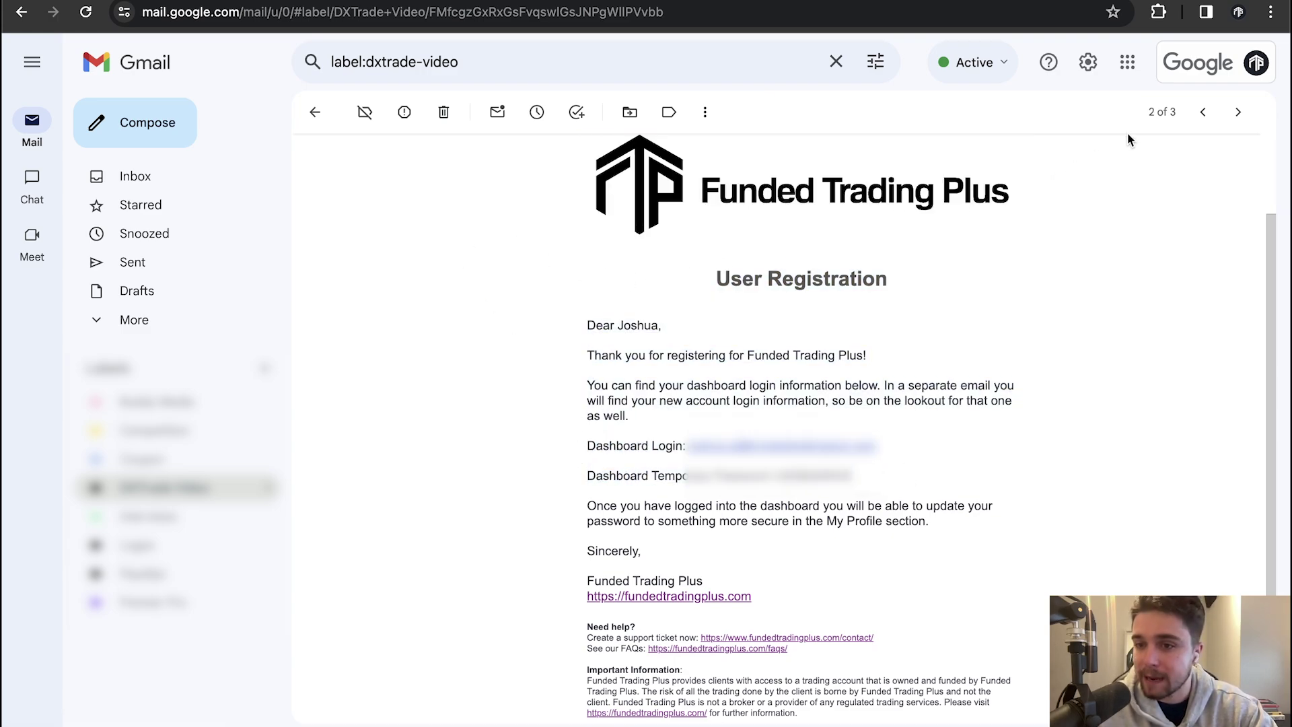
Open the Account Details email, highlight the account number line, and scroll through its sections
left_click(1202, 112)
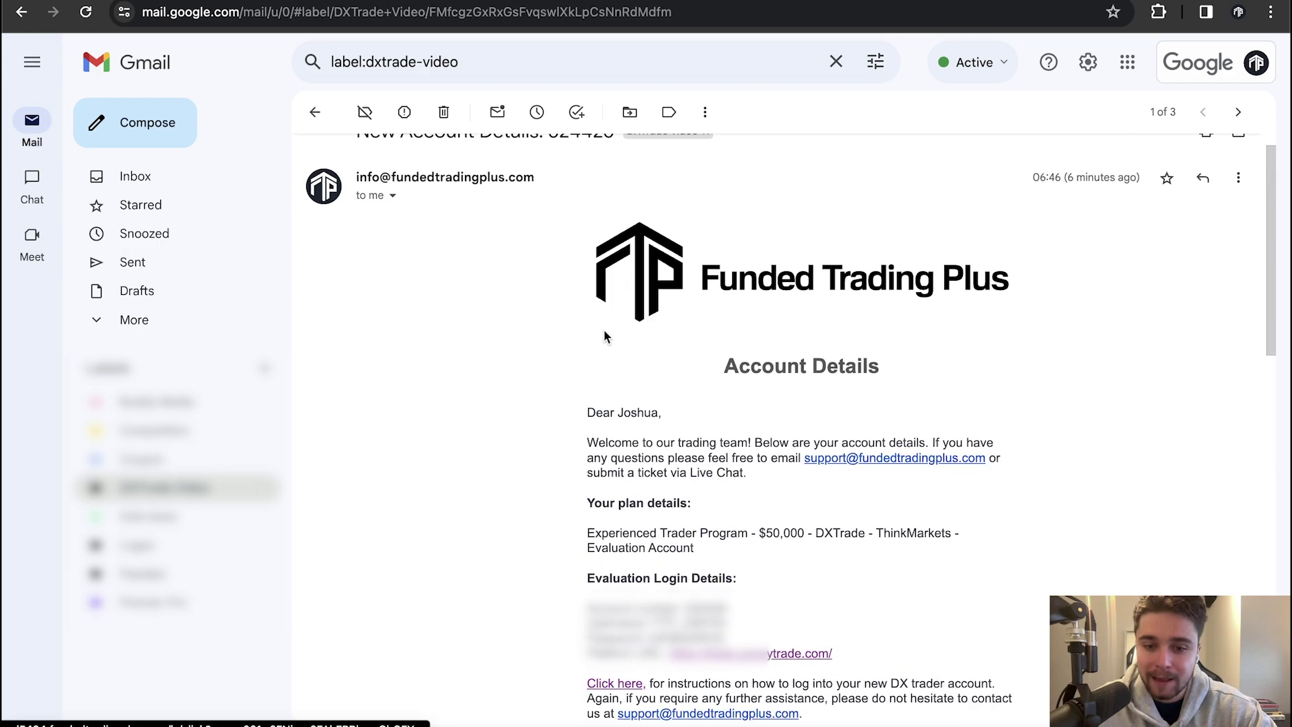
scroll(606, 403, "down", 3)
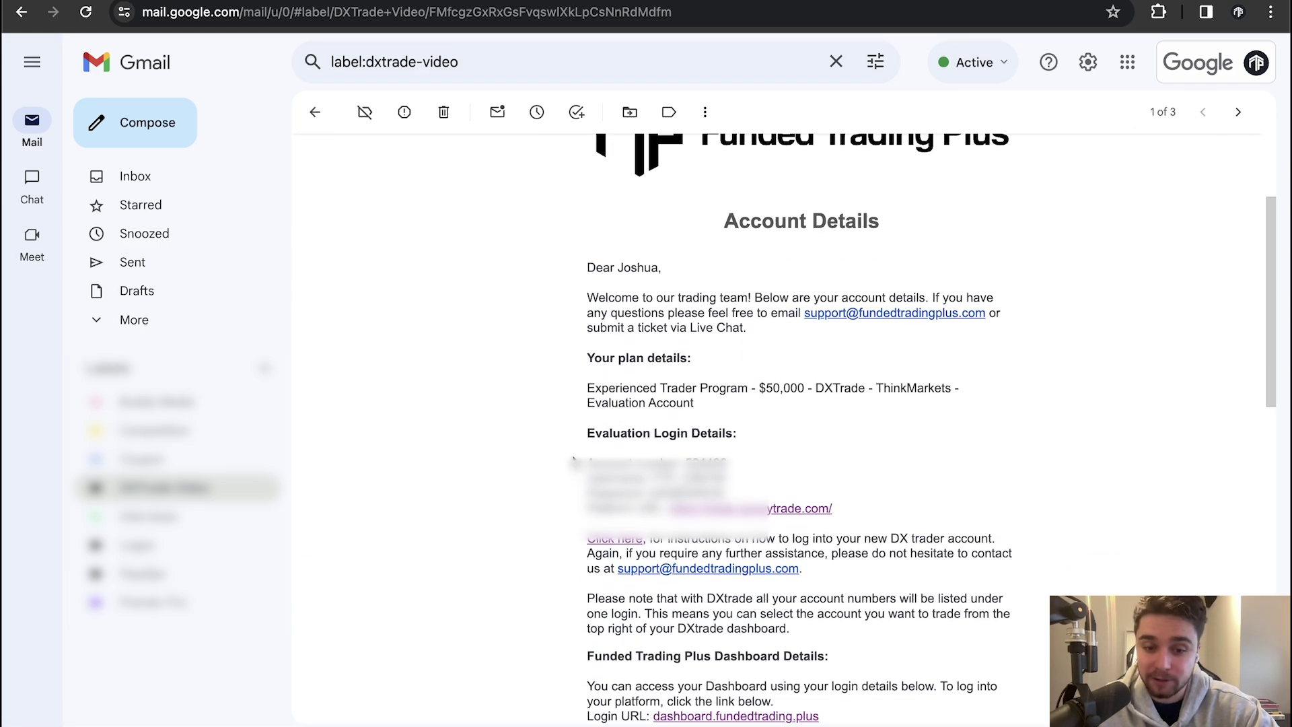
scroll(574, 471, "down", 1)
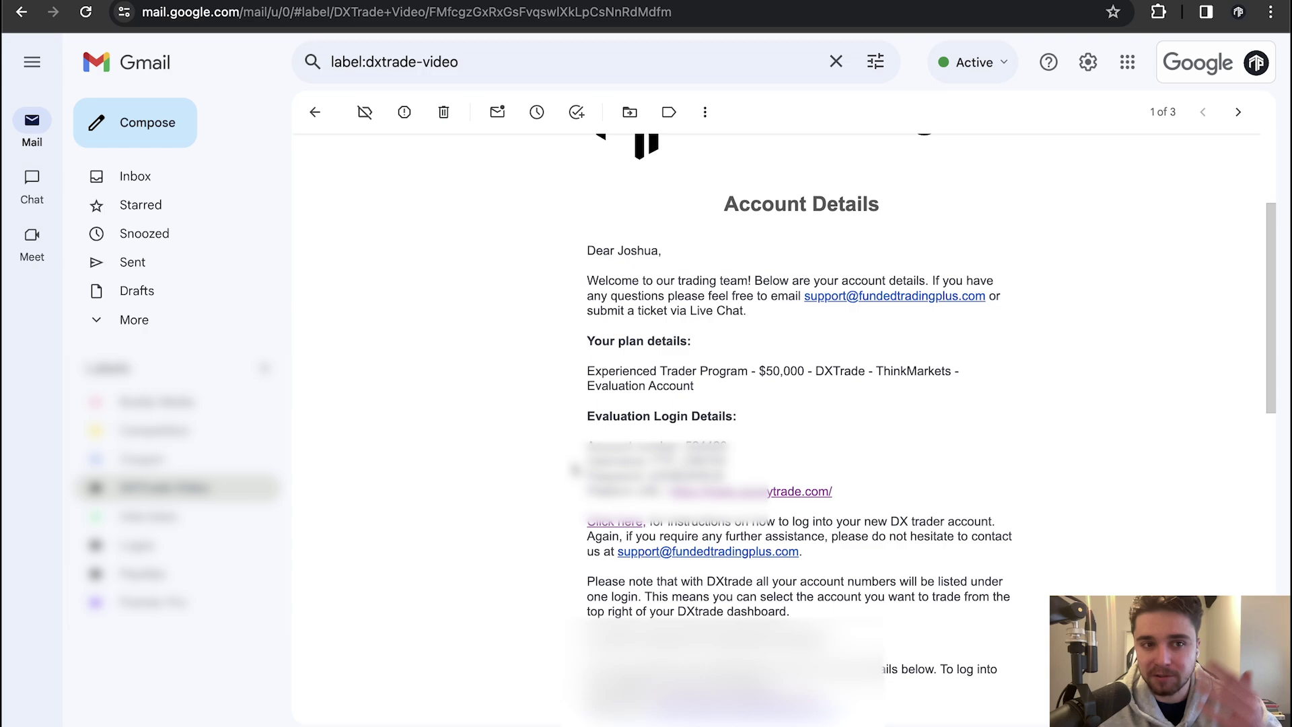
left_click_drag(586, 448, 638, 444)
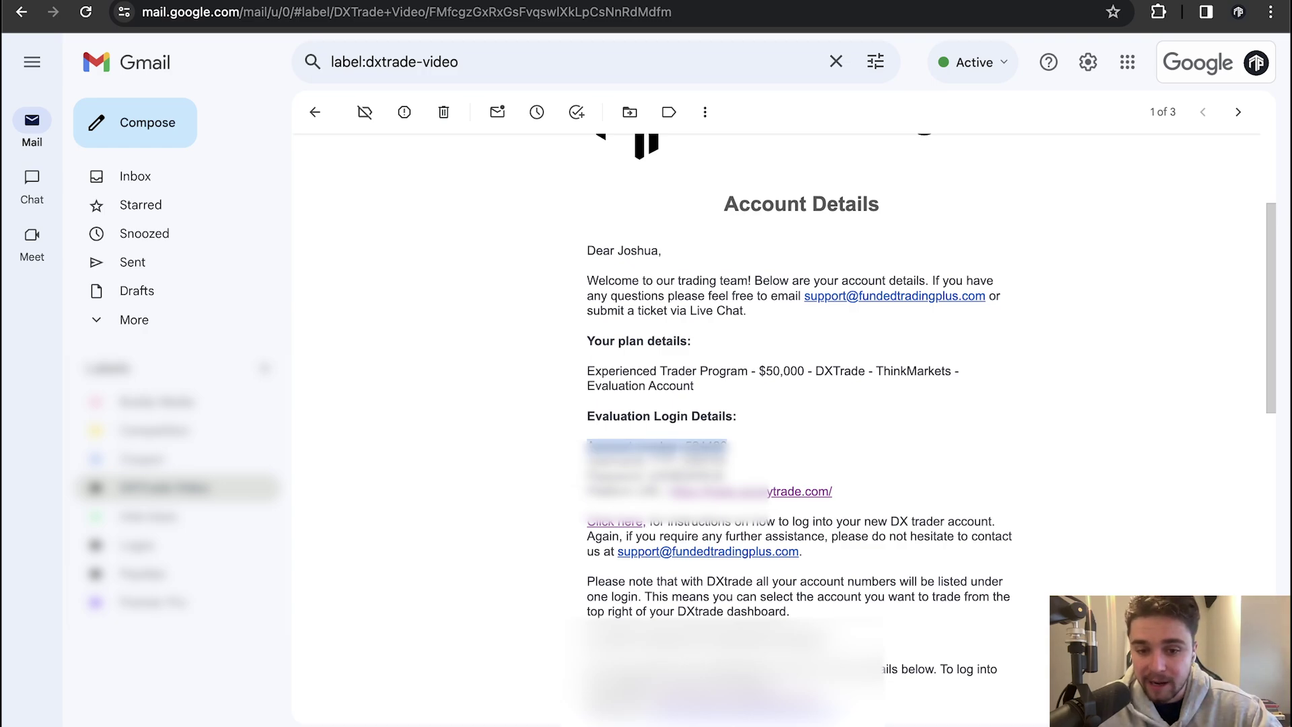
left_click(558, 438)
scroll(556, 436, "down", 1)
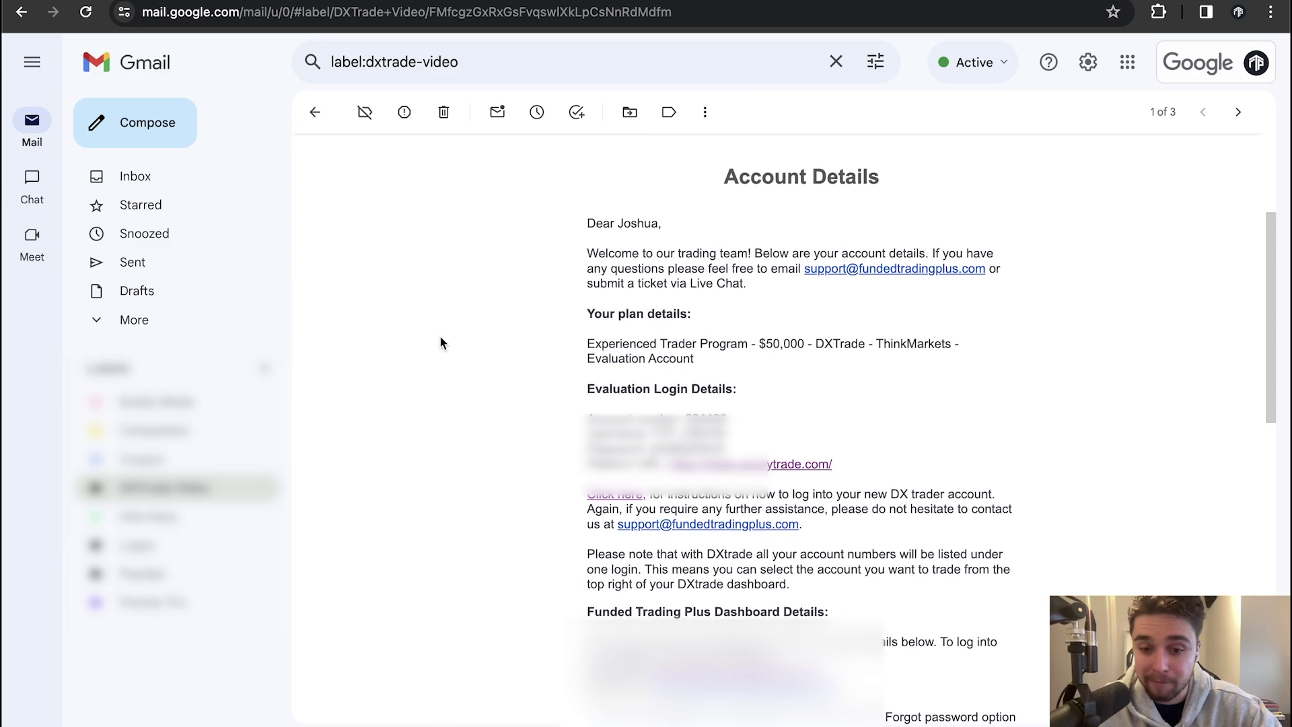
scroll(585, 526, "down", 4)
scroll(700, 528, "down", 1)
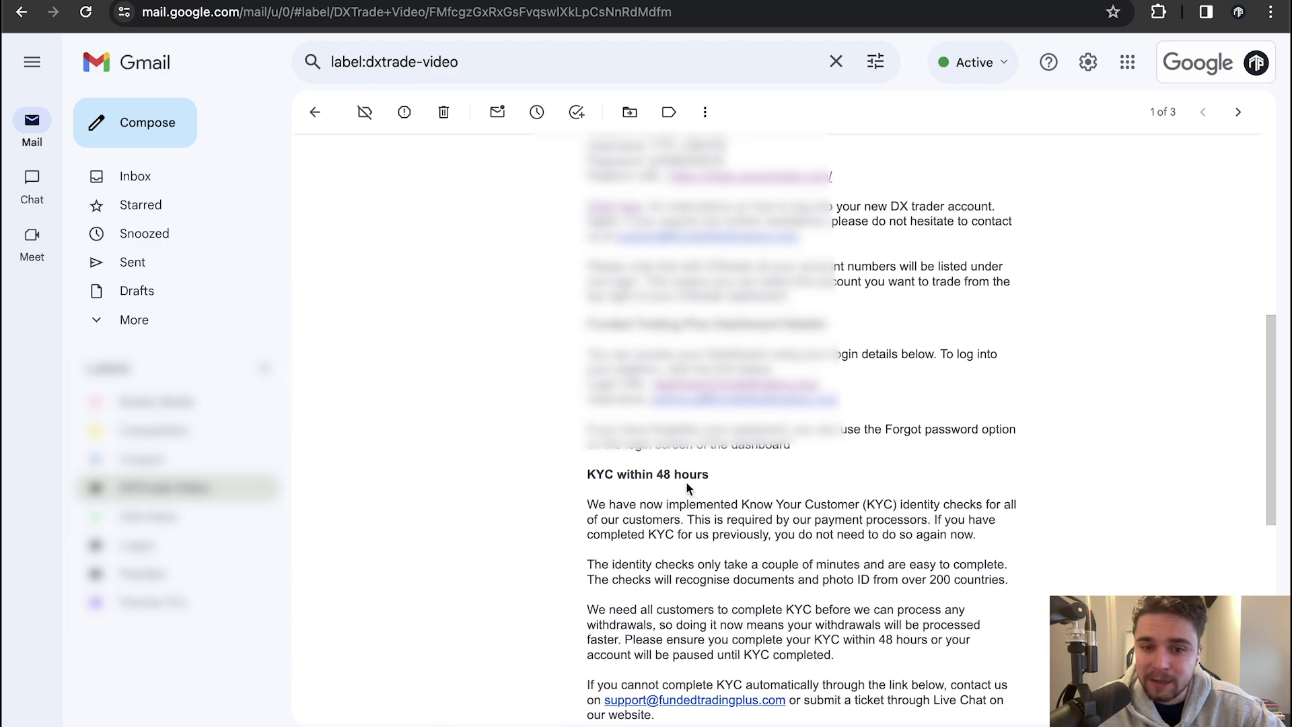
scroll(536, 487, "down", 4)
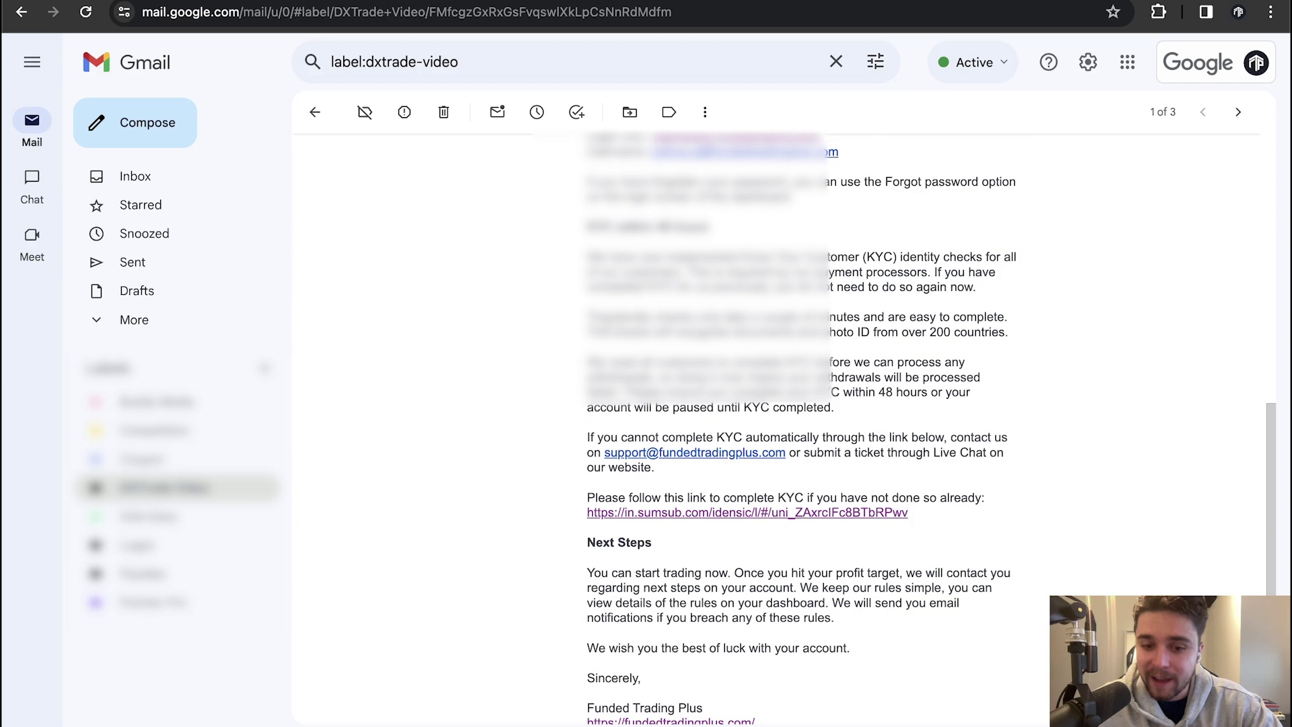
scroll(547, 363, "down", 2)
scroll(548, 363, "up", 10)
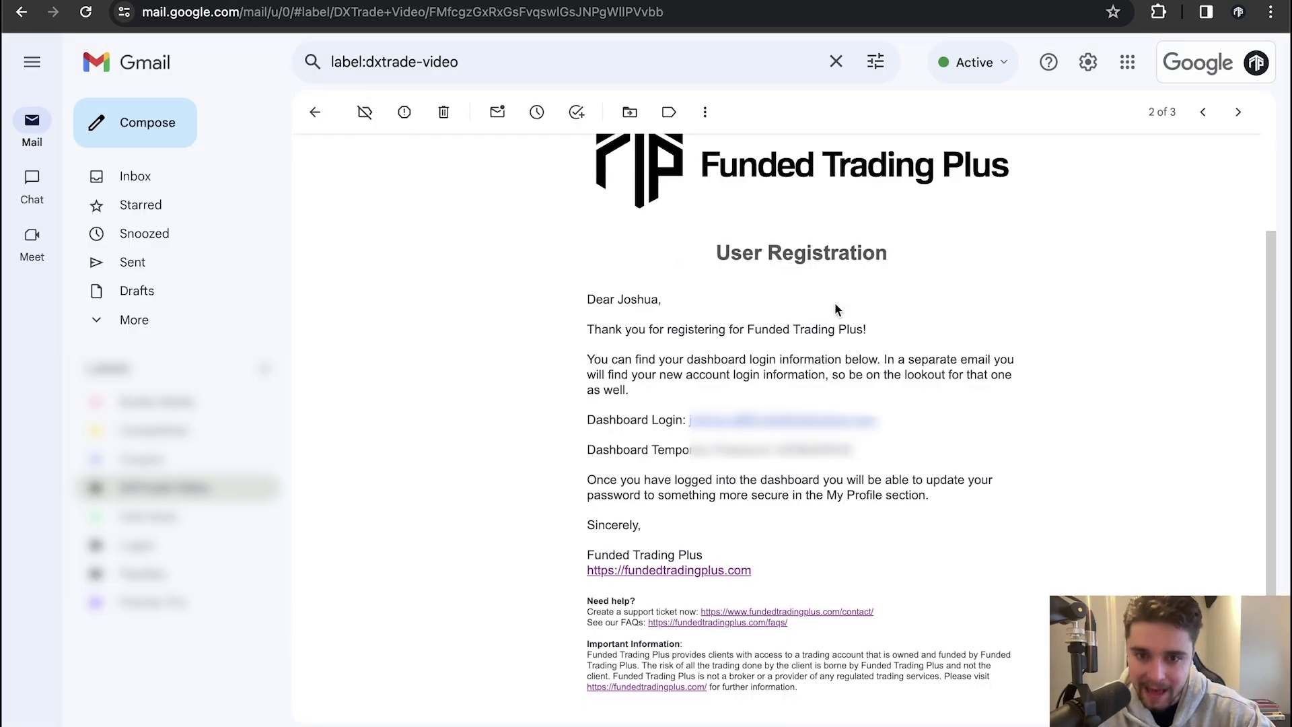
Highlight the User Registration heading and the Dashboard Temporary Password line
left_click_drag(718, 253, 891, 311)
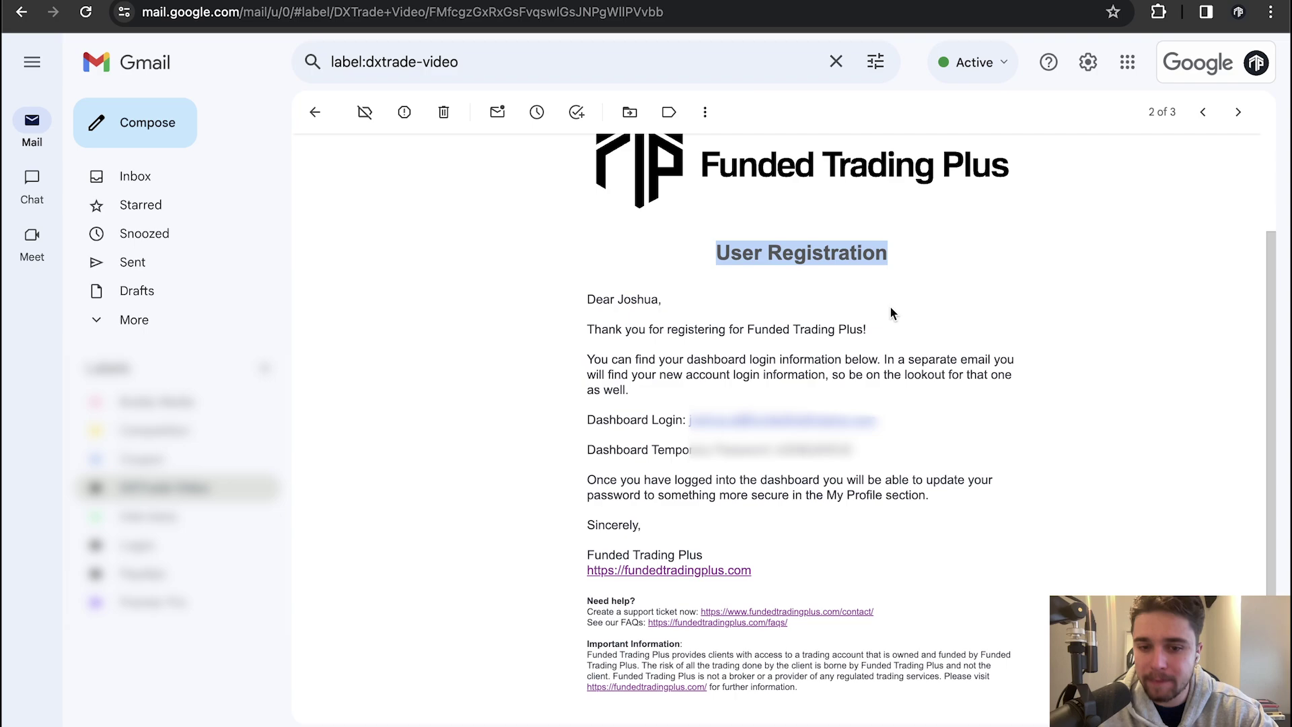
left_click(961, 454)
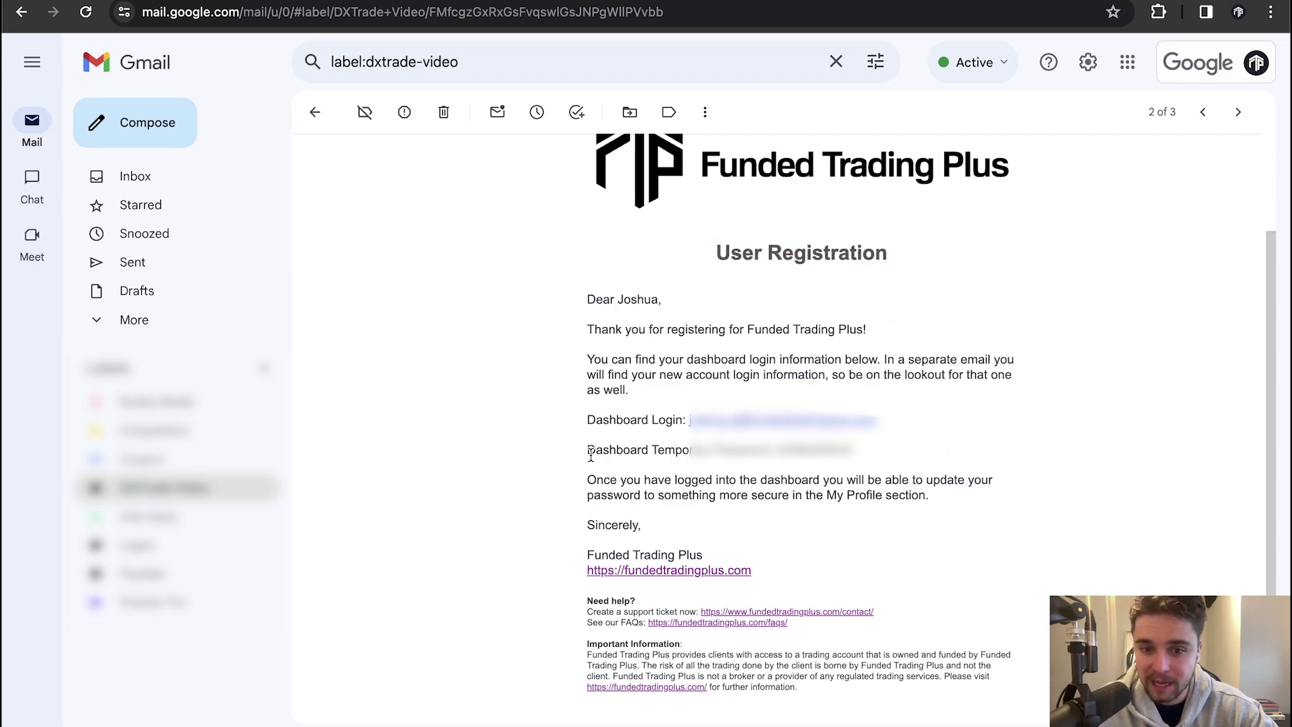
left_click_drag(590, 456, 829, 464)
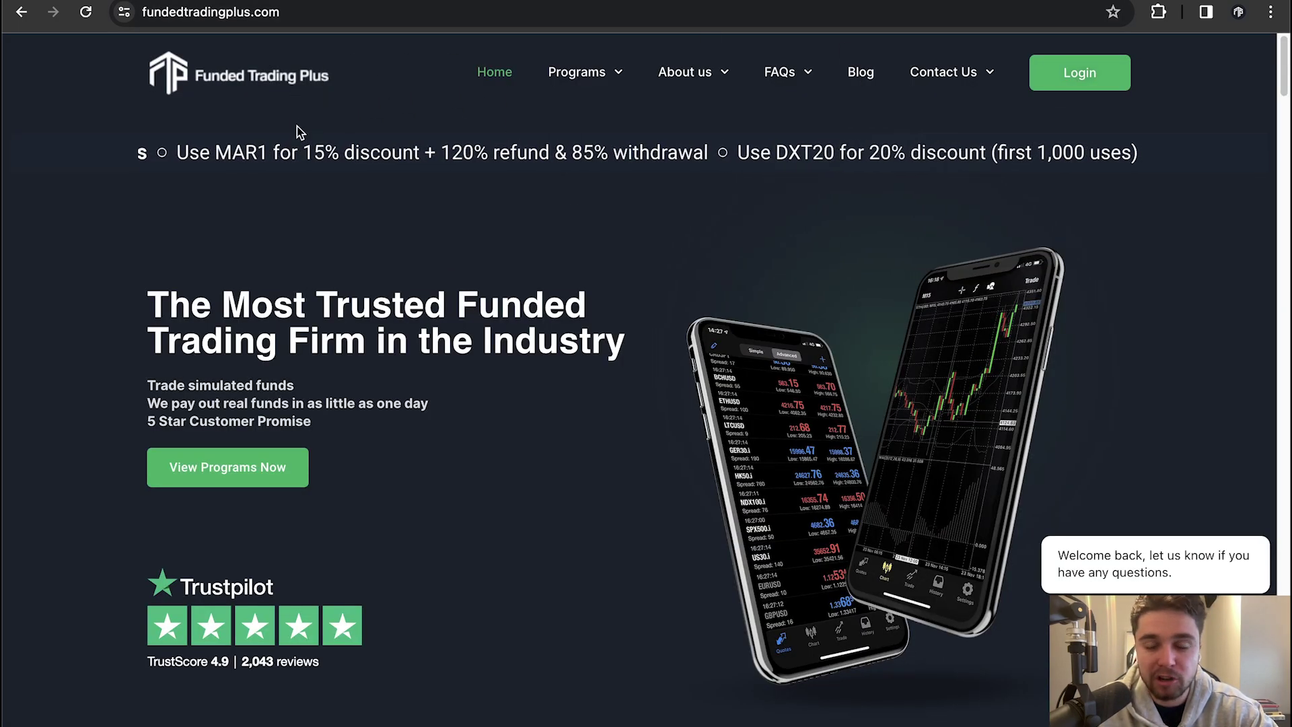
Log into the dashboard using the browser's saved email and password
left_click(1080, 73)
left_click(602, 309)
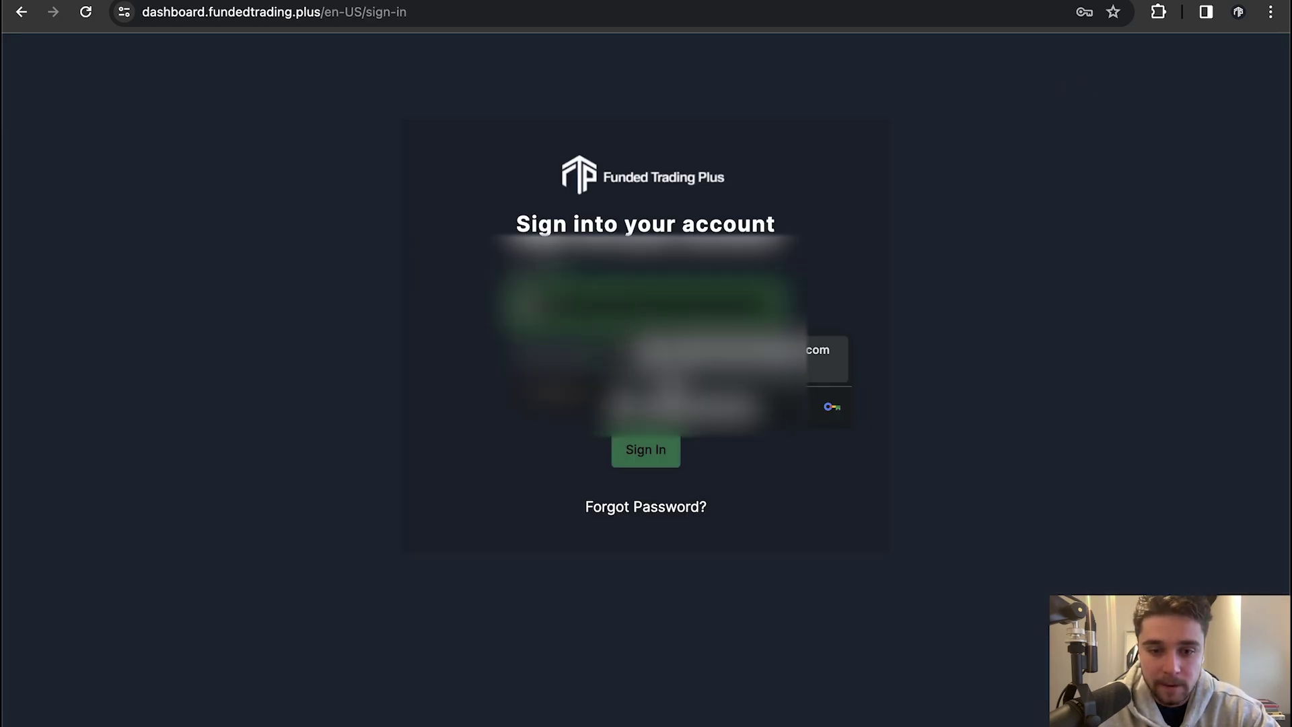
left_click(684, 376)
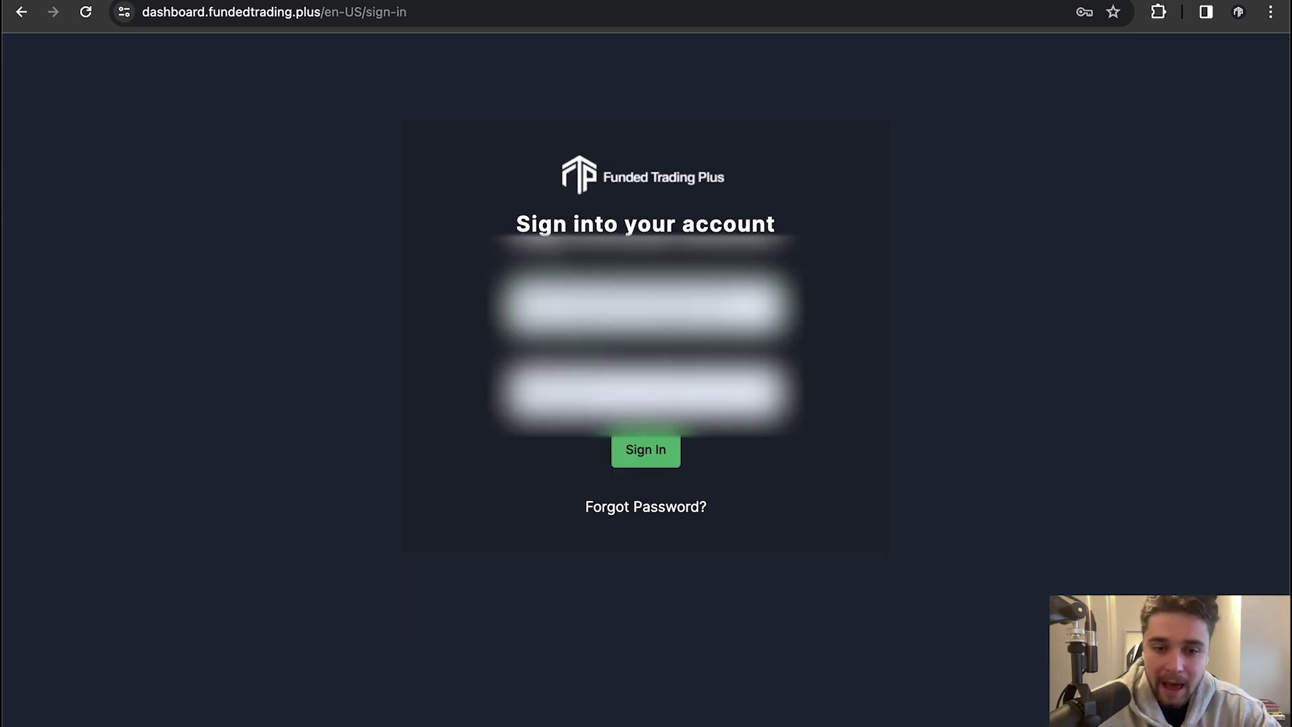
left_click(643, 465)
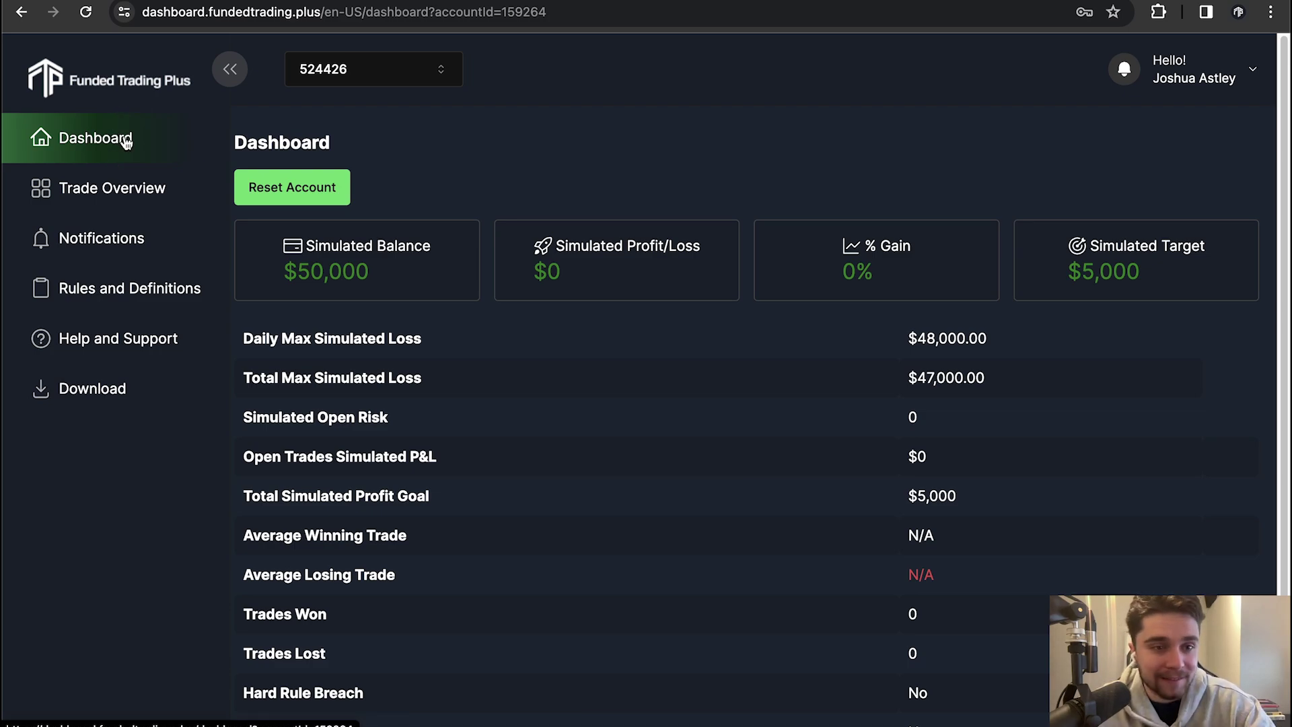
Browse the Trade Overview, Notifications, Rules and Help pages, then return to Dashboard
left_click(119, 195)
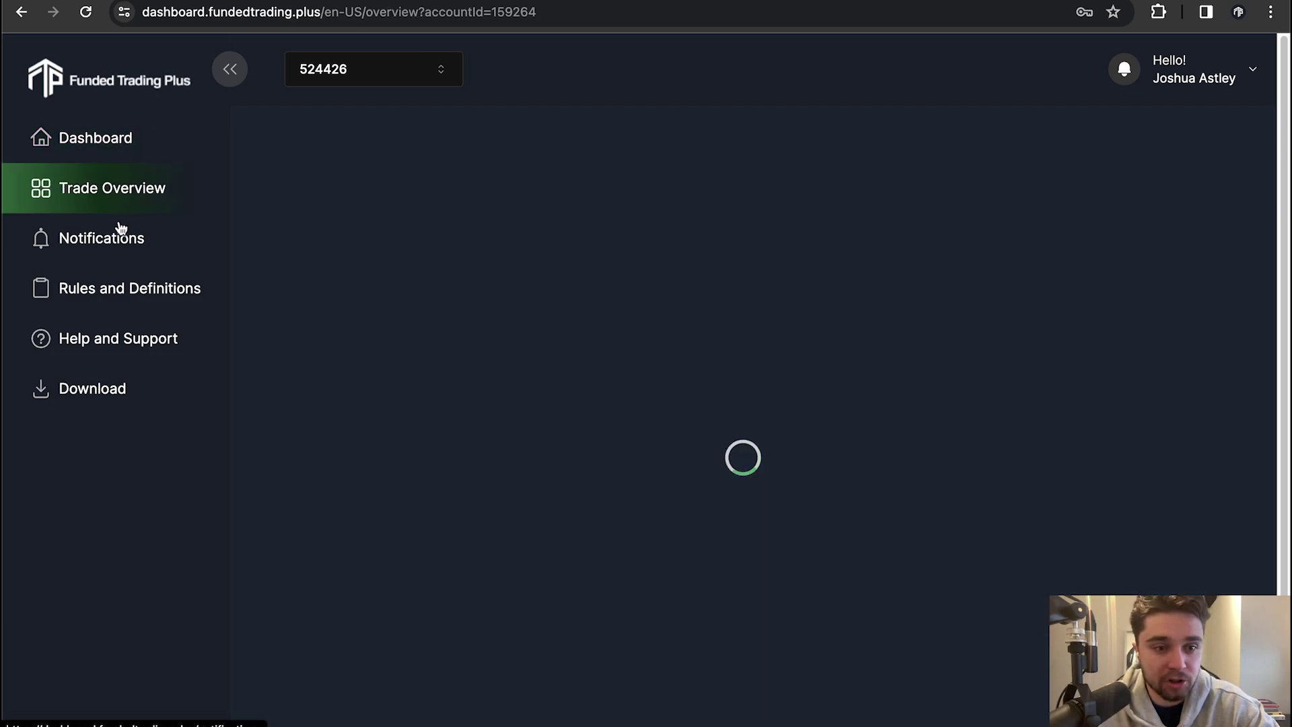
left_click(123, 241)
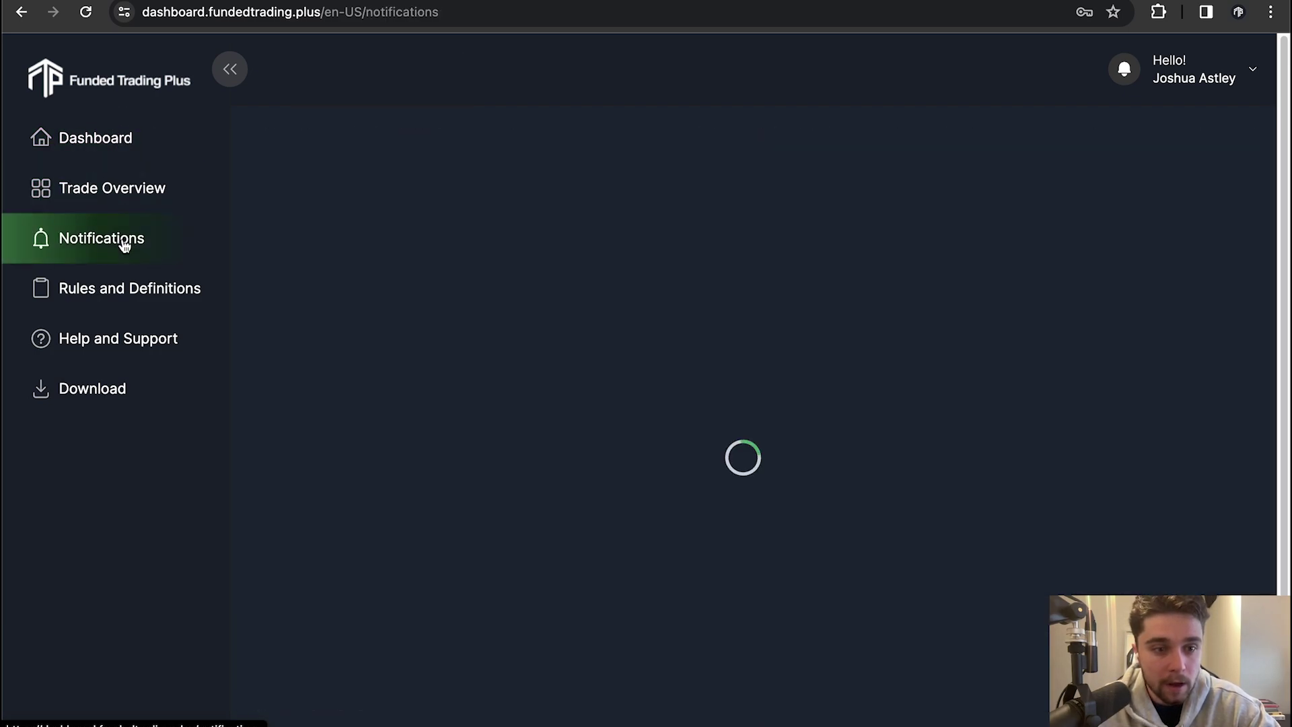
left_click(128, 288)
left_click(129, 338)
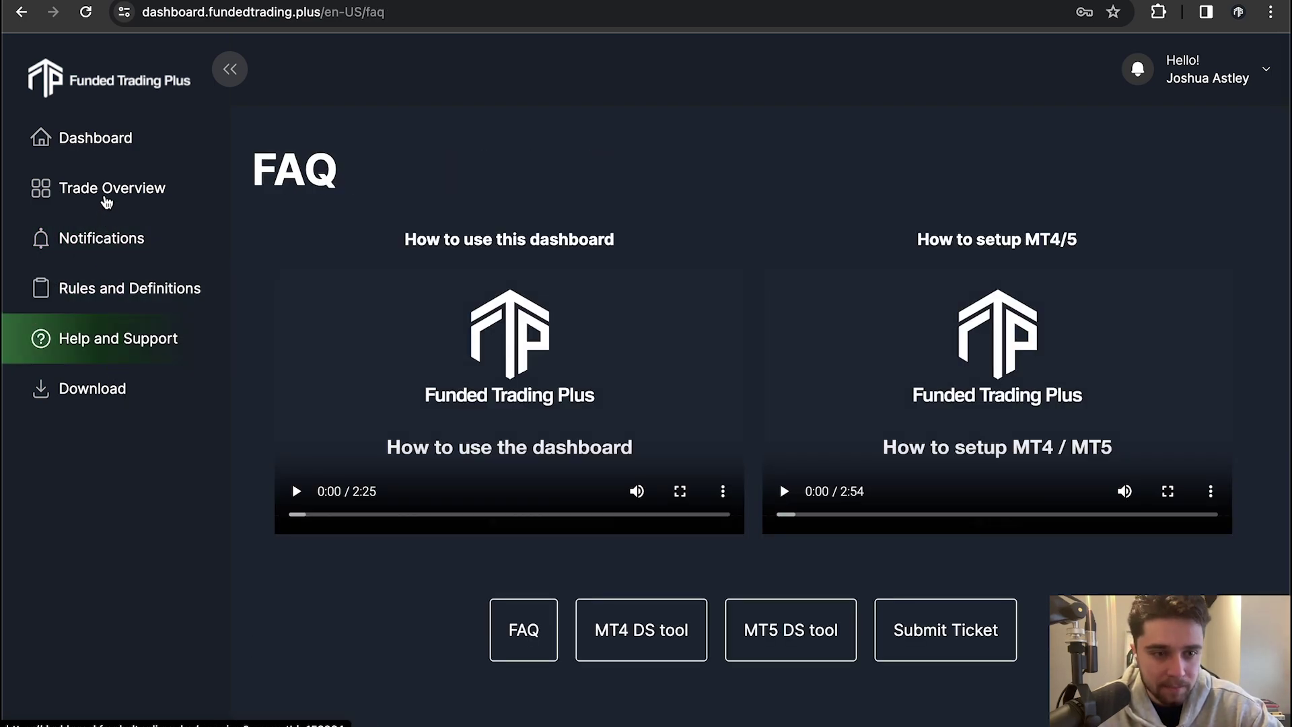
left_click(107, 197)
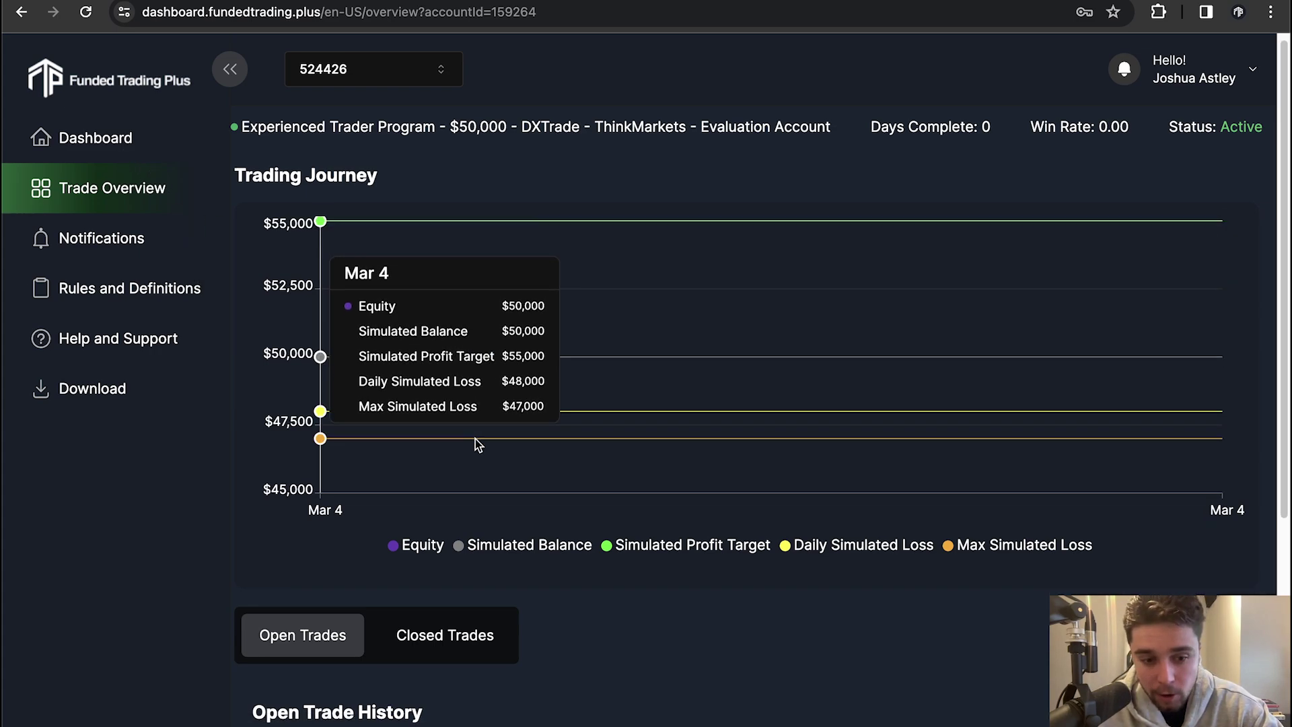
scroll(562, 425, "down", 3)
scroll(652, 377, "up", 3)
scroll(451, 326, "up", 1)
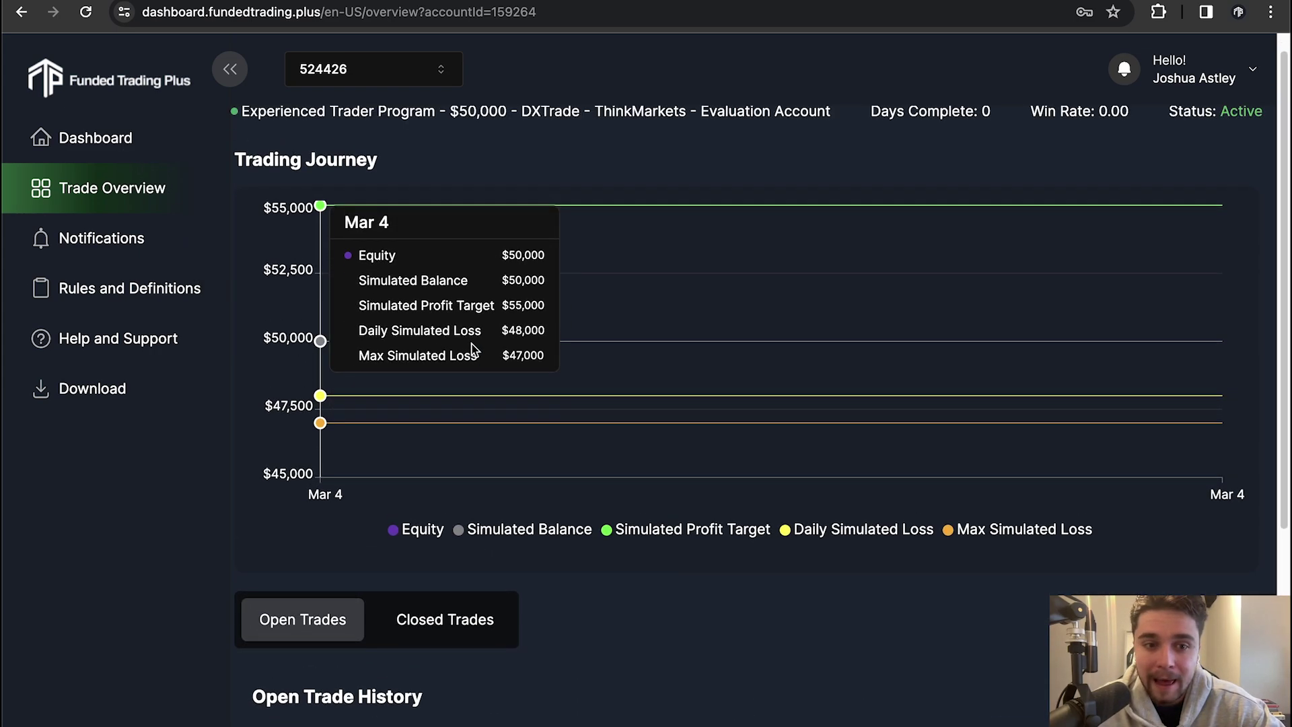
left_click(128, 155)
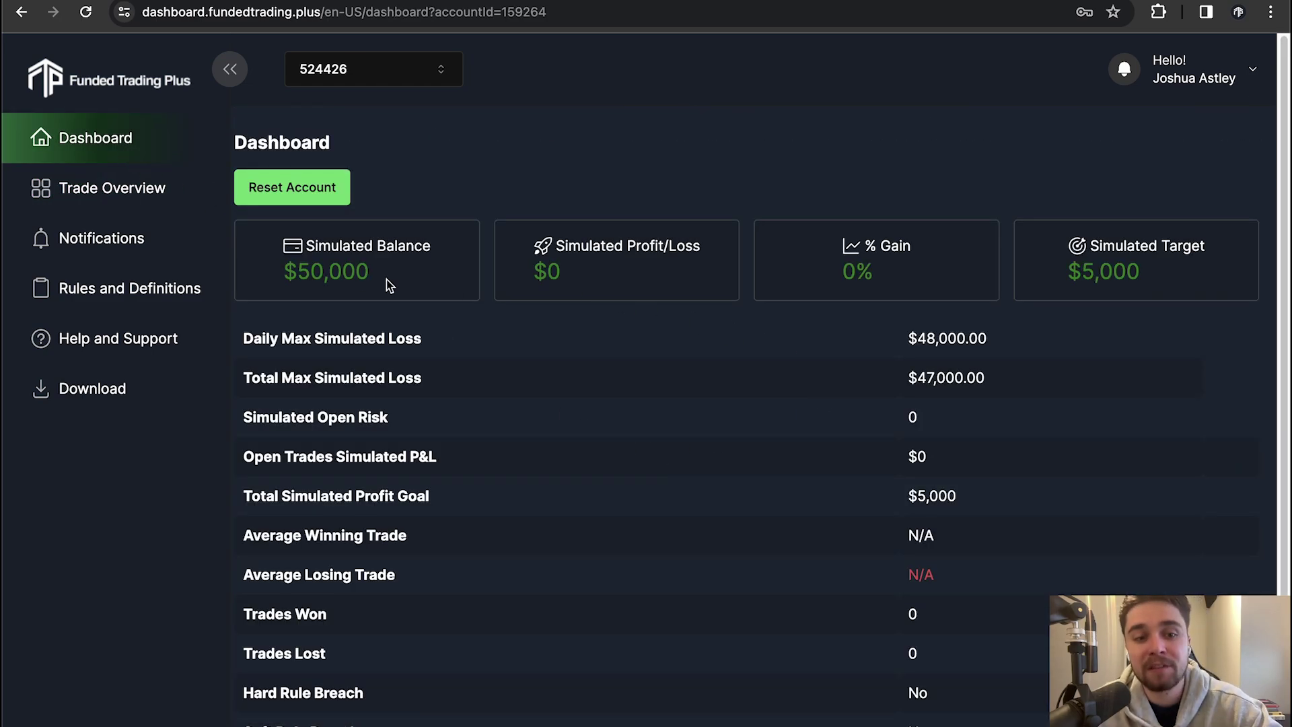
Highlight the $50,000 Simulated Balance and the $5,000 Simulated Target
mouse_move(386, 272)
left_mouse_down()
mouse_move(274, 268)
mouse_move(394, 278)
left_mouse_up()
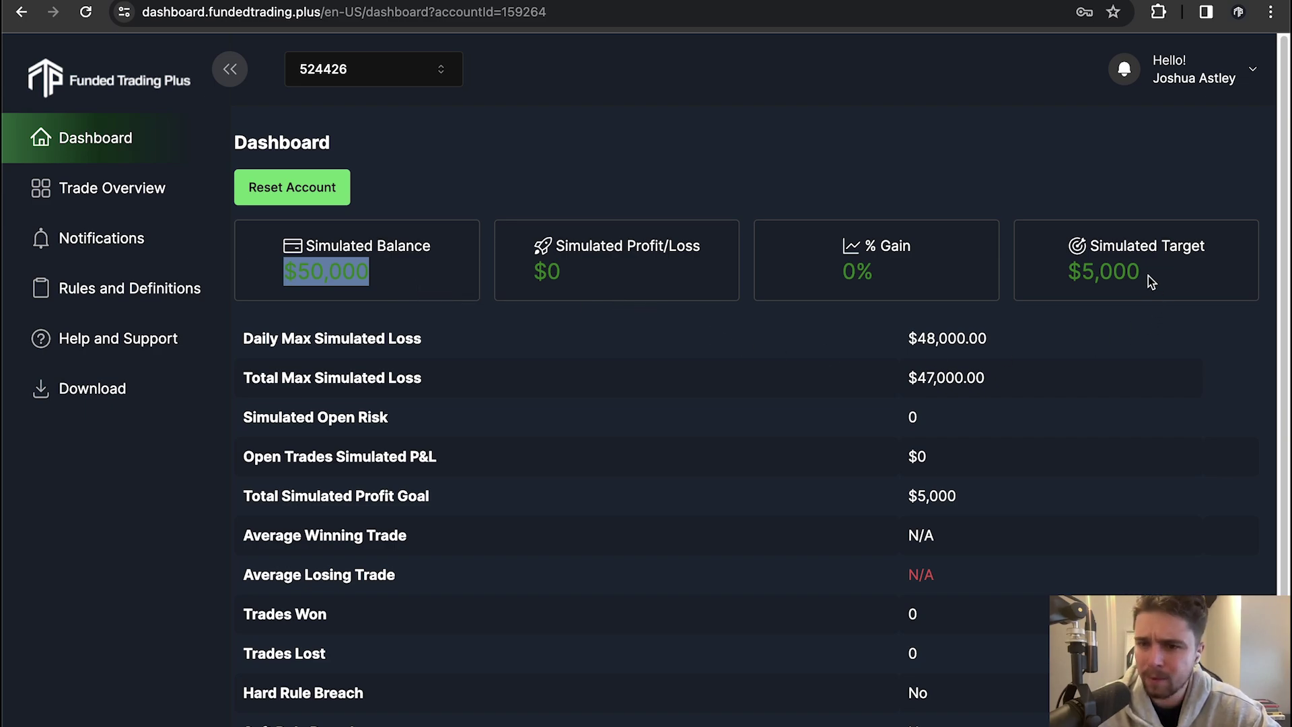
left_click_drag(1147, 275, 1053, 271)
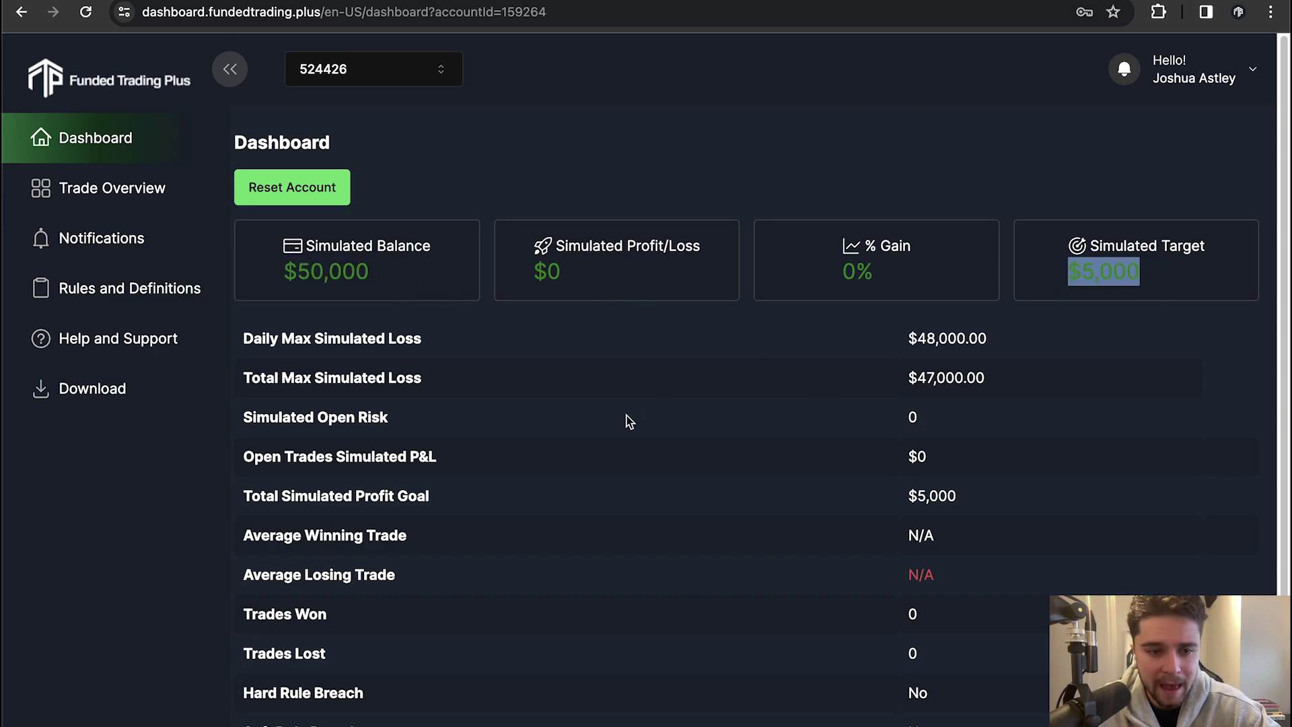
left_click(407, 341)
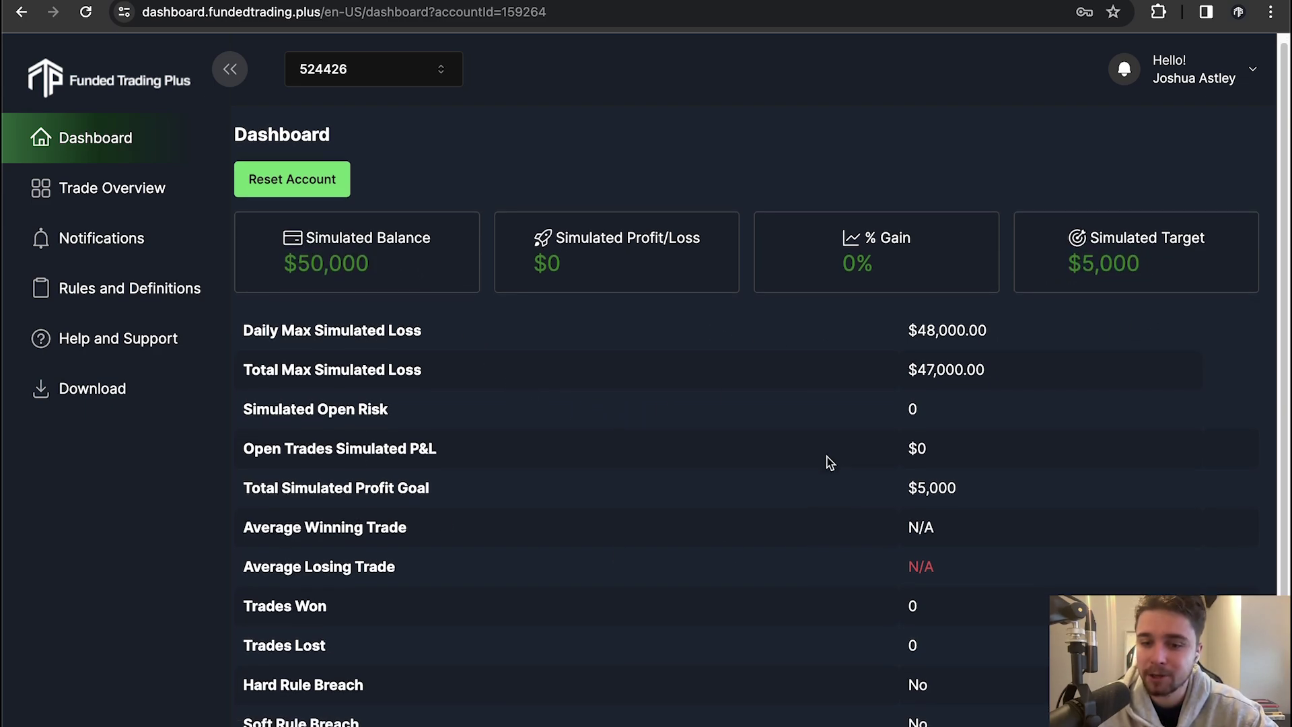
scroll(830, 462, "down", 1)
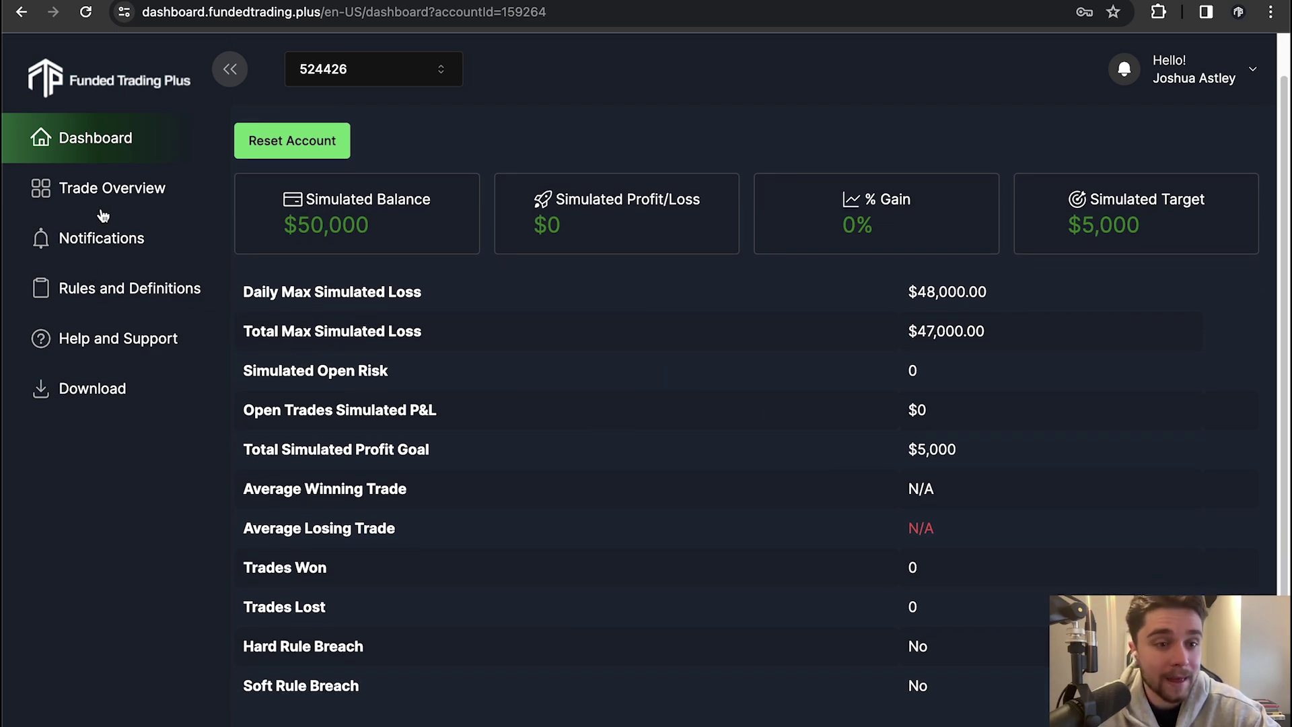
Read the hard rules on the Rules and Definitions page, highlighting the total drawdown rule
left_click(120, 289)
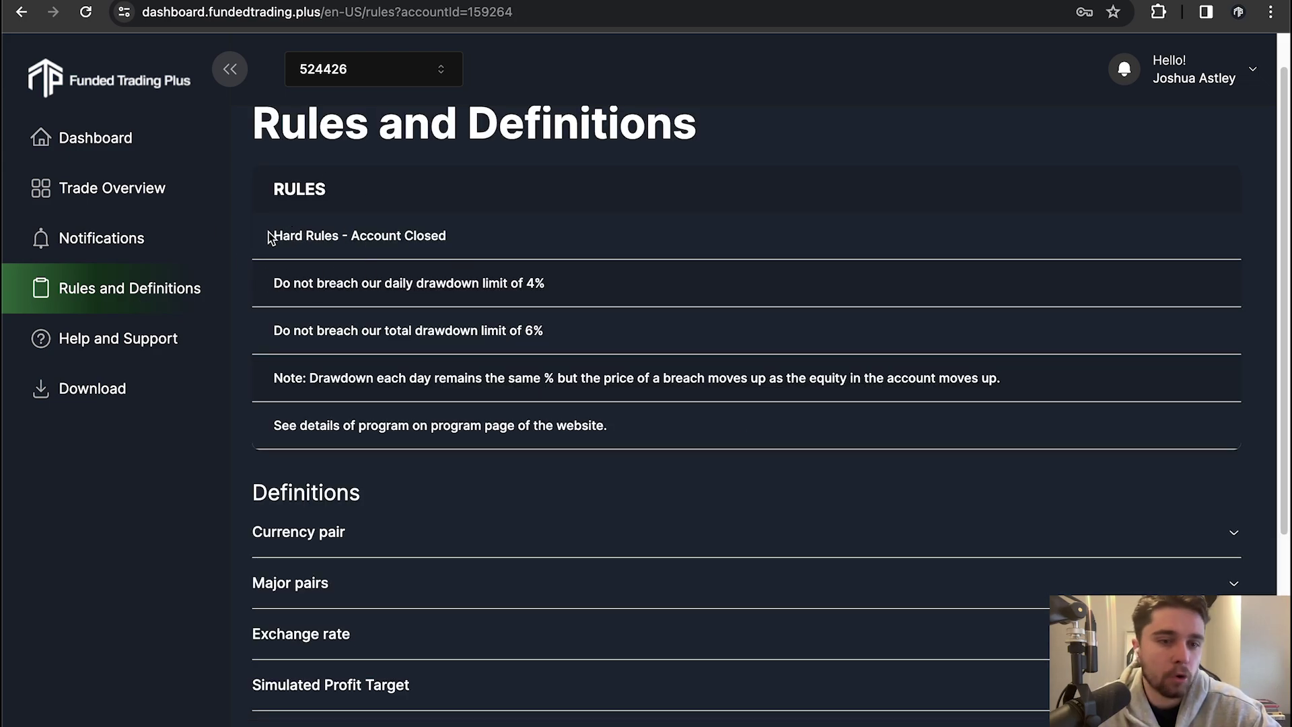
left_click_drag(269, 236, 469, 262)
left_click(446, 282)
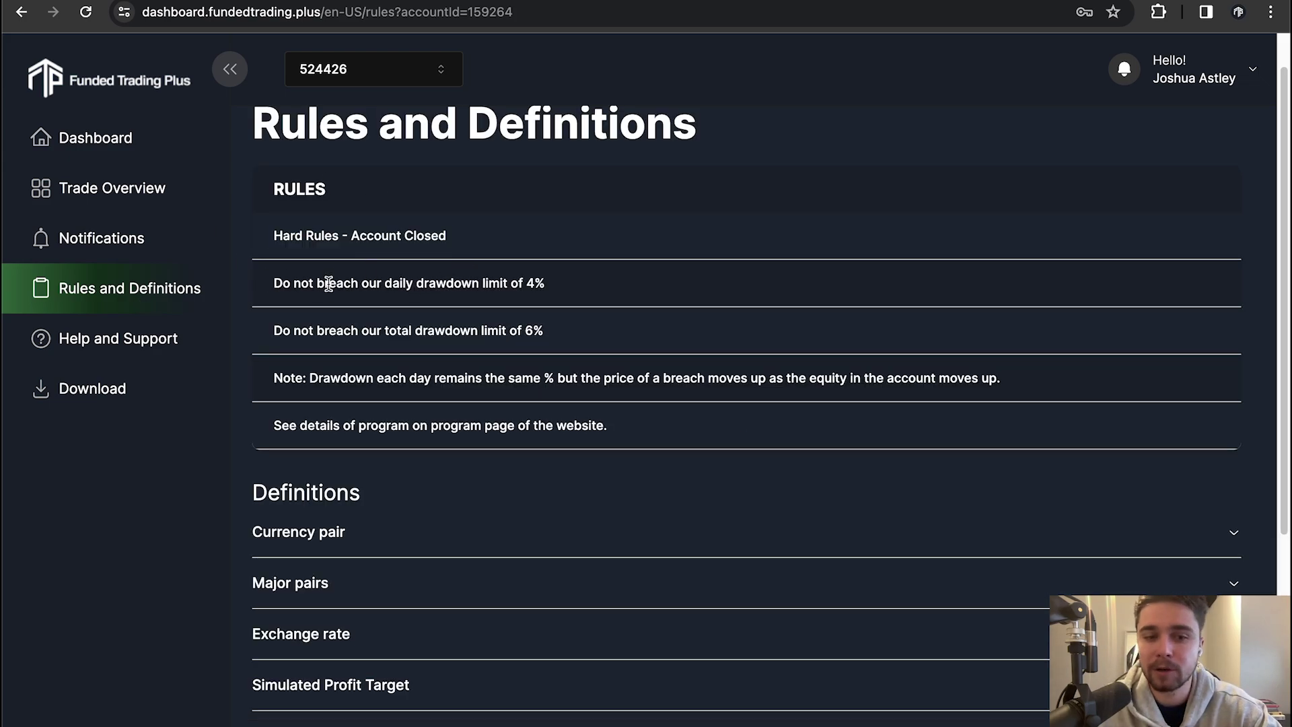
left_click_drag(377, 329, 429, 330)
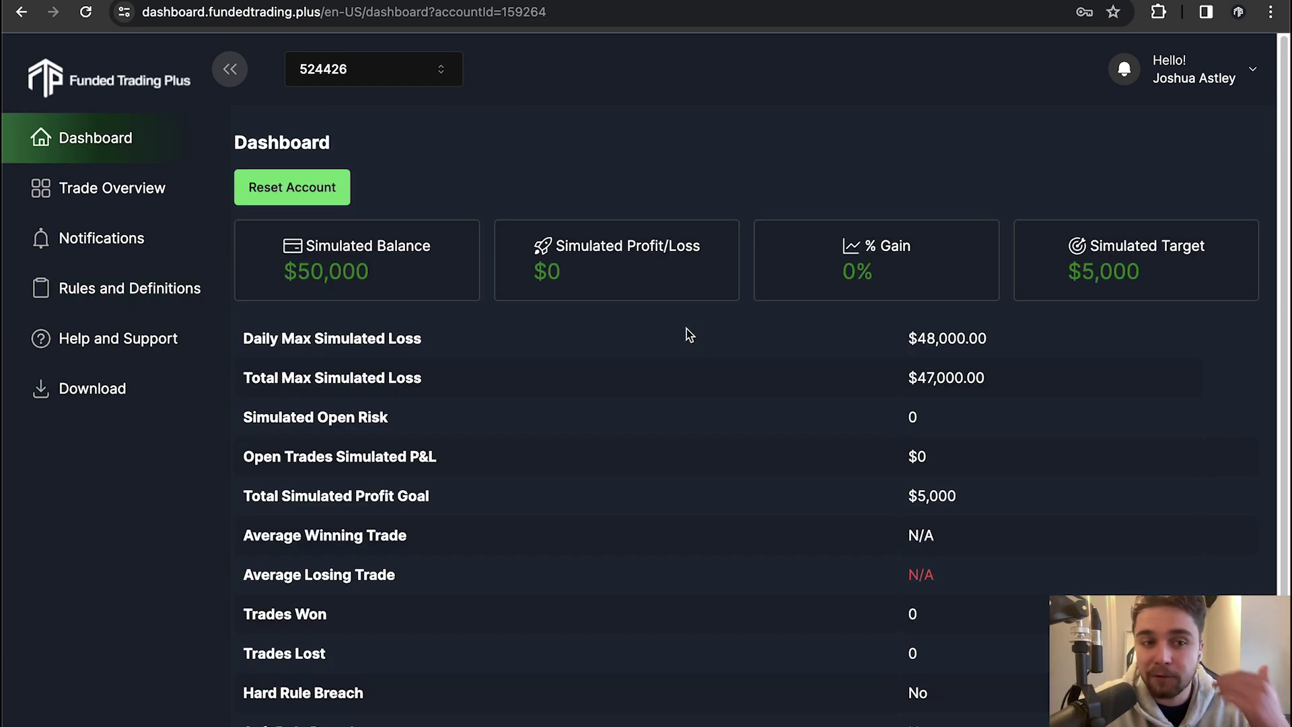
Reopen the New Account Details email from the DXTrade label and select an evaluation login line
left_click(205, 1)
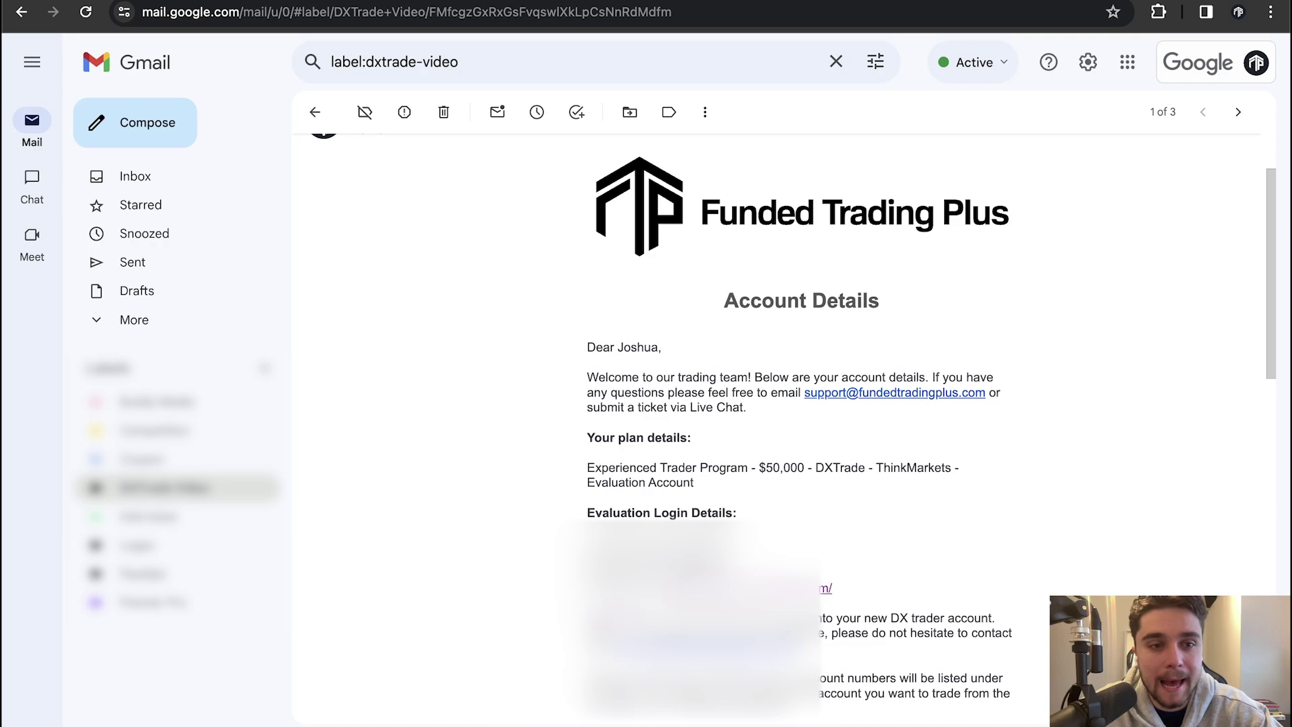
scroll(545, 316, "down", 1)
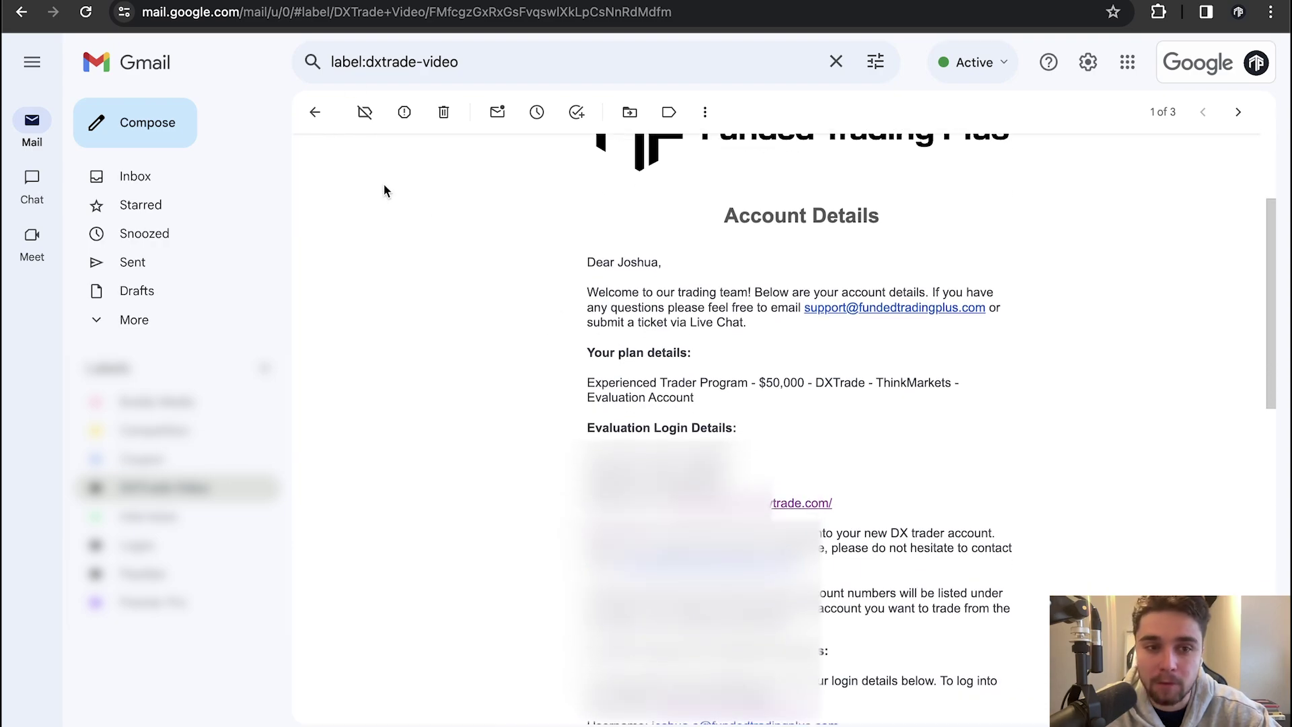
left_click(315, 112)
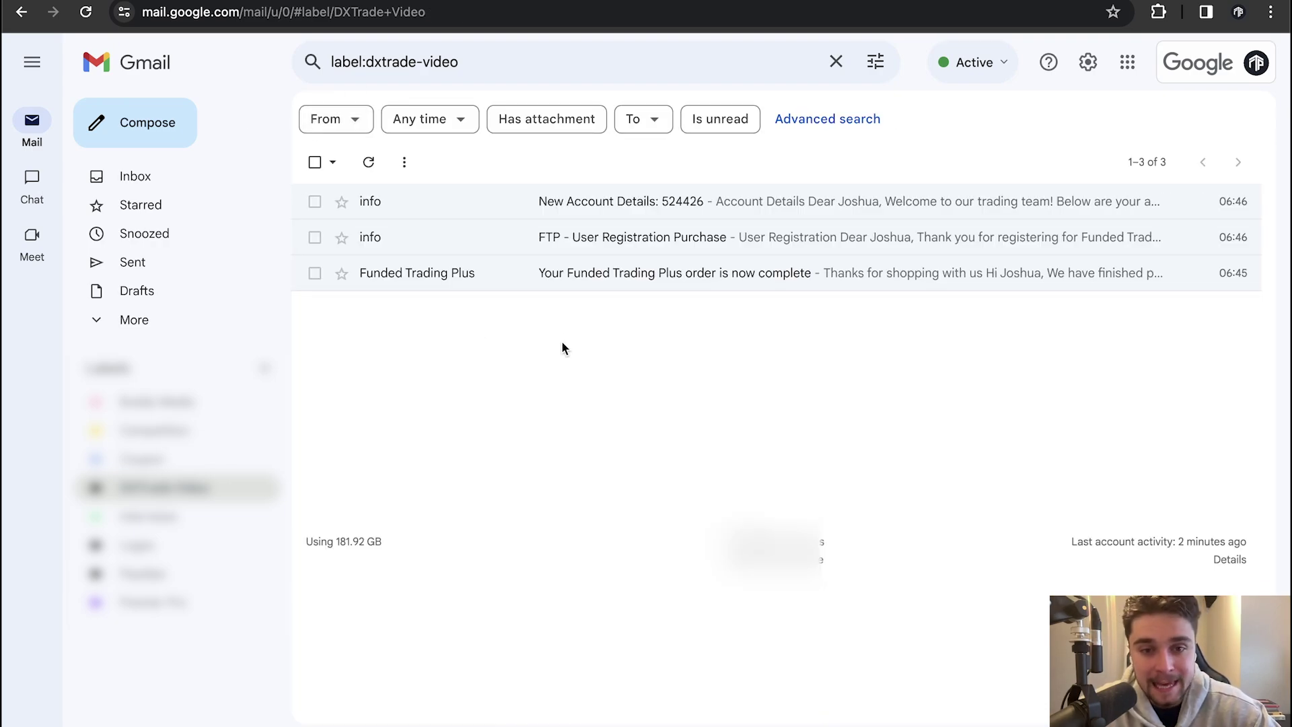
left_click(534, 210)
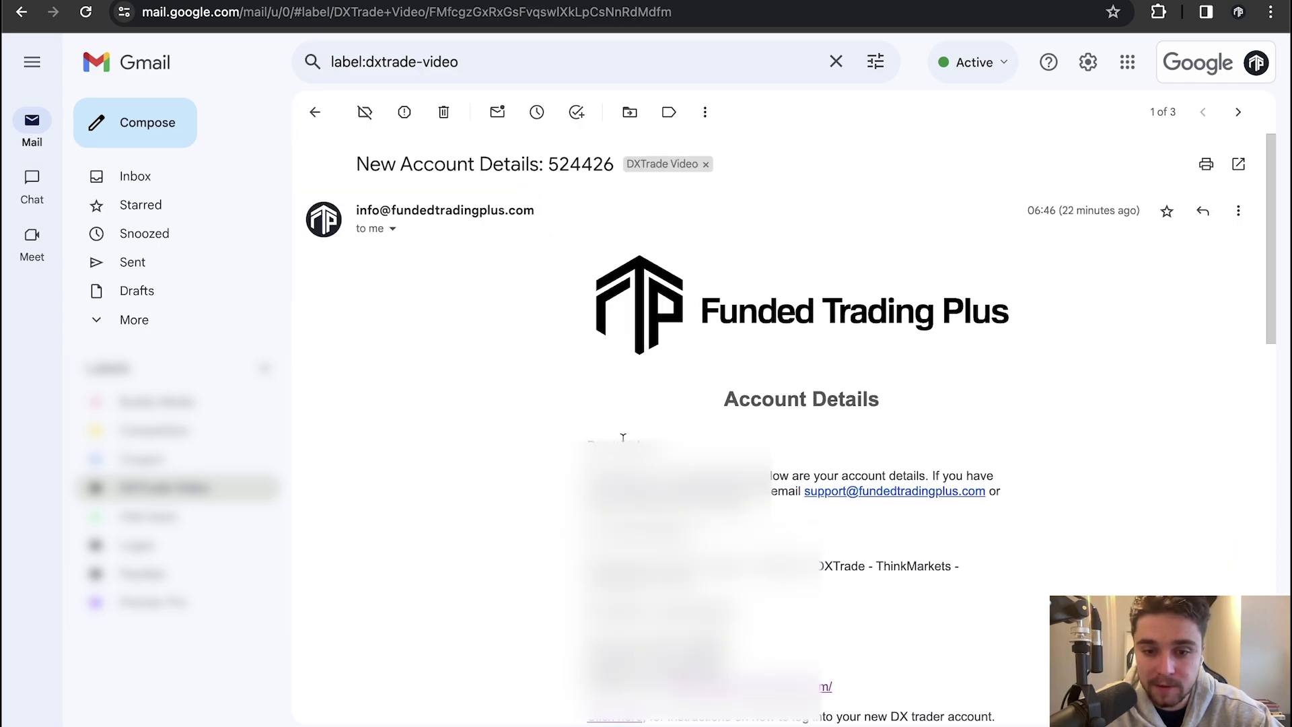
scroll(623, 437, "down", 3)
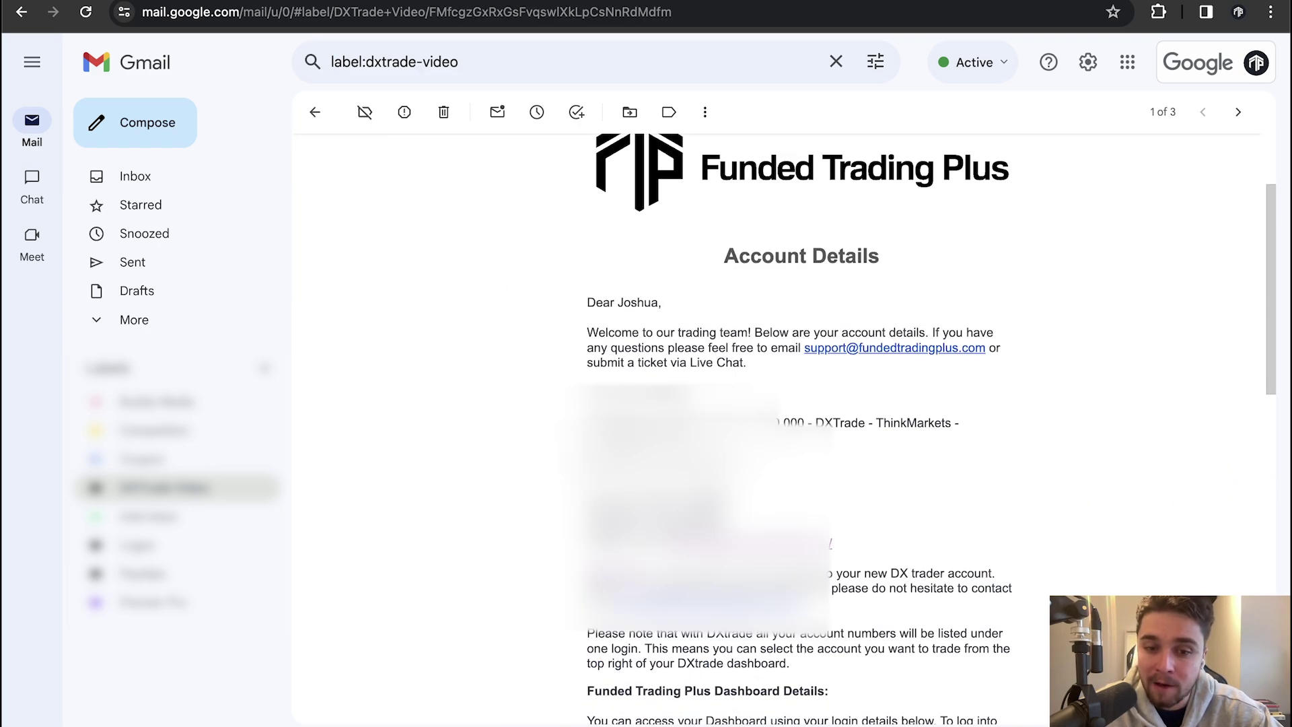
double_click(679, 470)
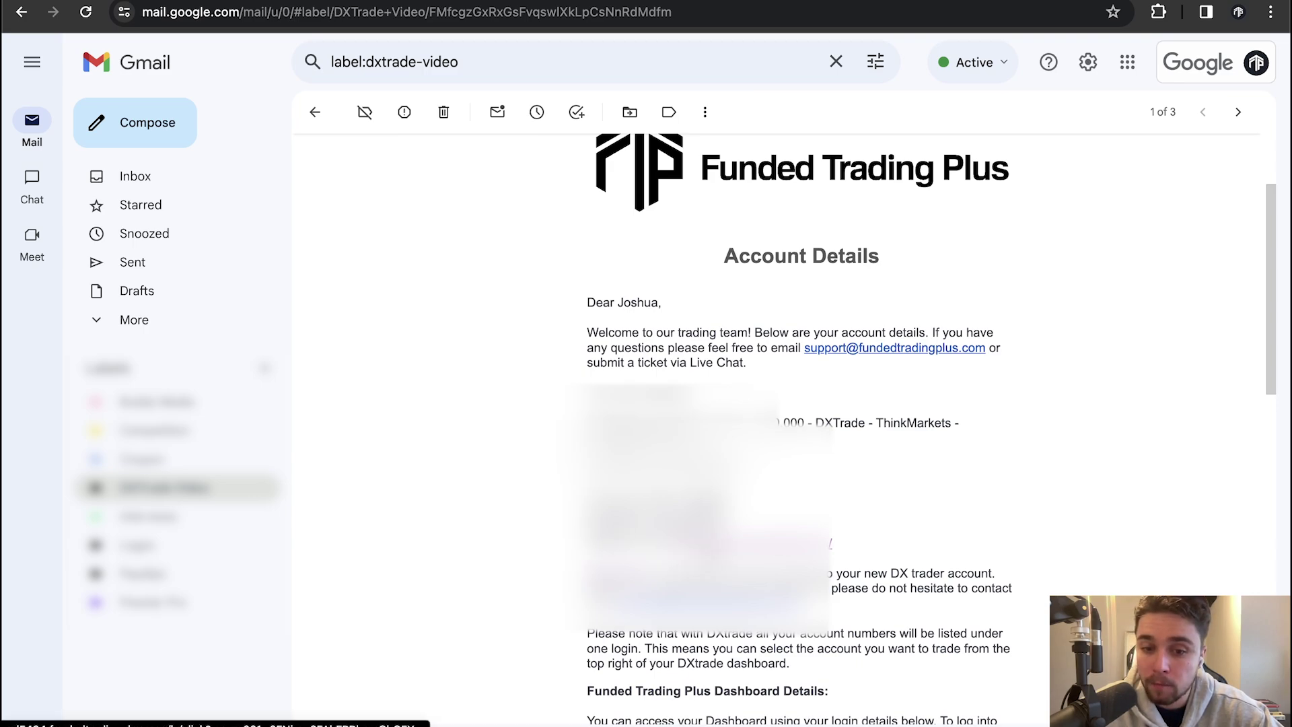
Log into the $50,000 DXtrade demo account using the emailed login link and saved password
left_click(712, 544)
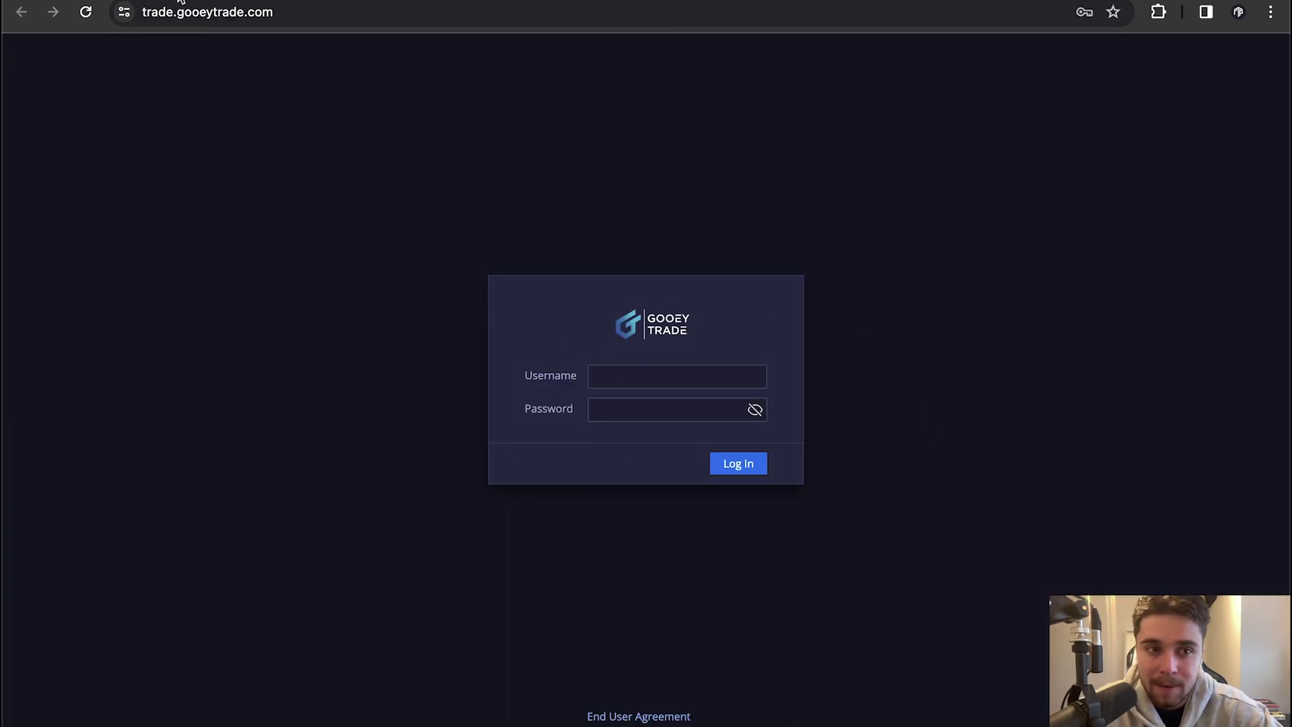
key("ctrl+shift+Tab")
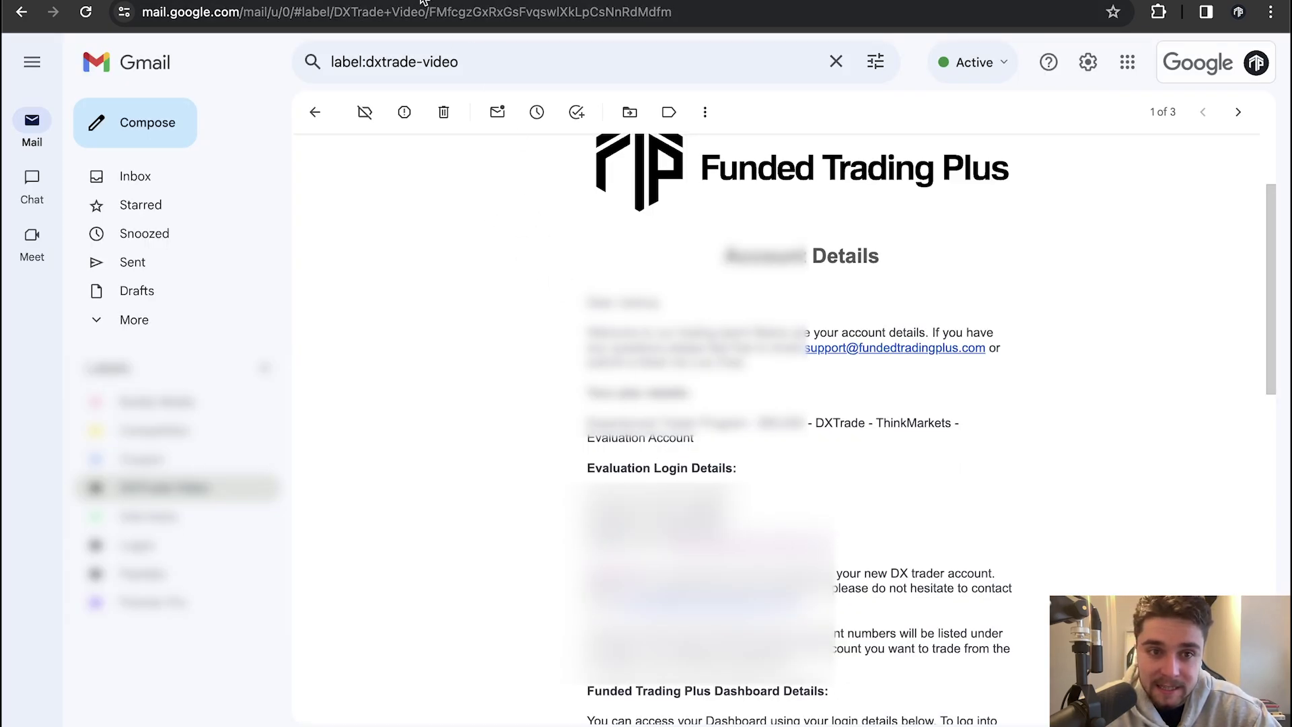
key("ctrl+Tab")
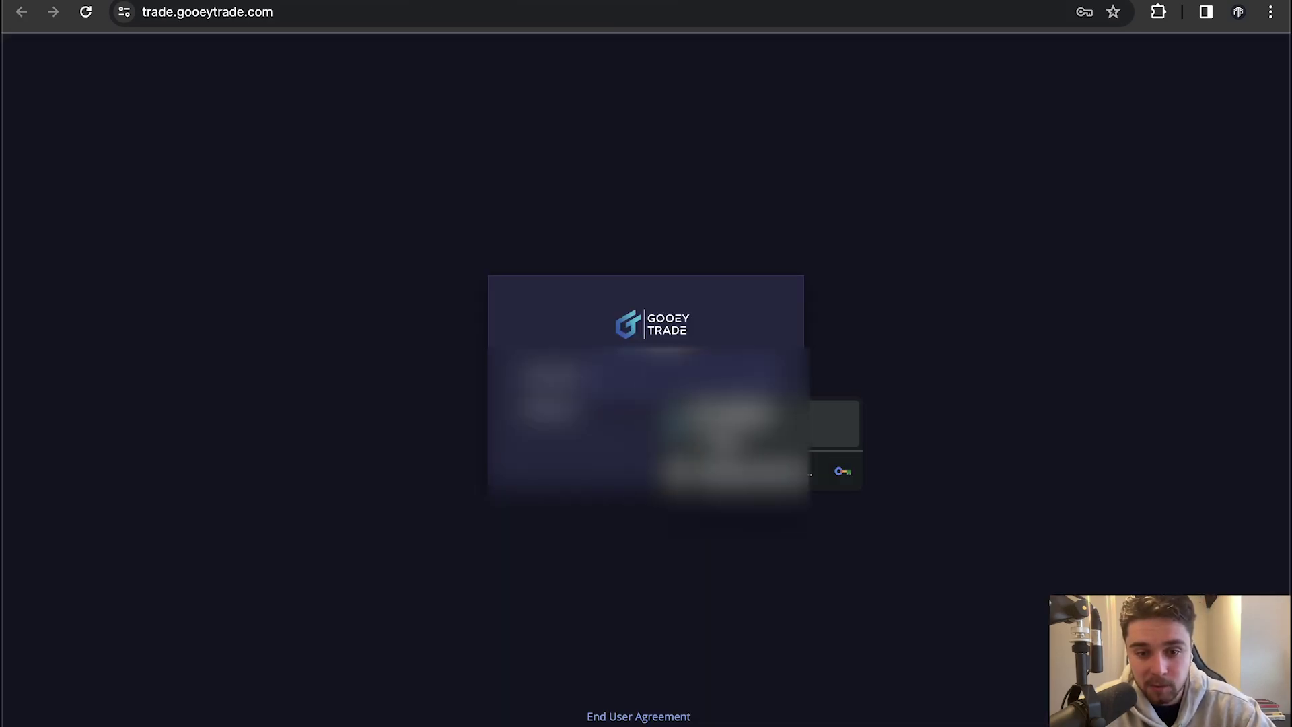
key("Return")
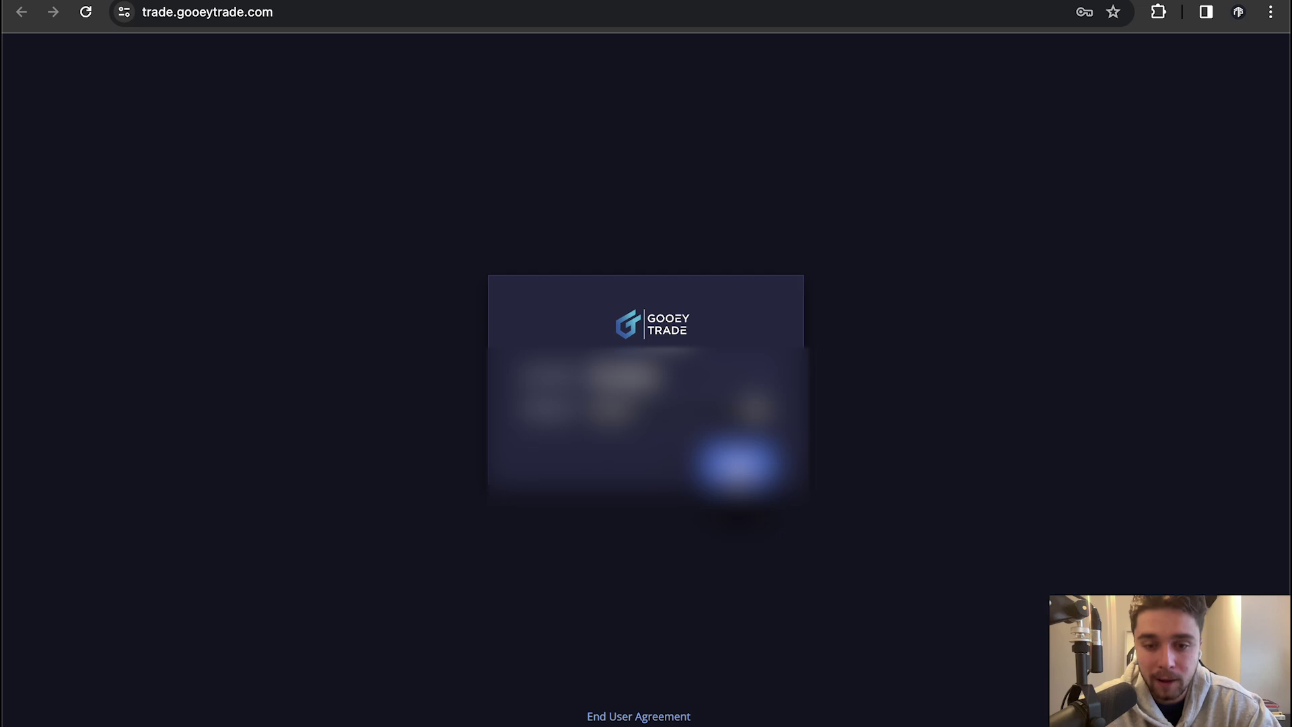
key("Return")
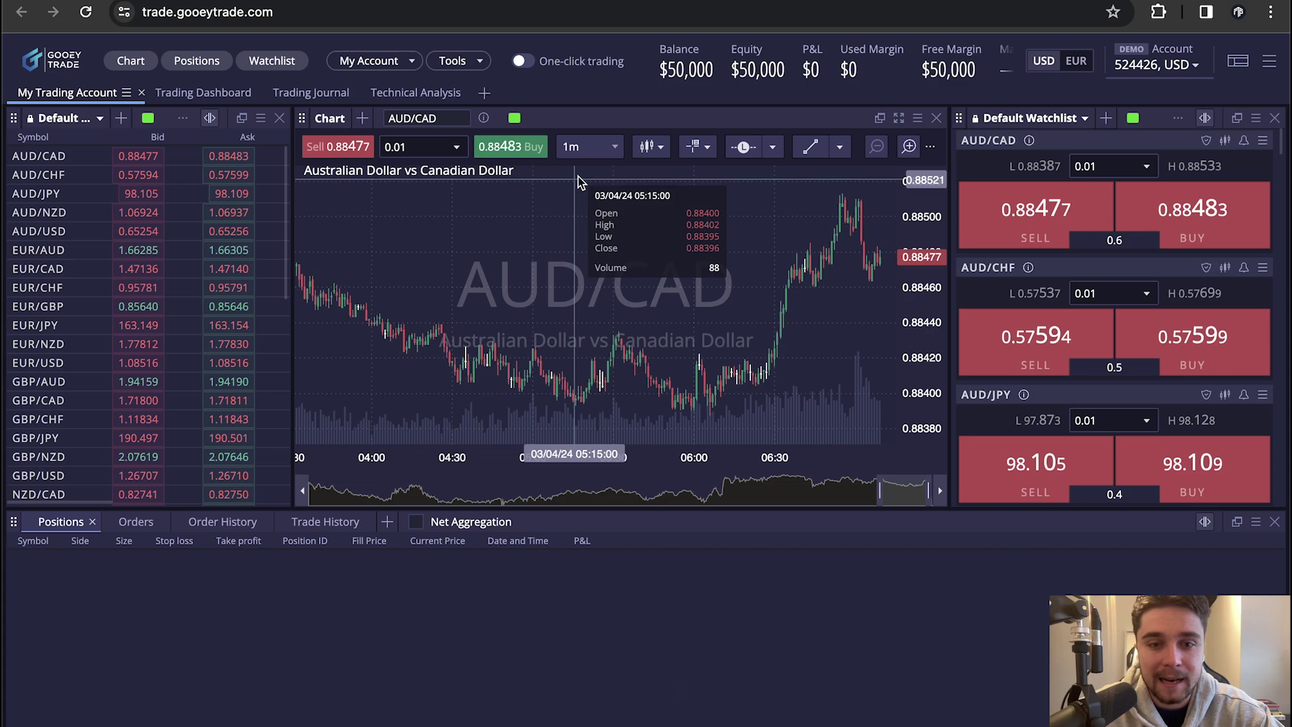
Set the AUD/CAD chart timeframe to 15-minute candles
left_click(608, 150)
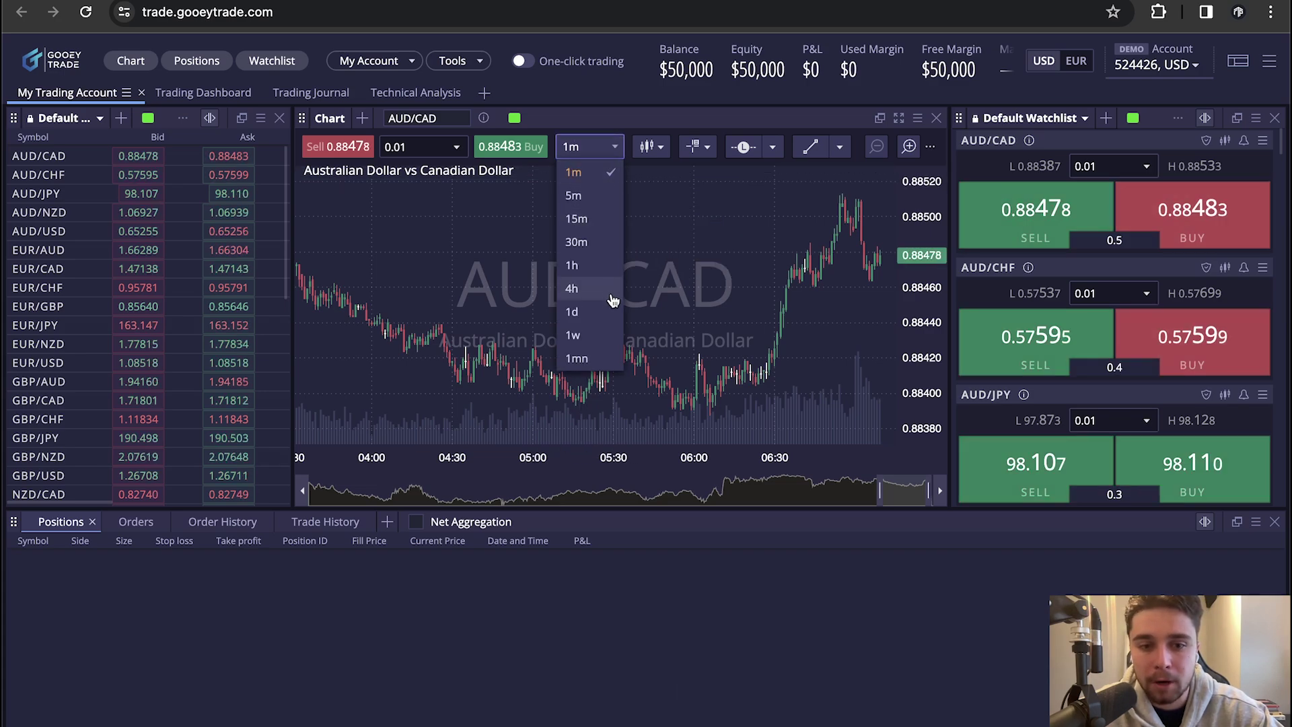
left_click(597, 360)
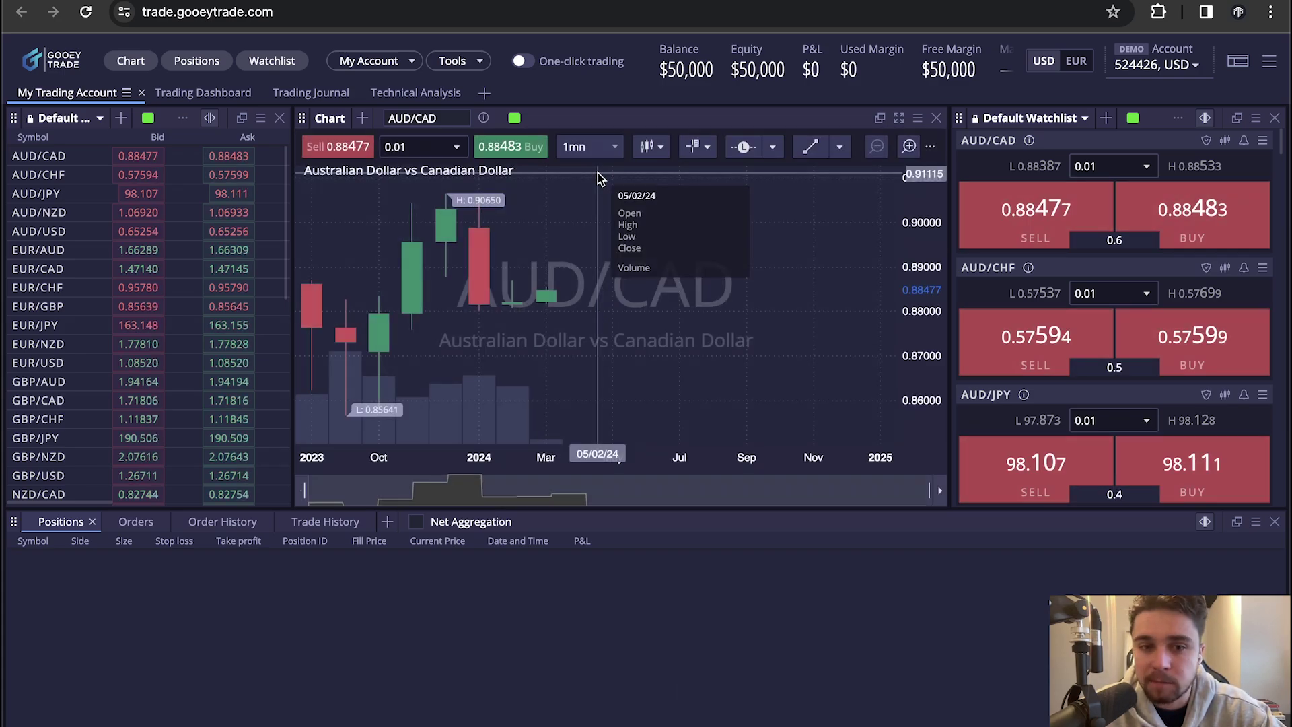
left_click(608, 148)
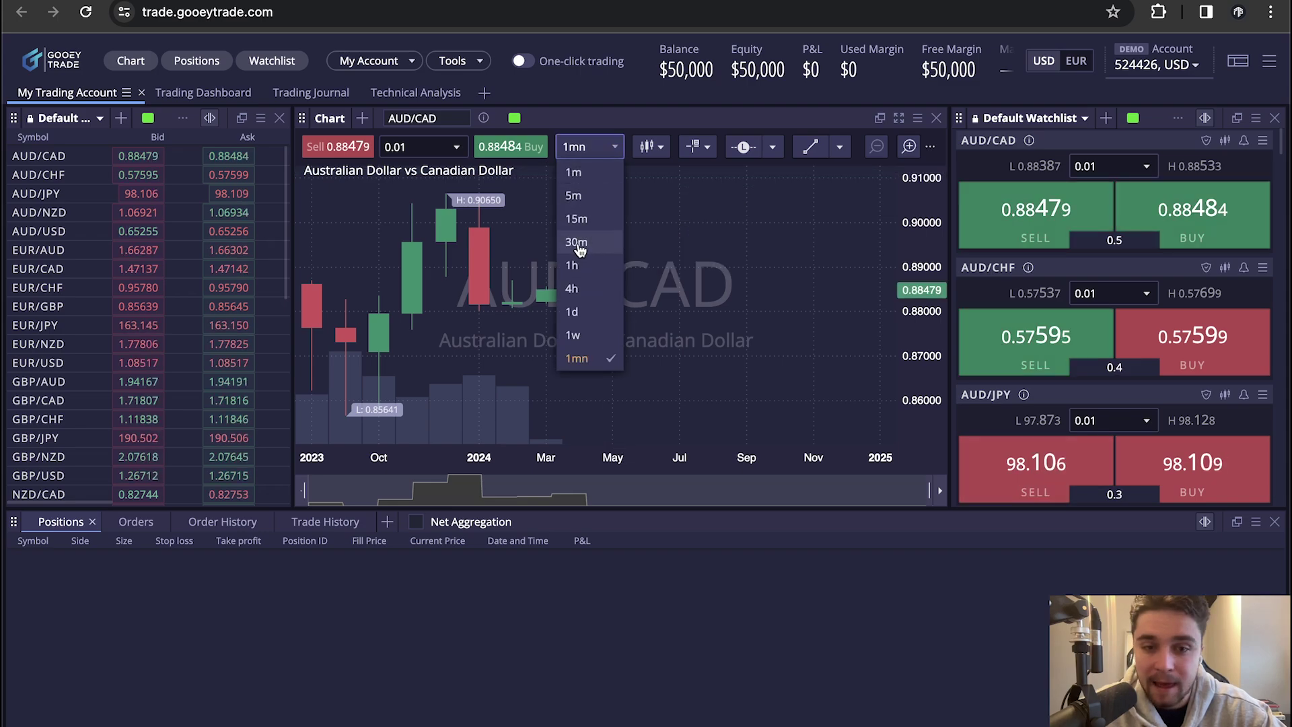
left_click(583, 219)
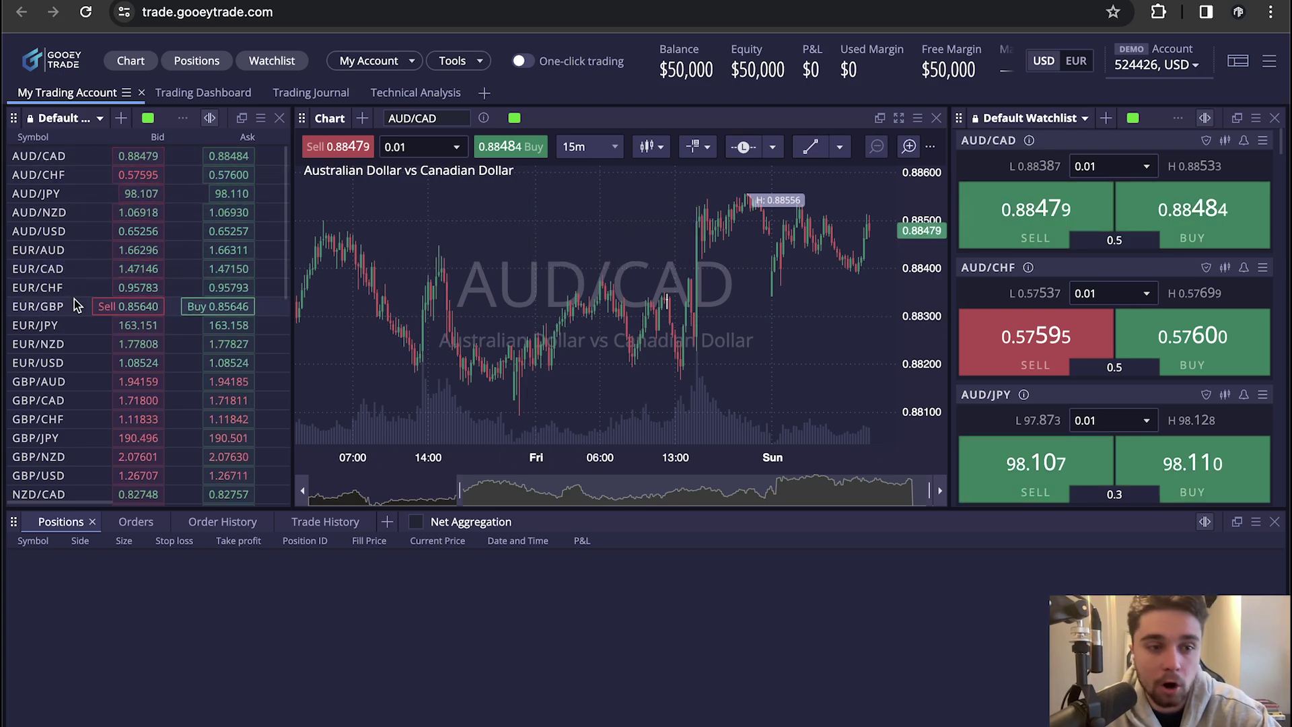
scroll(74, 298, "down", 5)
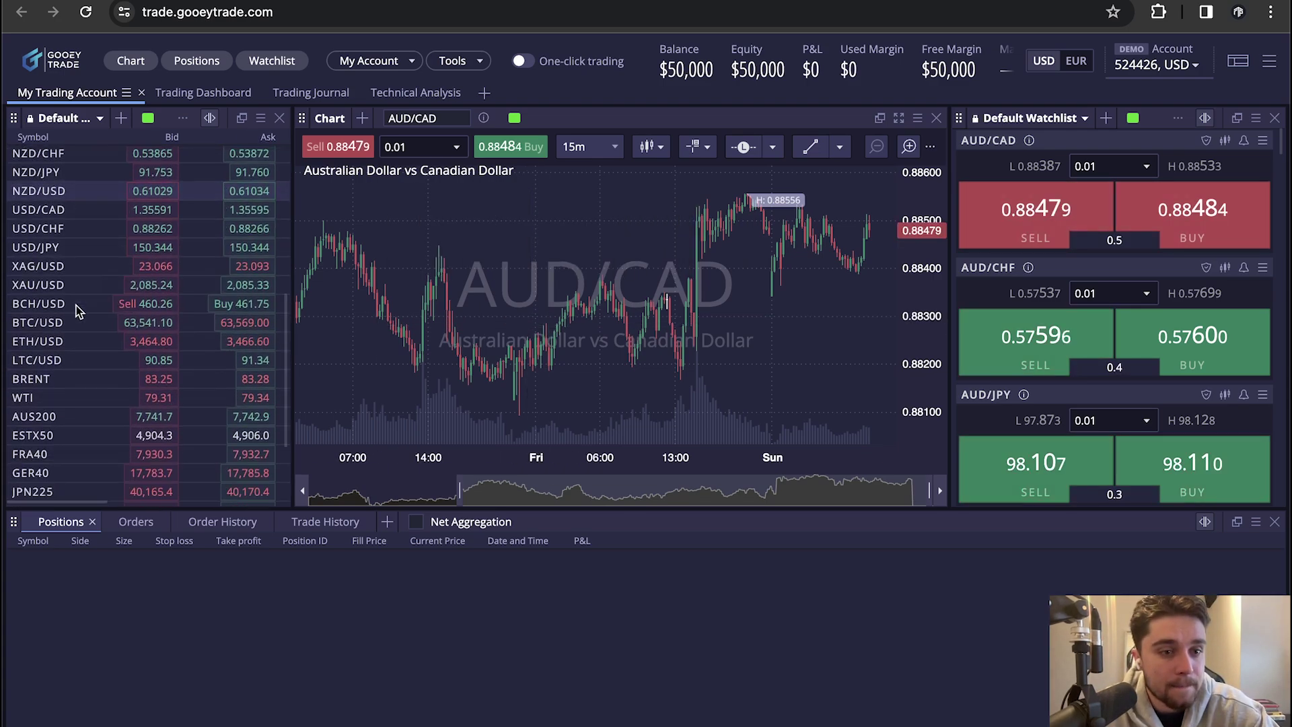
Load the Default Watchlist into the left panel and close the duplicate right-hand watchlist panel
left_click(120, 121)
left_click(101, 117)
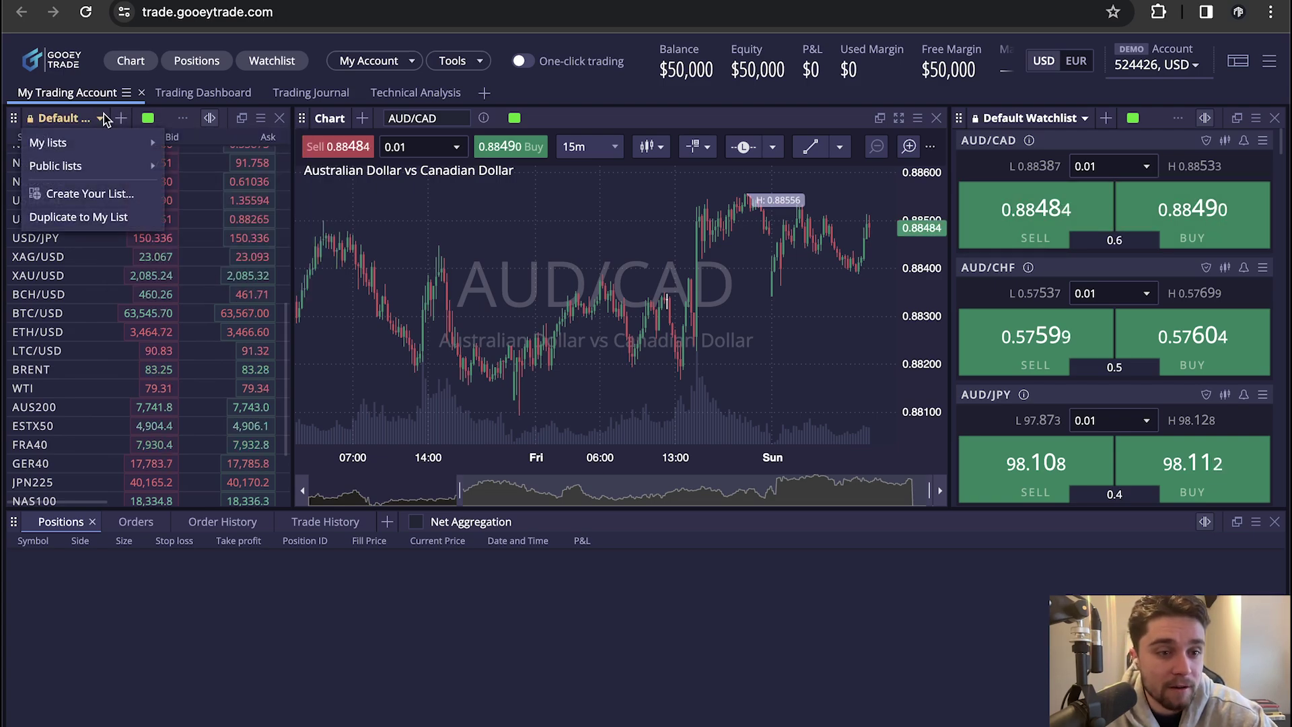
mouse_move(95, 148)
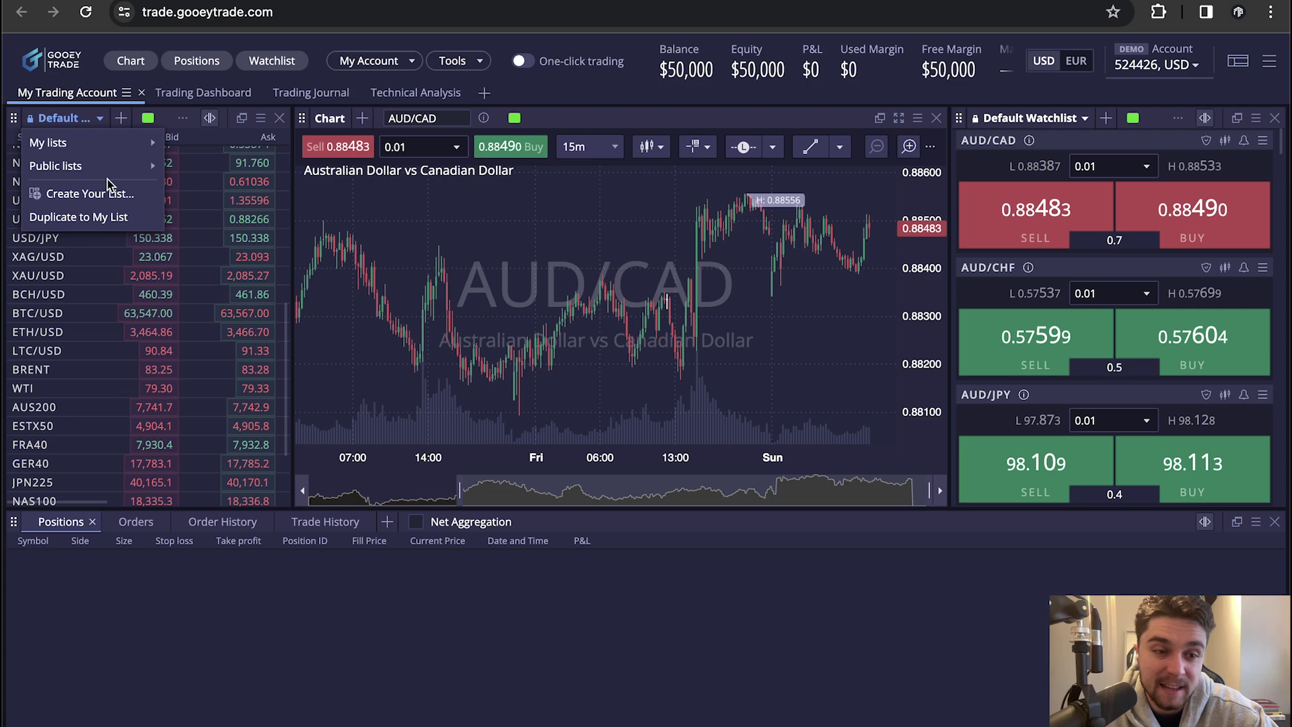
left_click(212, 143)
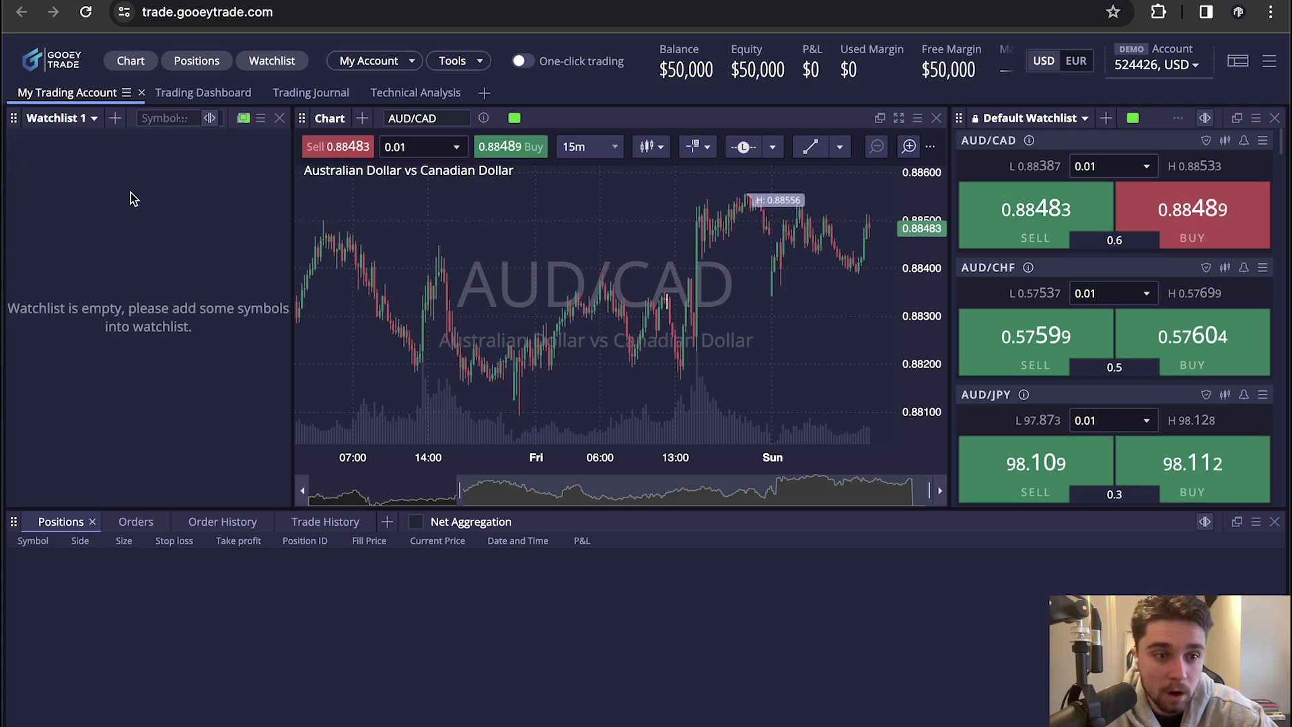
left_click(94, 120)
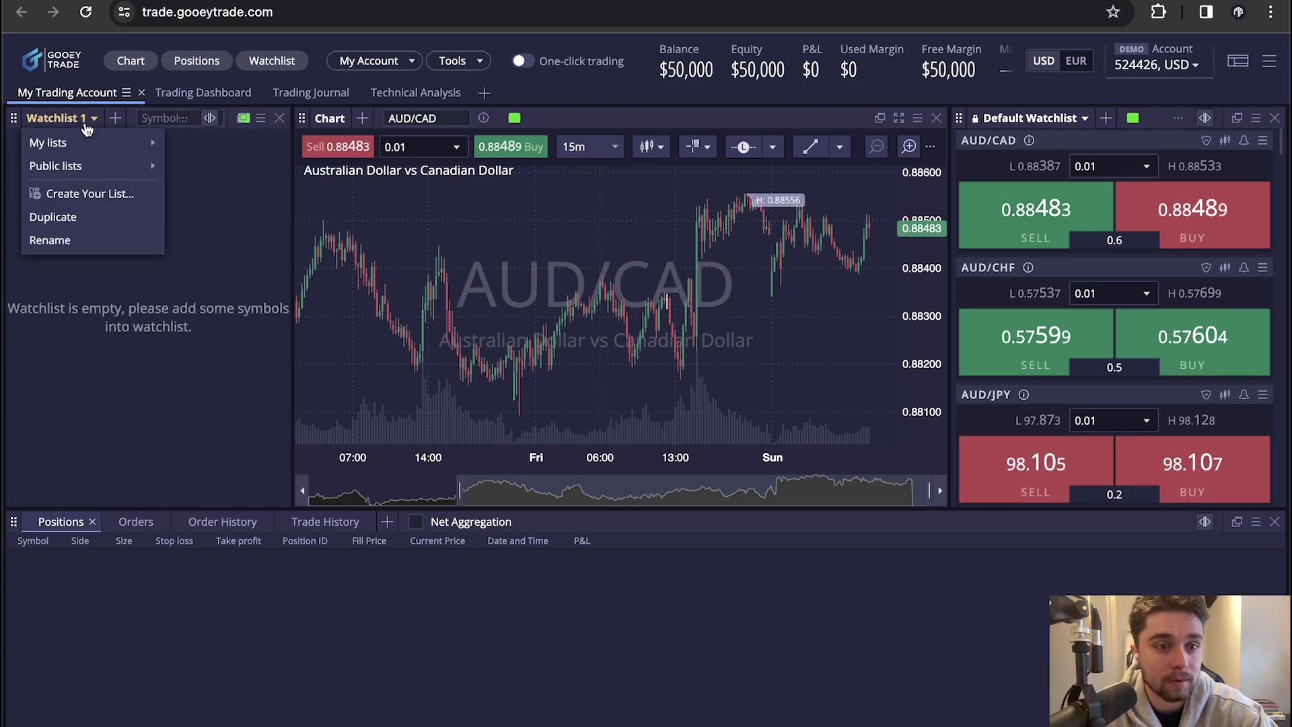
mouse_move(106, 165)
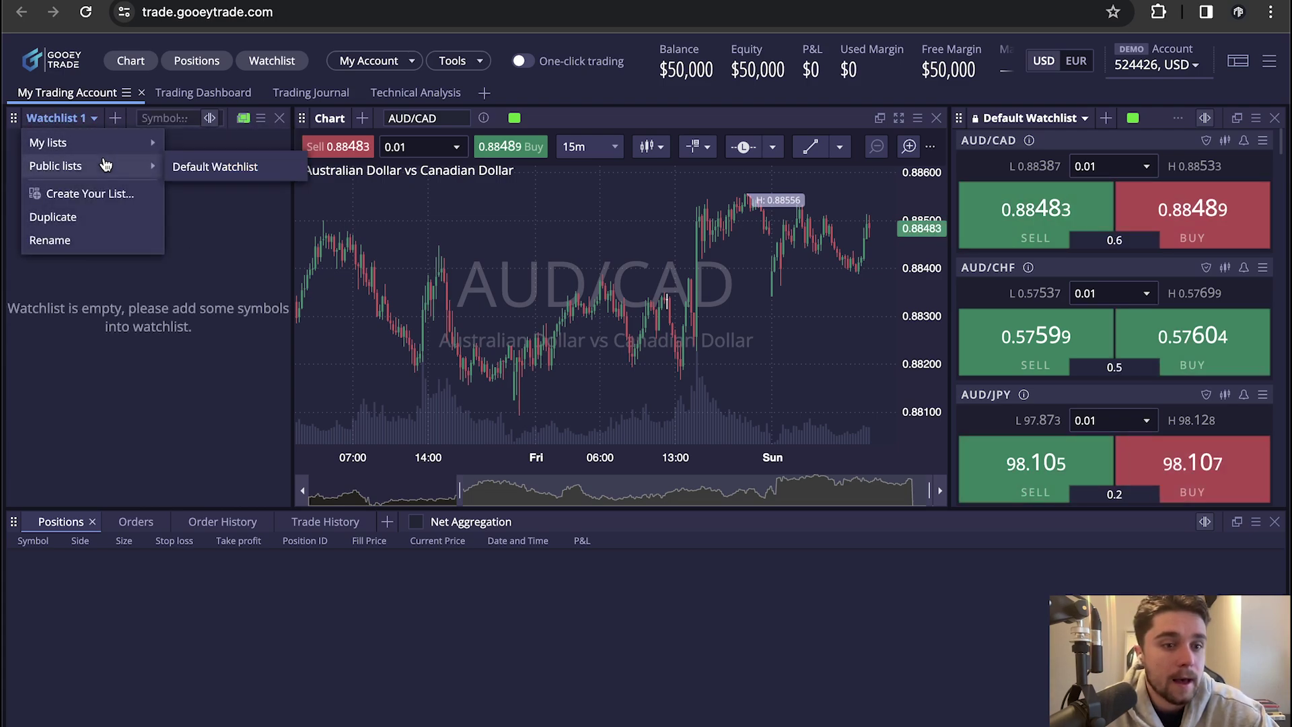
left_click(180, 166)
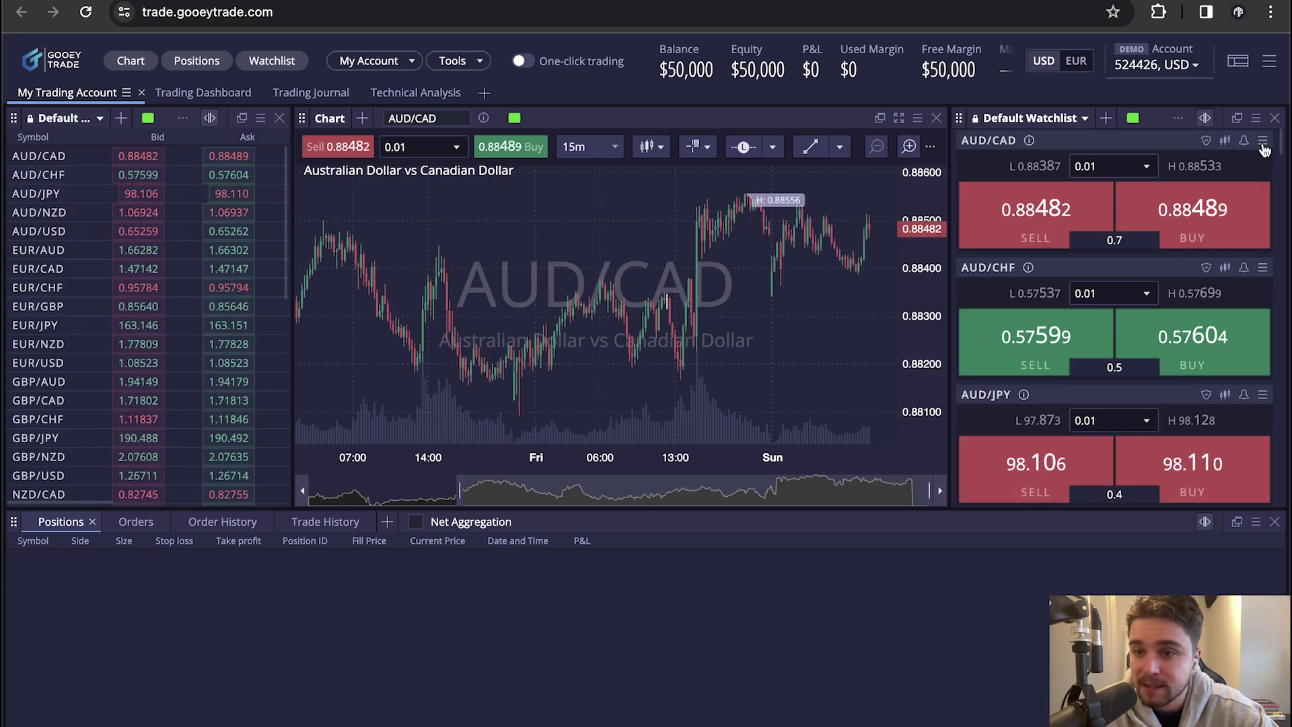
left_click(1274, 118)
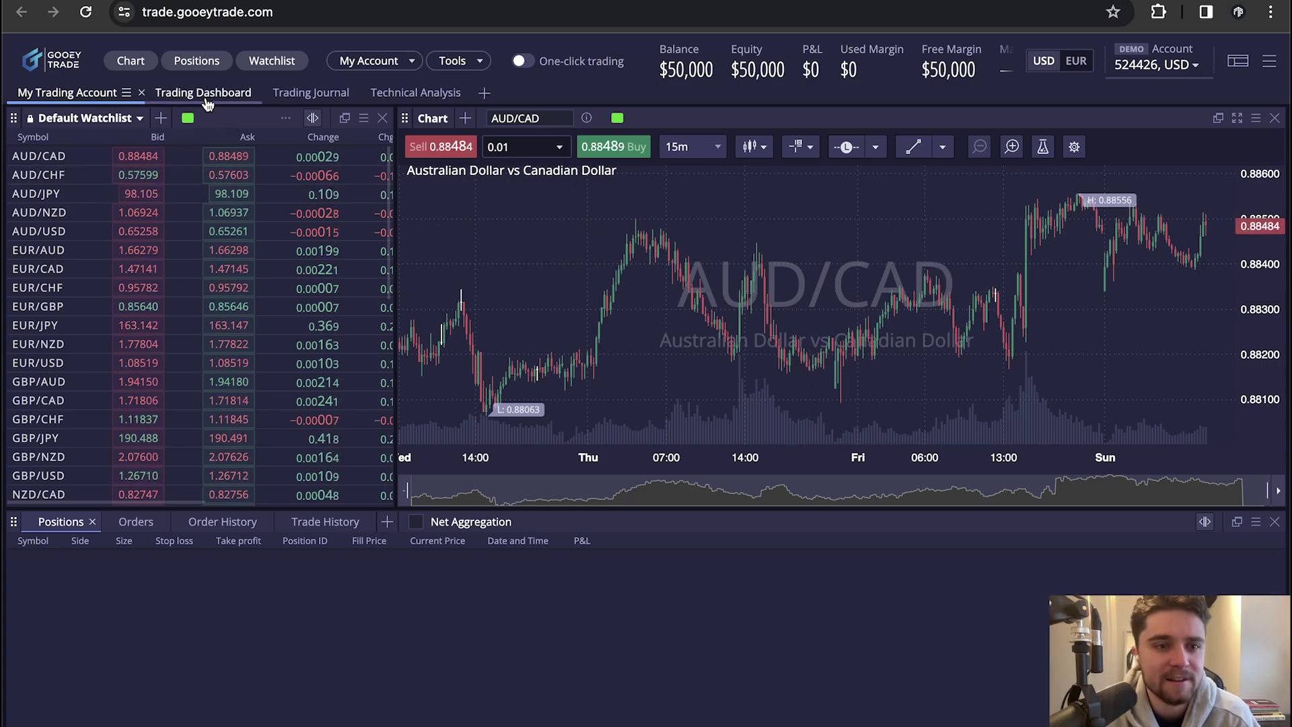
left_click(209, 101)
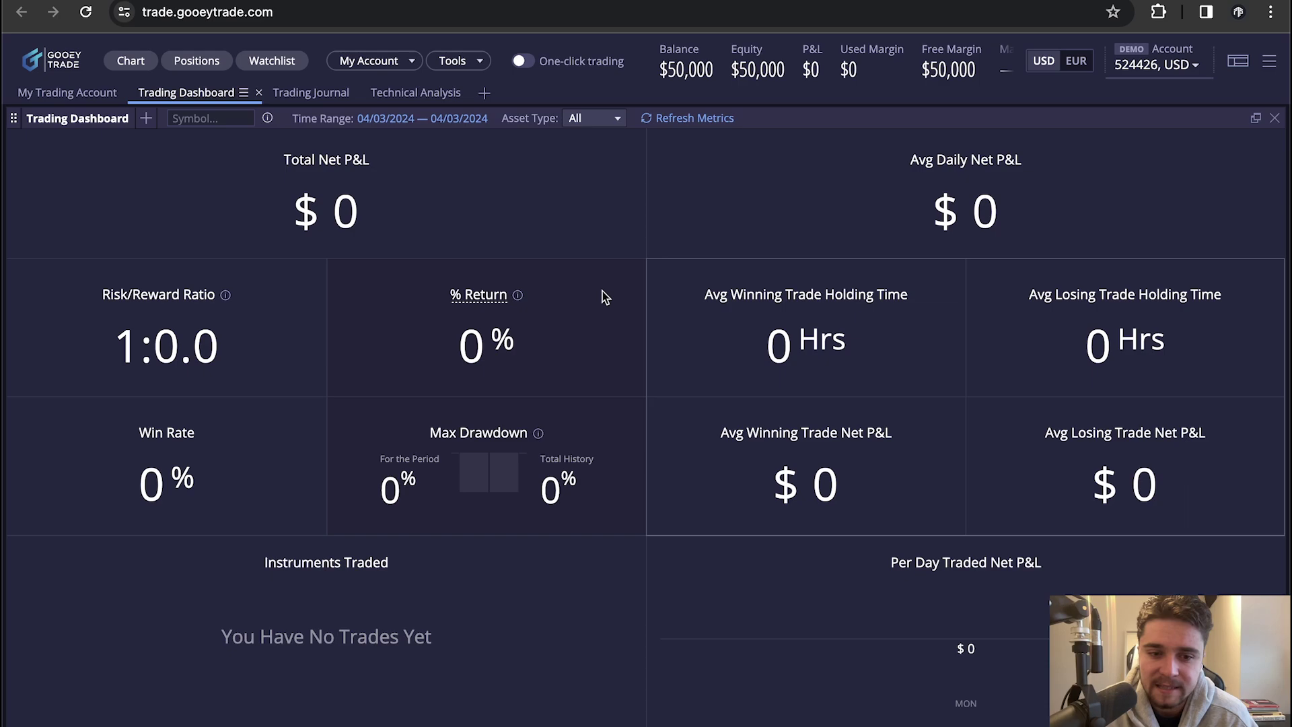
left_click(312, 94)
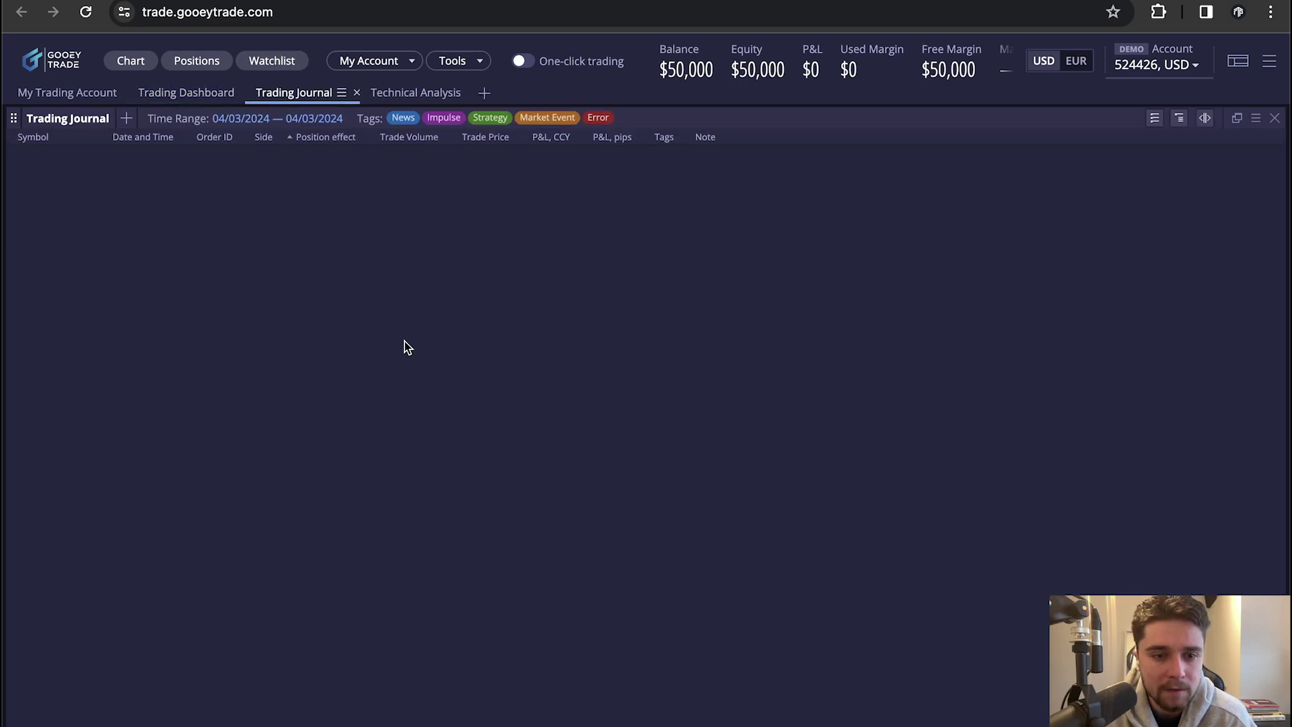
left_click(417, 97)
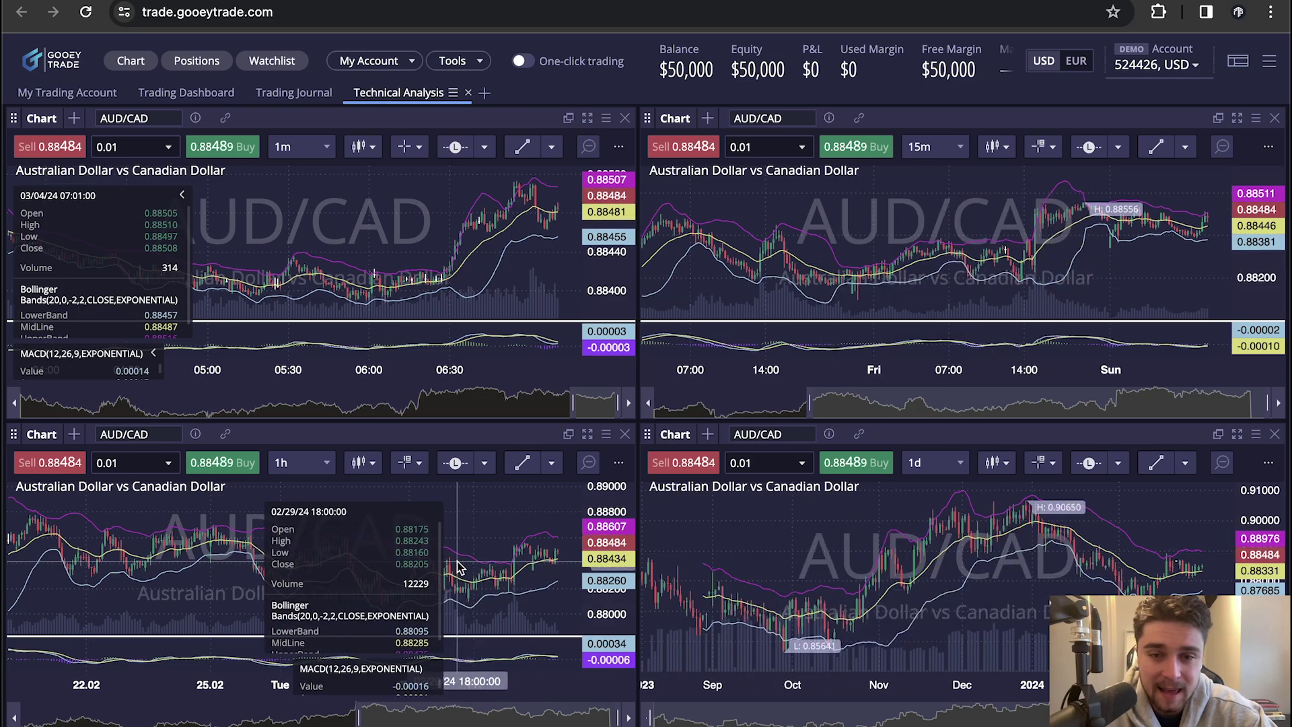
left_click(84, 93)
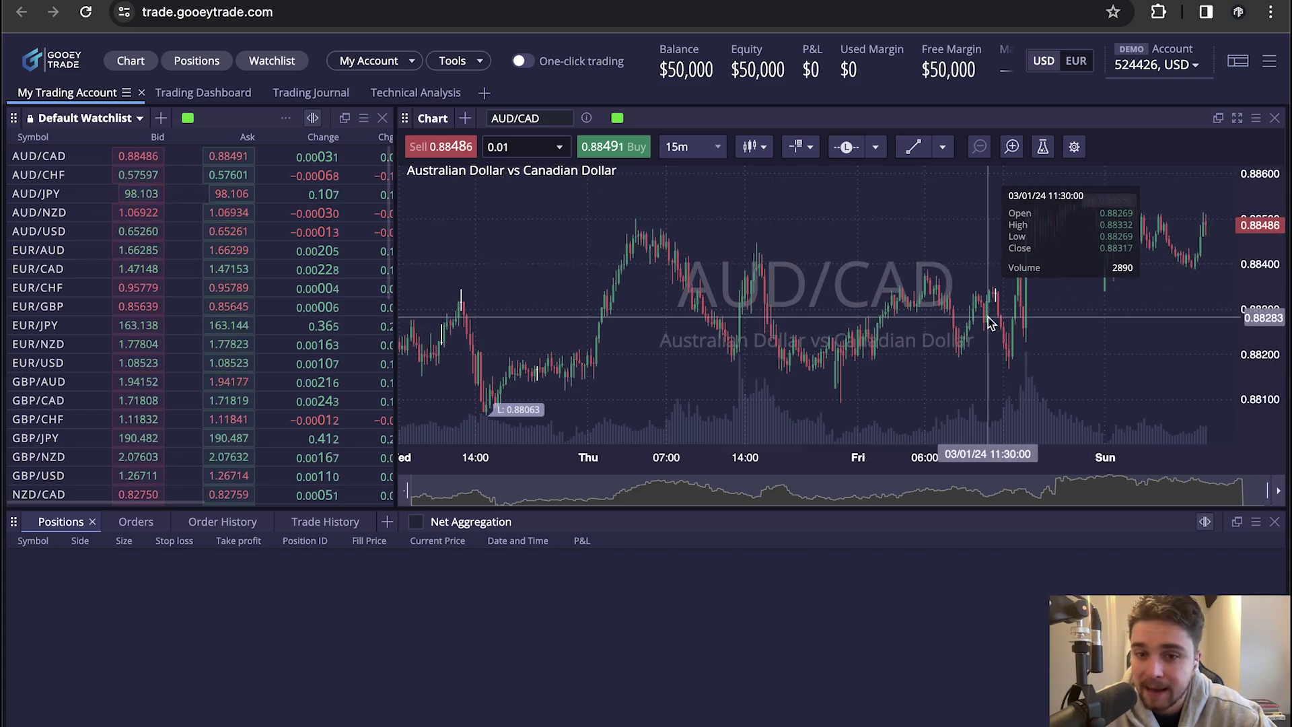
Start a new AUD/CAD Limit buy order at 0.88469 from the chart
right_click(839, 238)
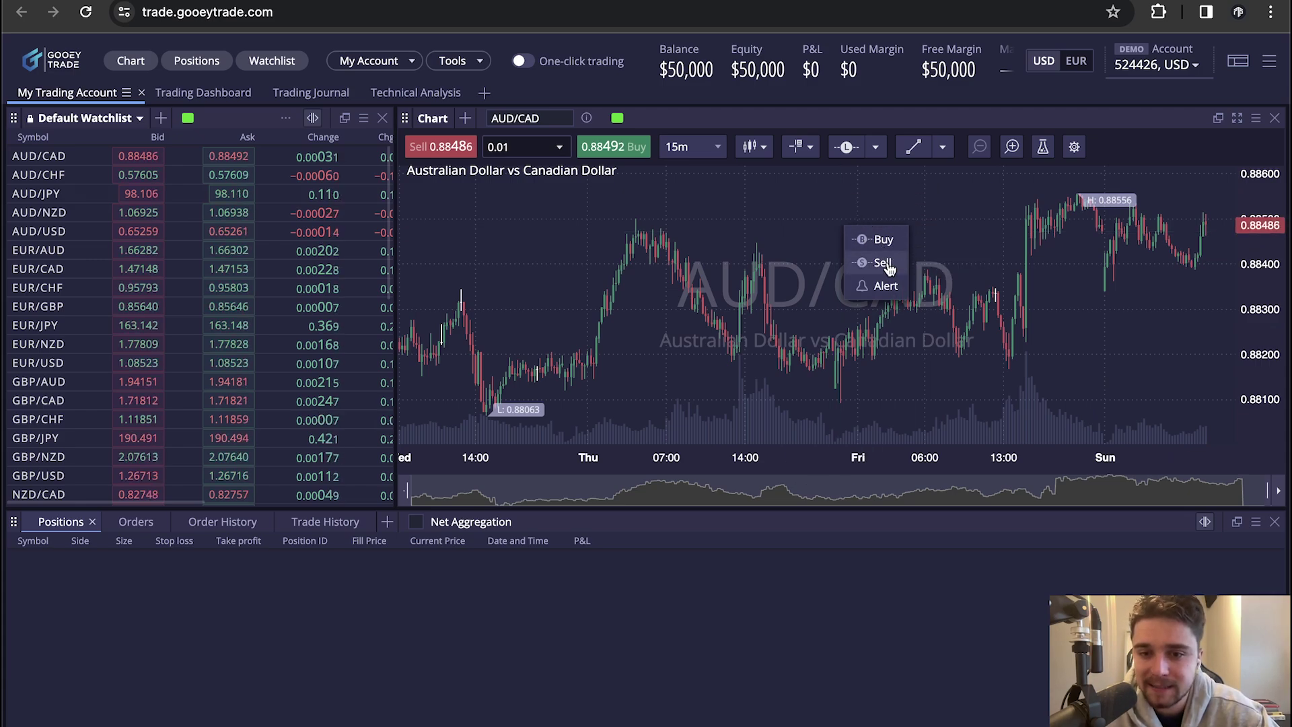
left_click(883, 240)
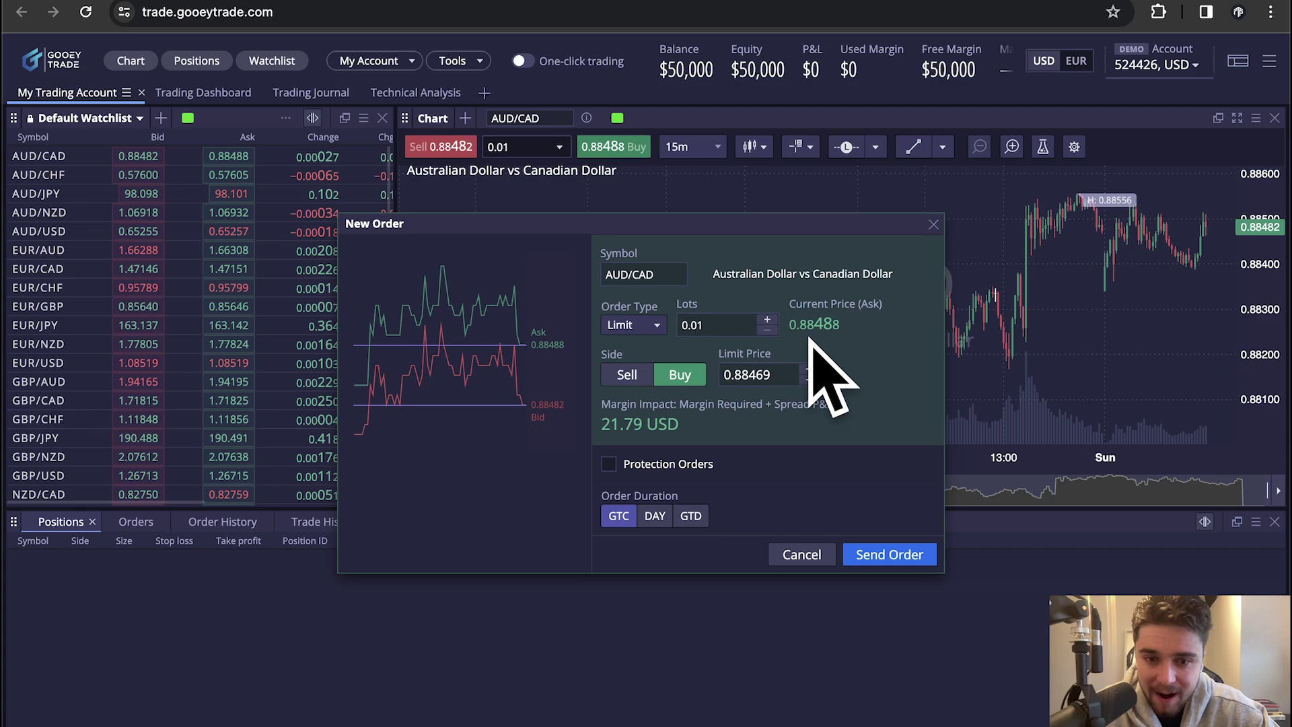
left_click(656, 326)
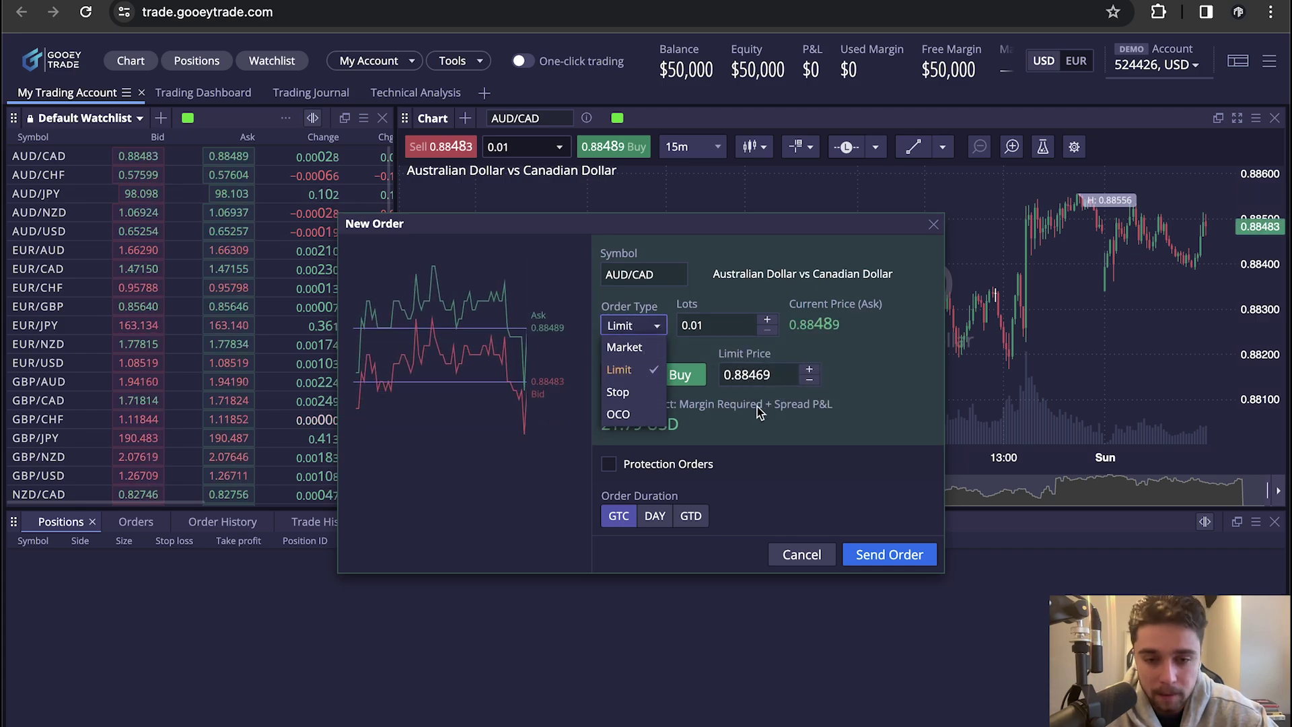
left_click(878, 370)
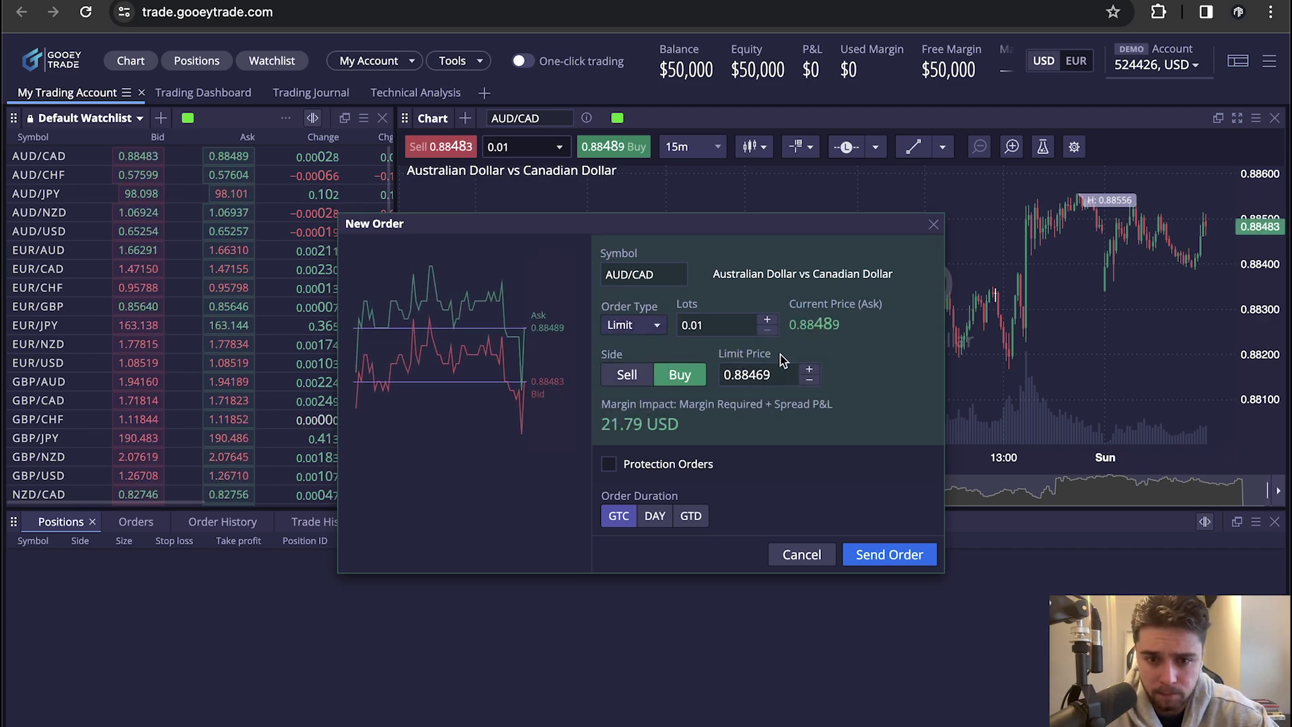
Try a 1.00 lot size, then retype the lots as 0.01
left_click(767, 316)
left_click(766, 316)
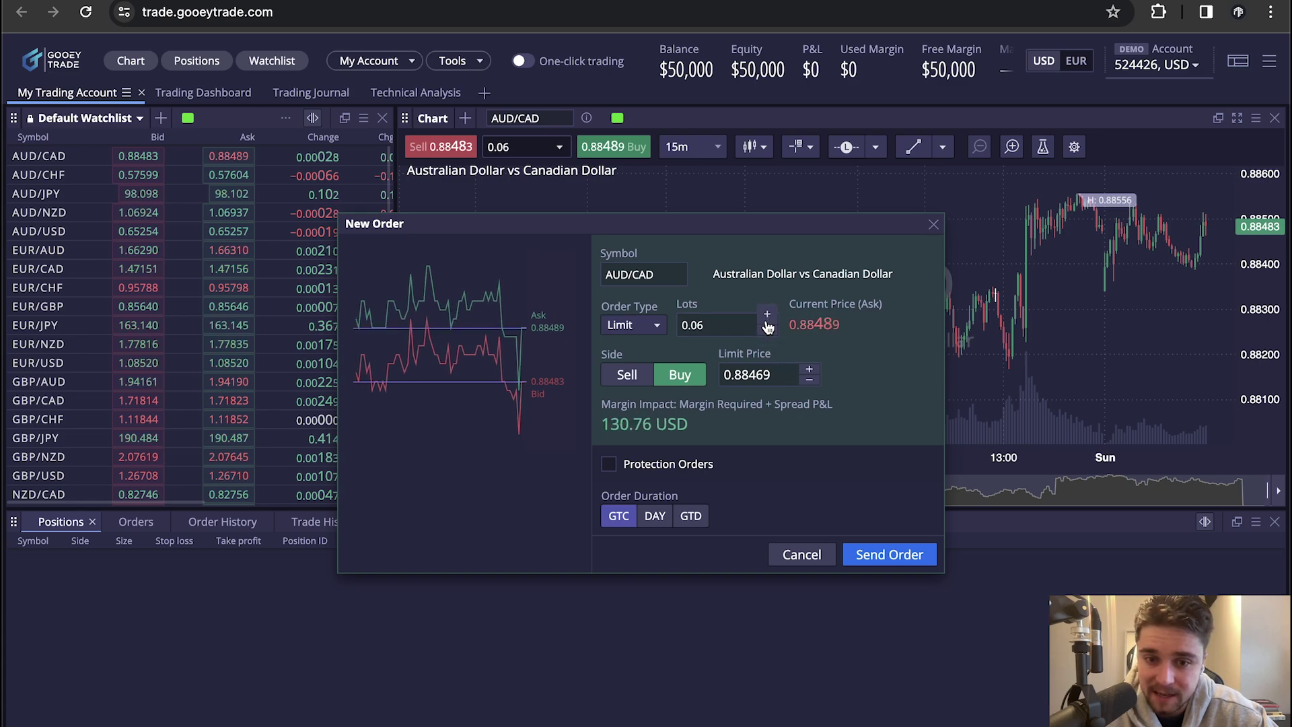
left_click(728, 319)
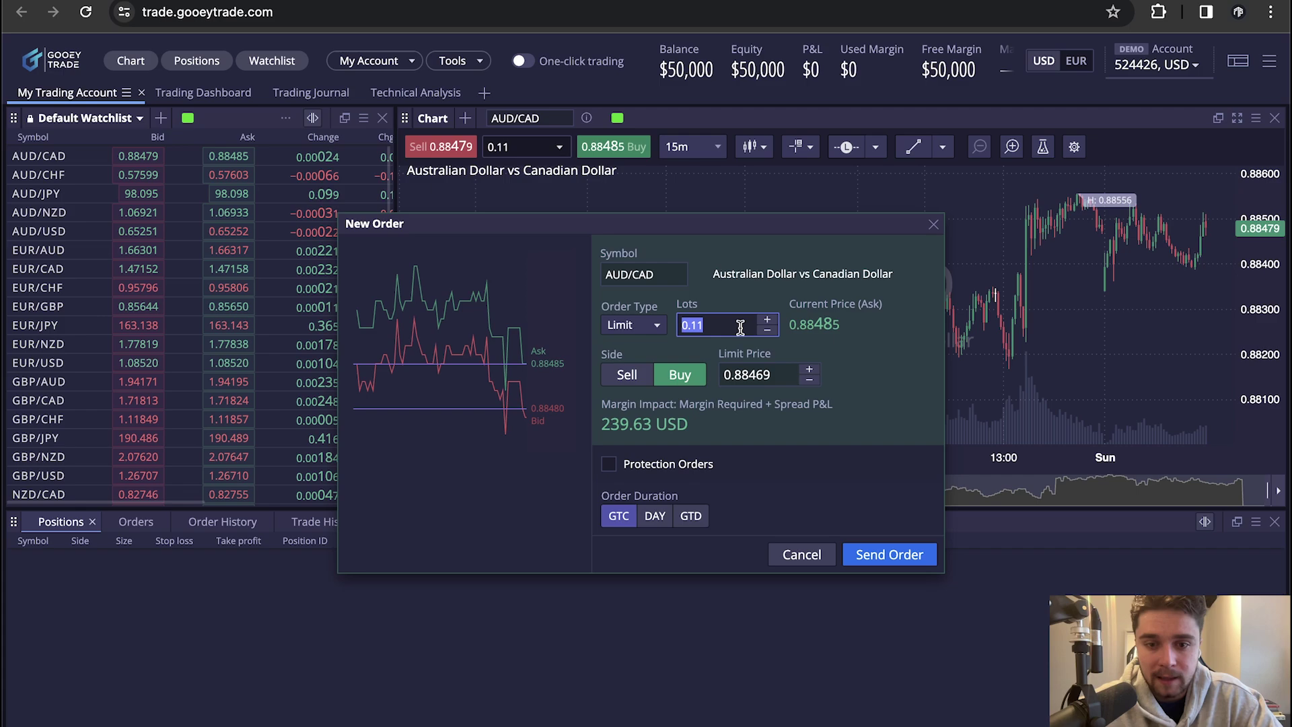
type("1")
left_click(886, 350)
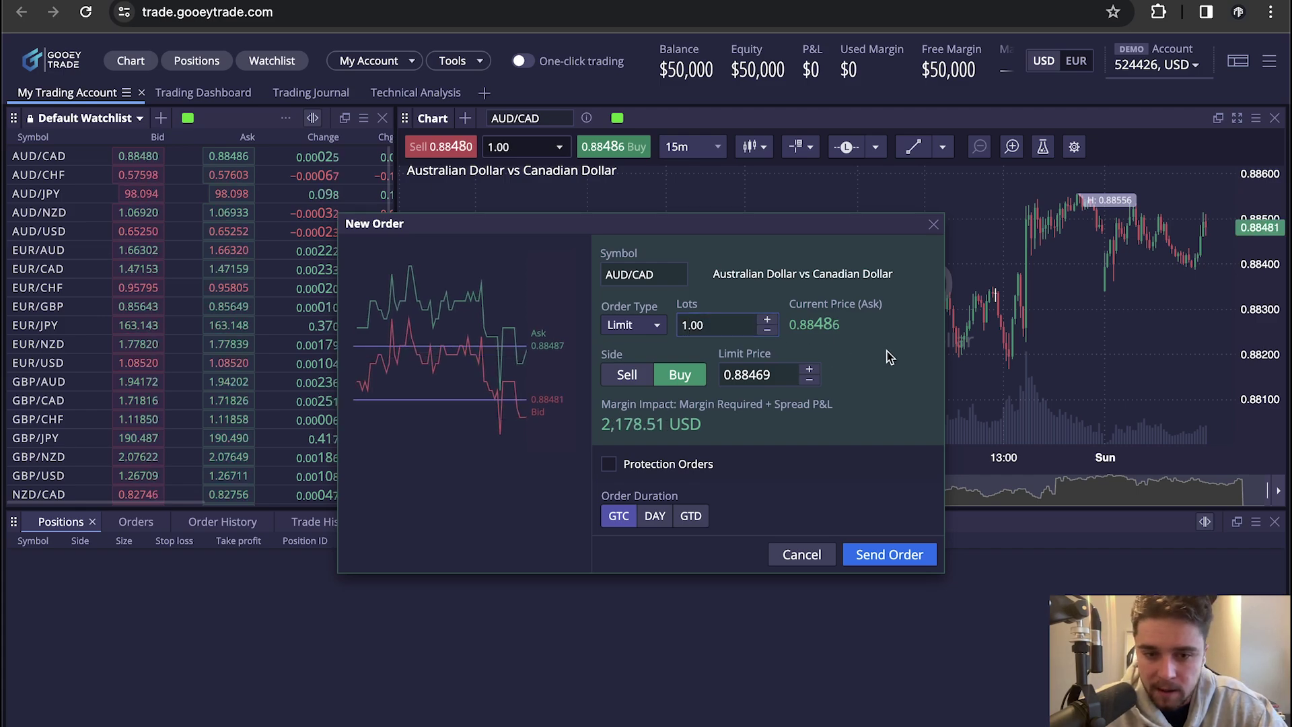
left_click_drag(743, 320, 695, 325)
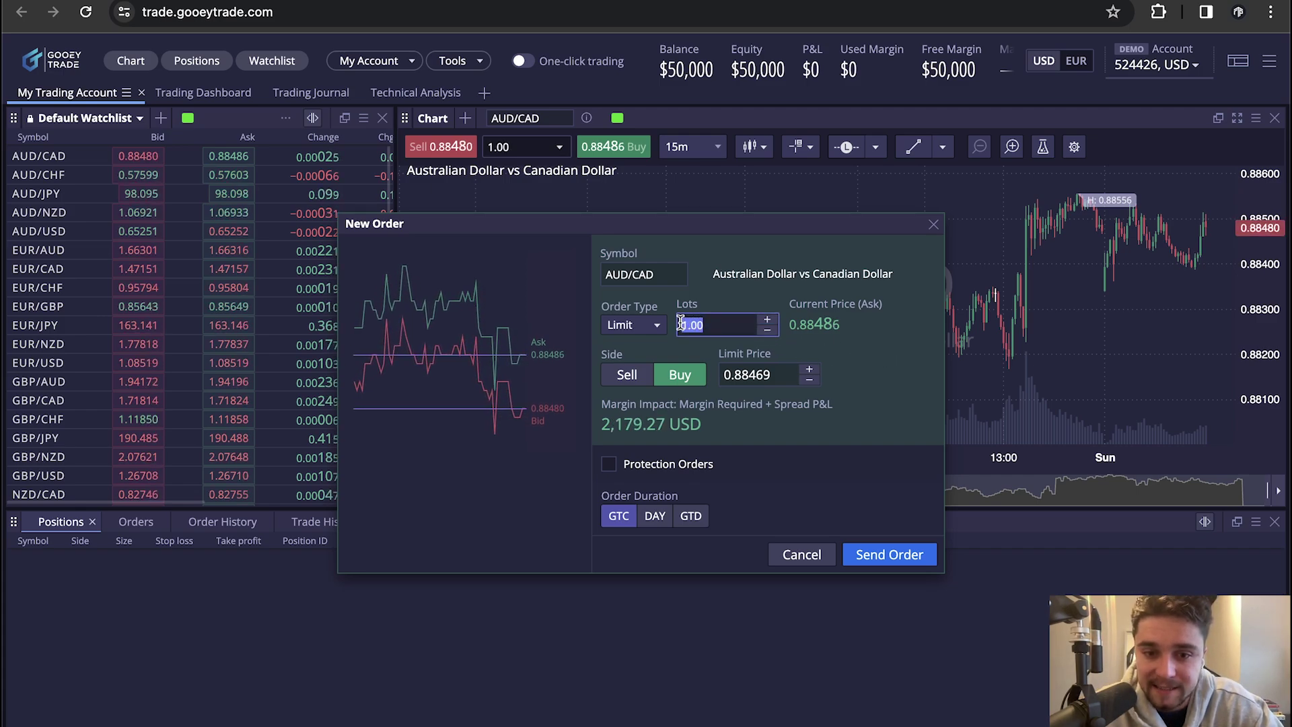
type("0")
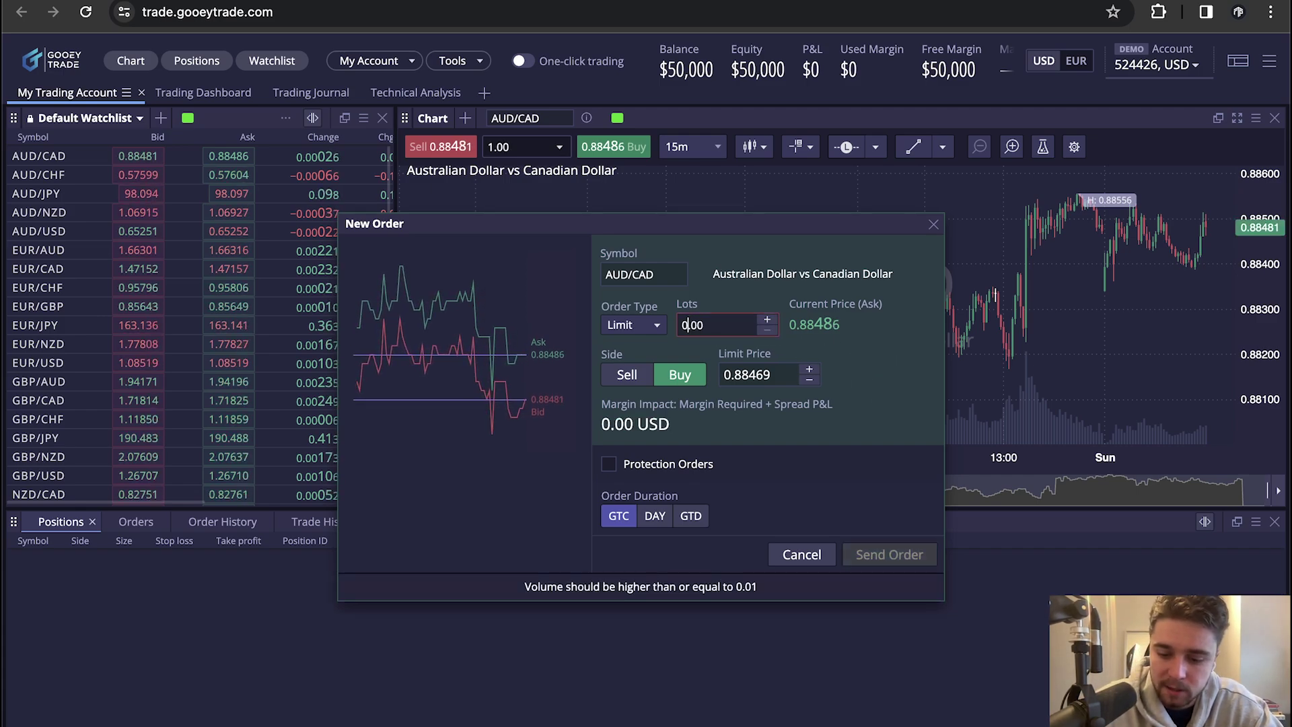
type(".01")
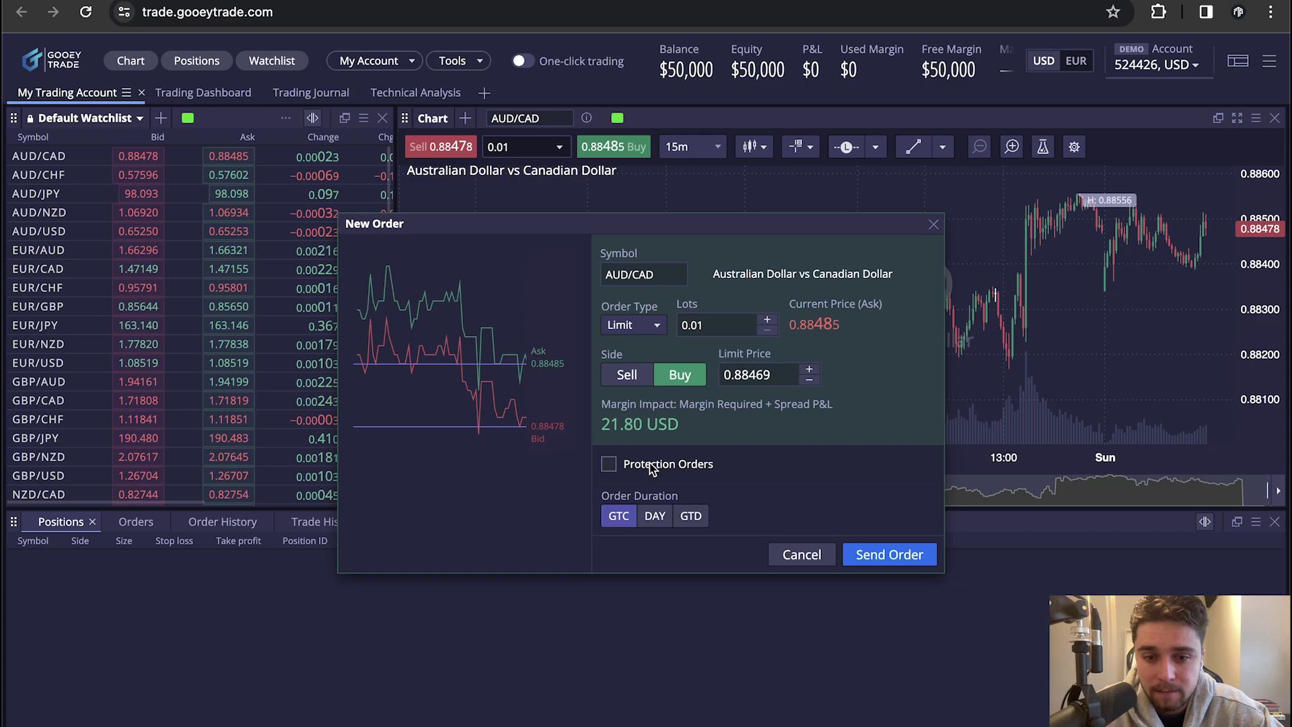
Enable protection orders and set the stop loss to 0.88200
left_click(674, 470)
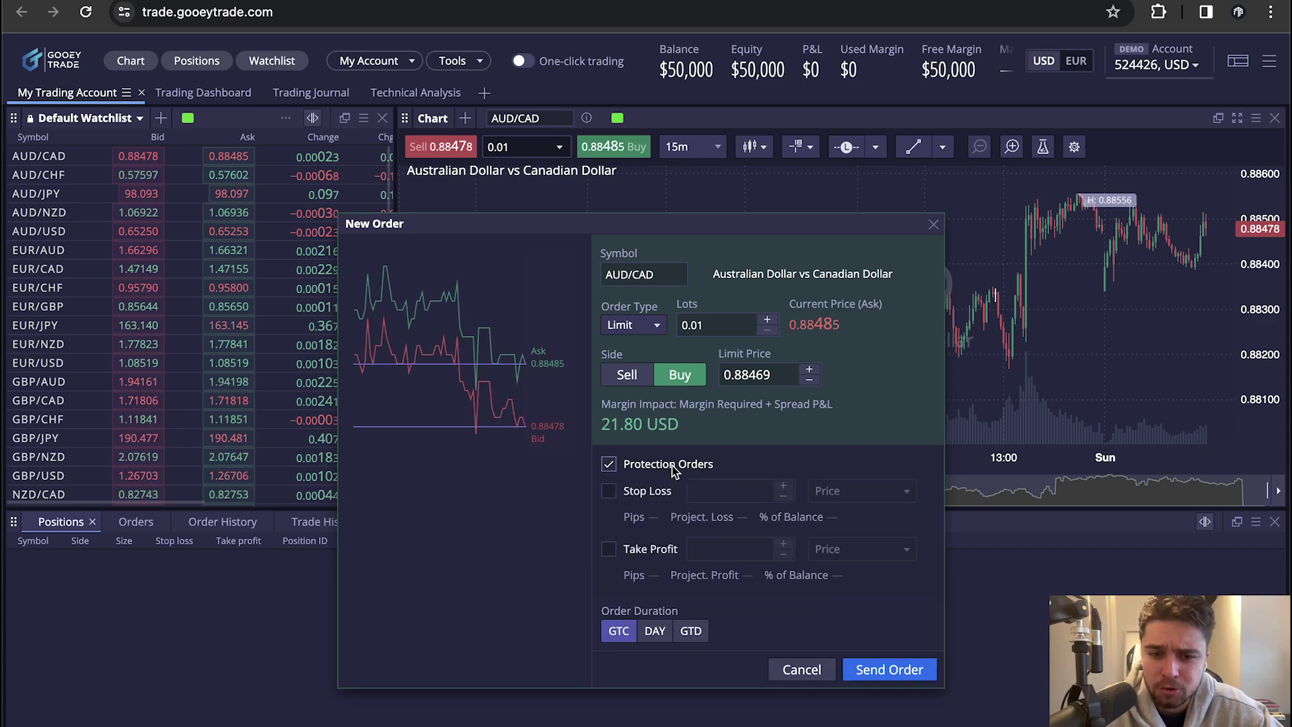
left_click(608, 493)
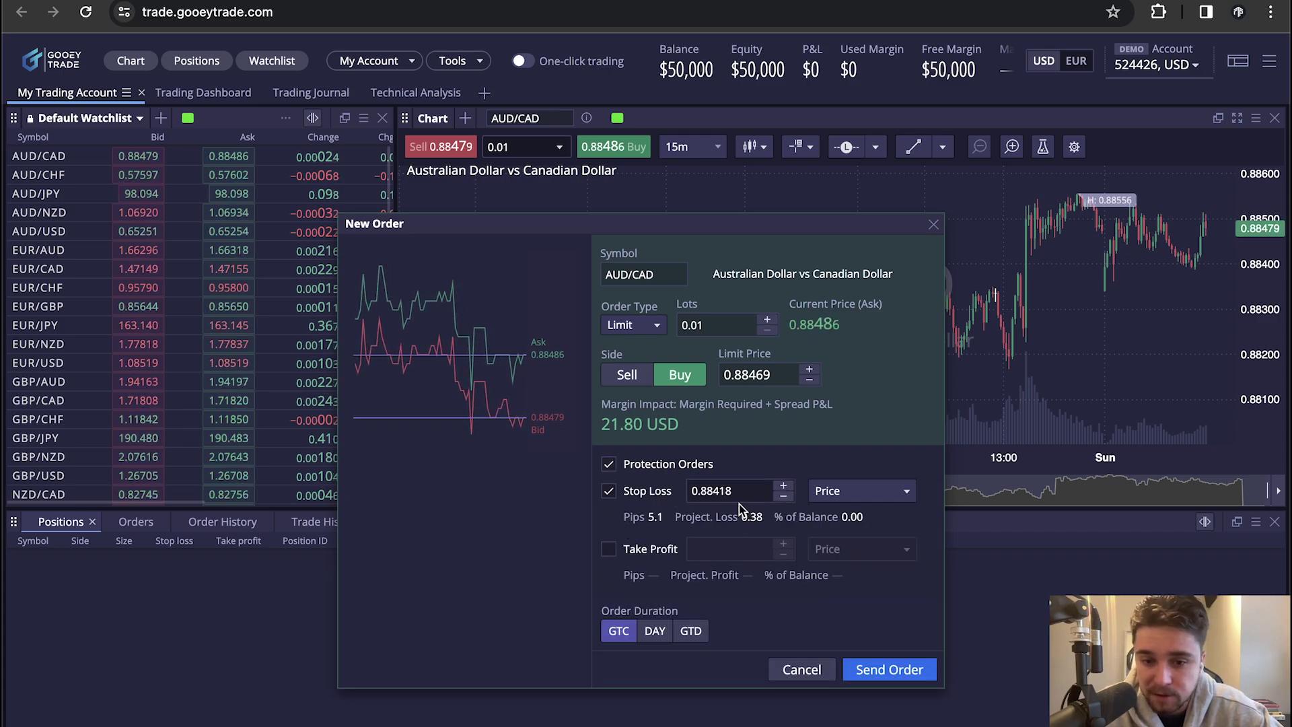
left_click_drag(734, 492, 686, 493)
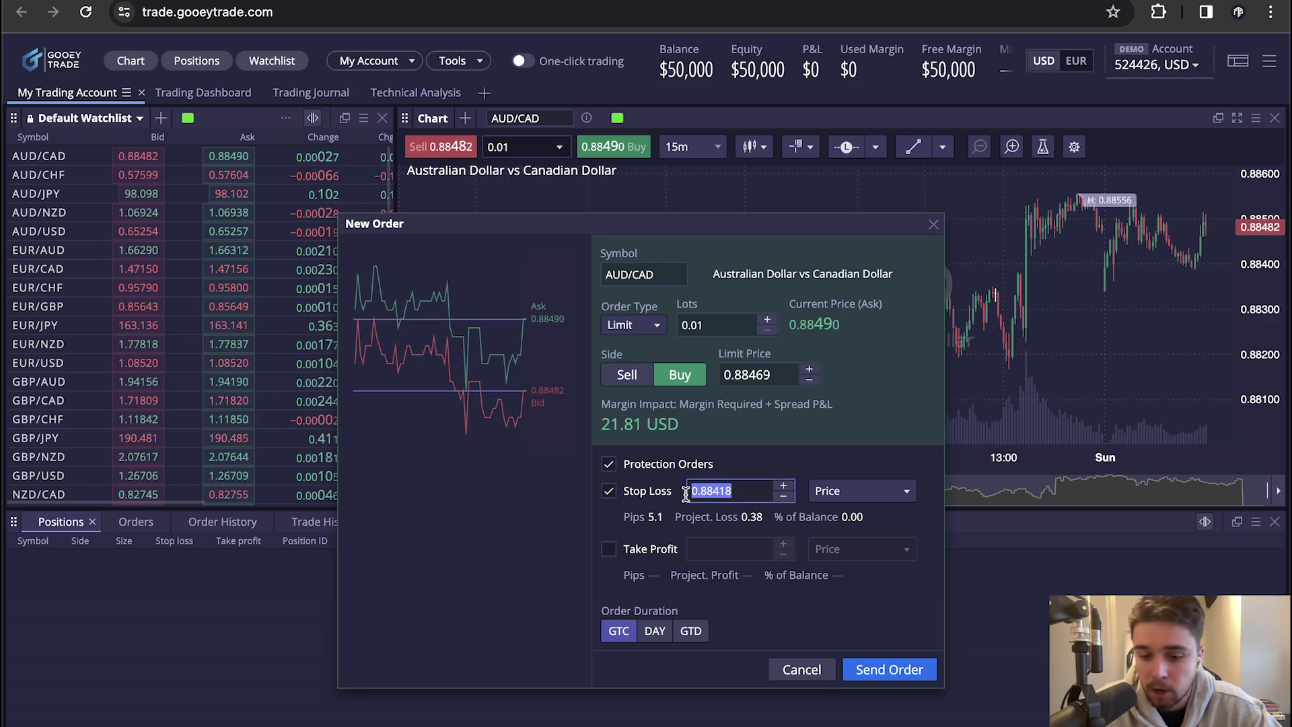
type("0.88")
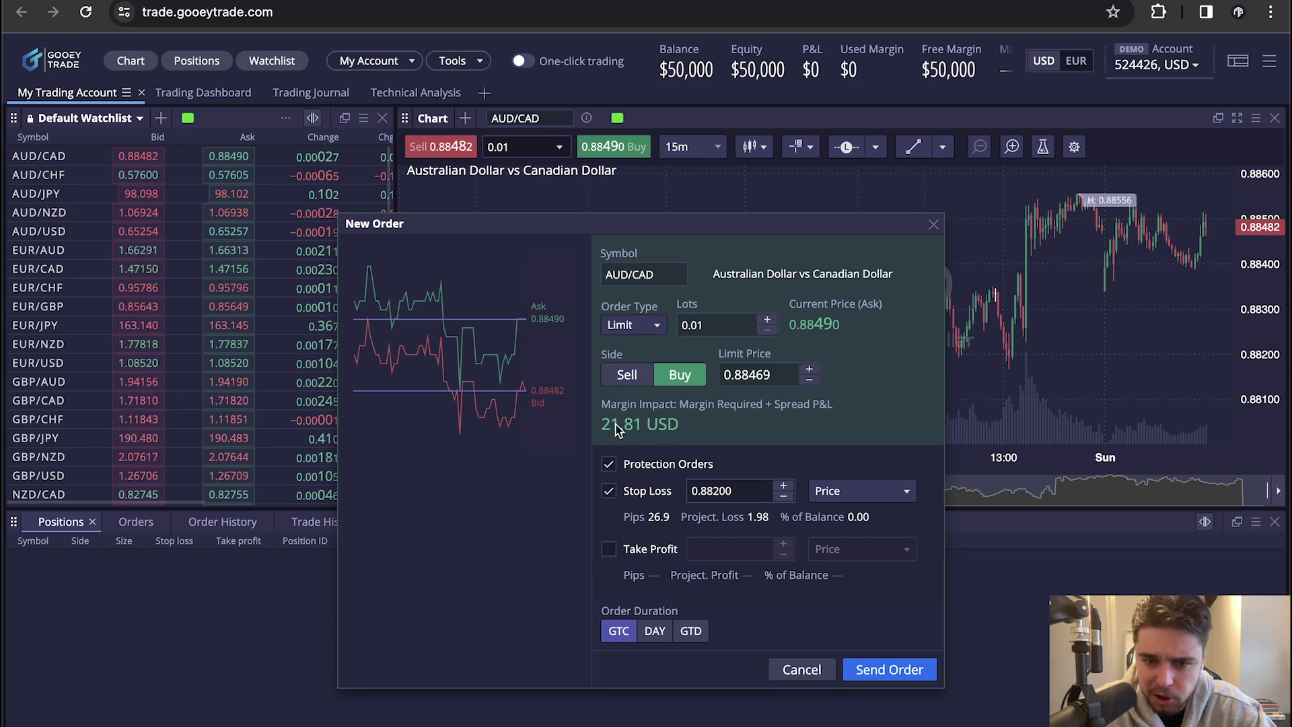
left_click(766, 317)
left_click(766, 316)
left_click(766, 318)
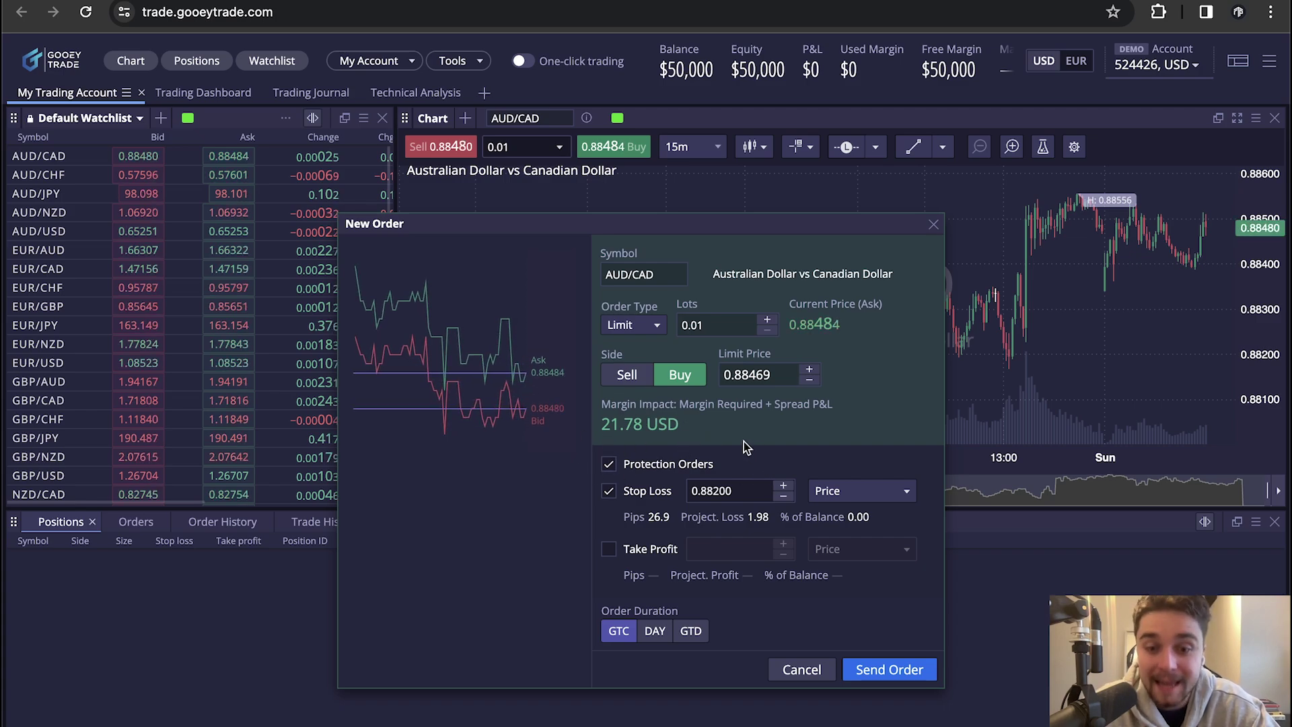
Add a 0.88600 take profit and change the order type to Market
left_click(632, 550)
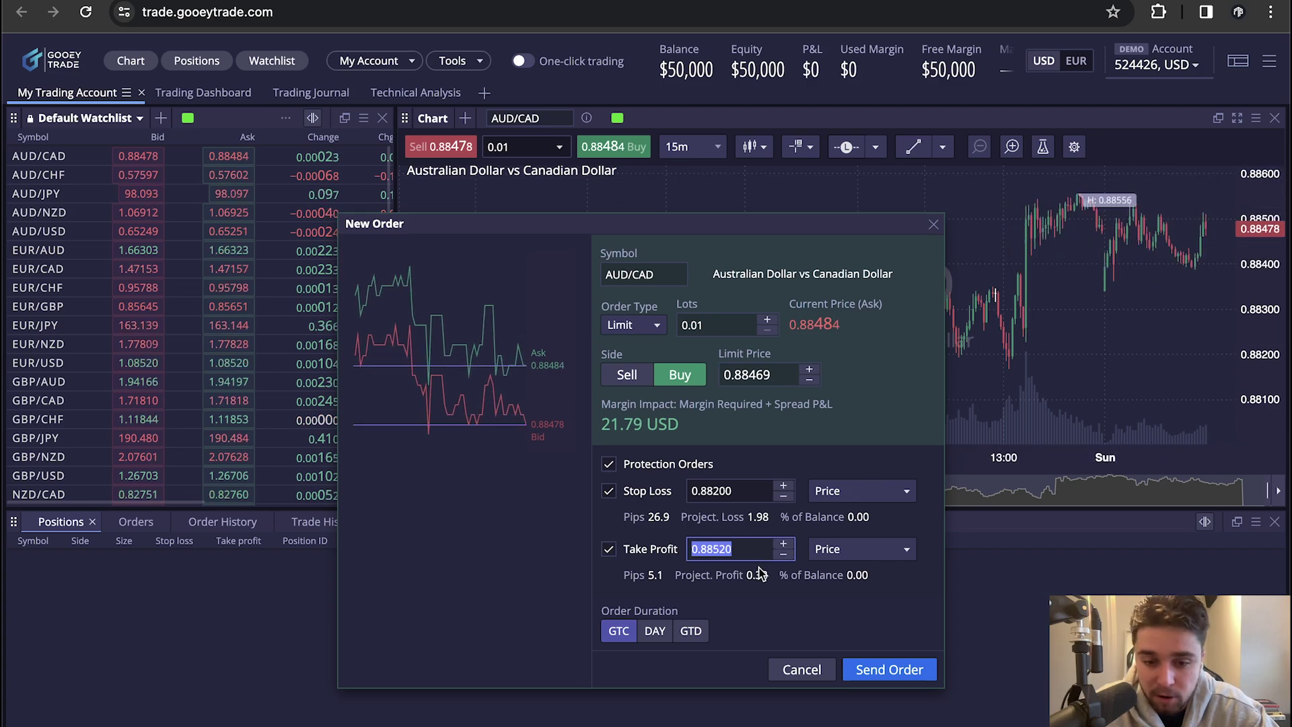
type("0.88")
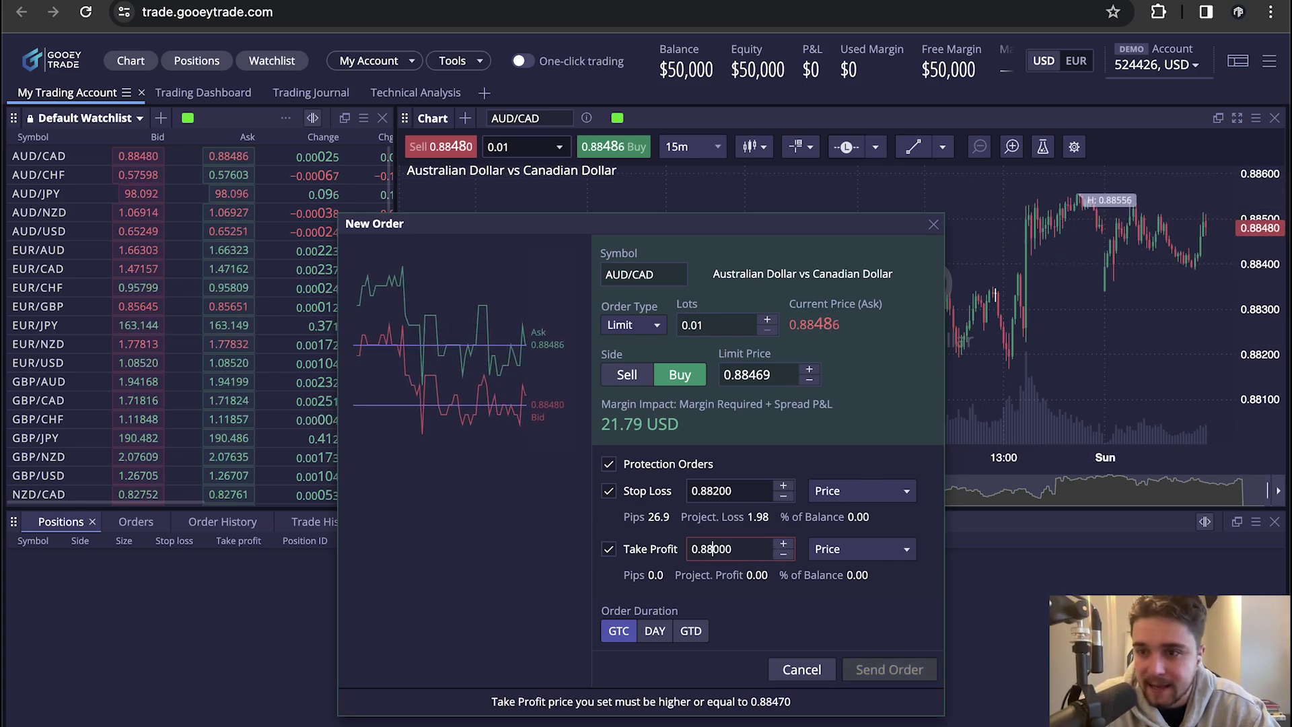
type("6")
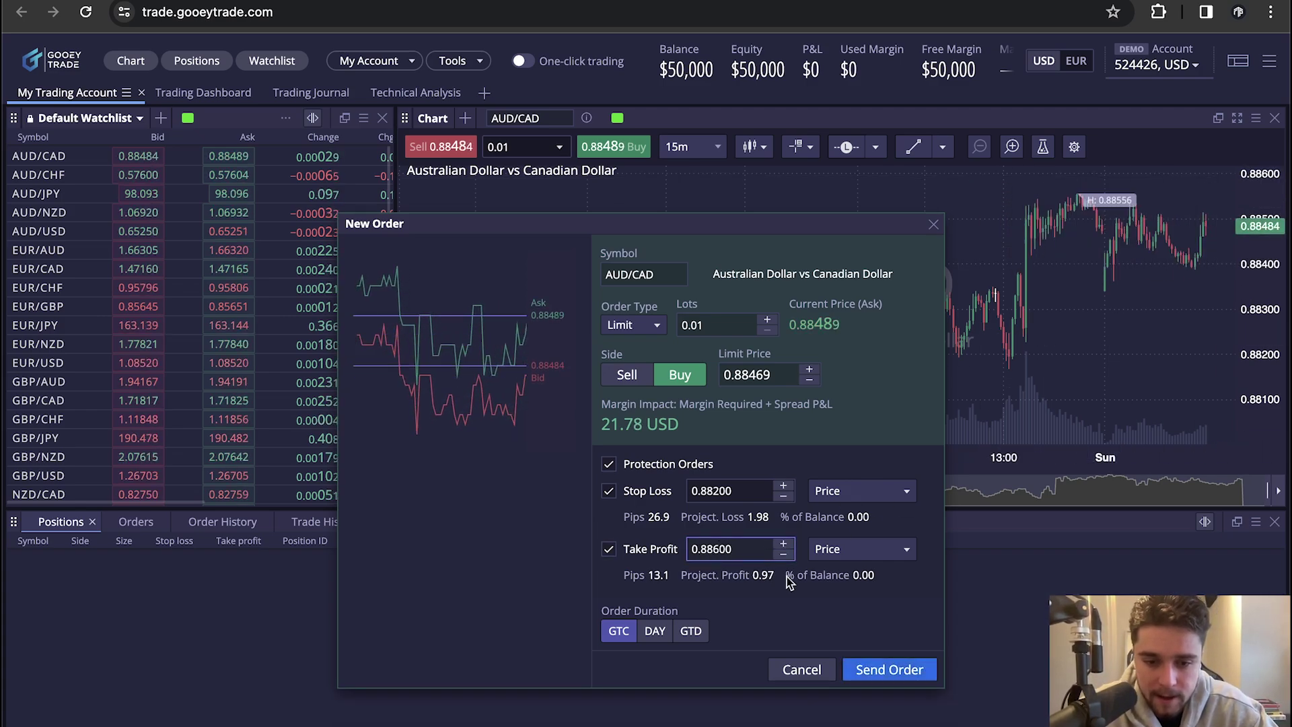
left_click(791, 612)
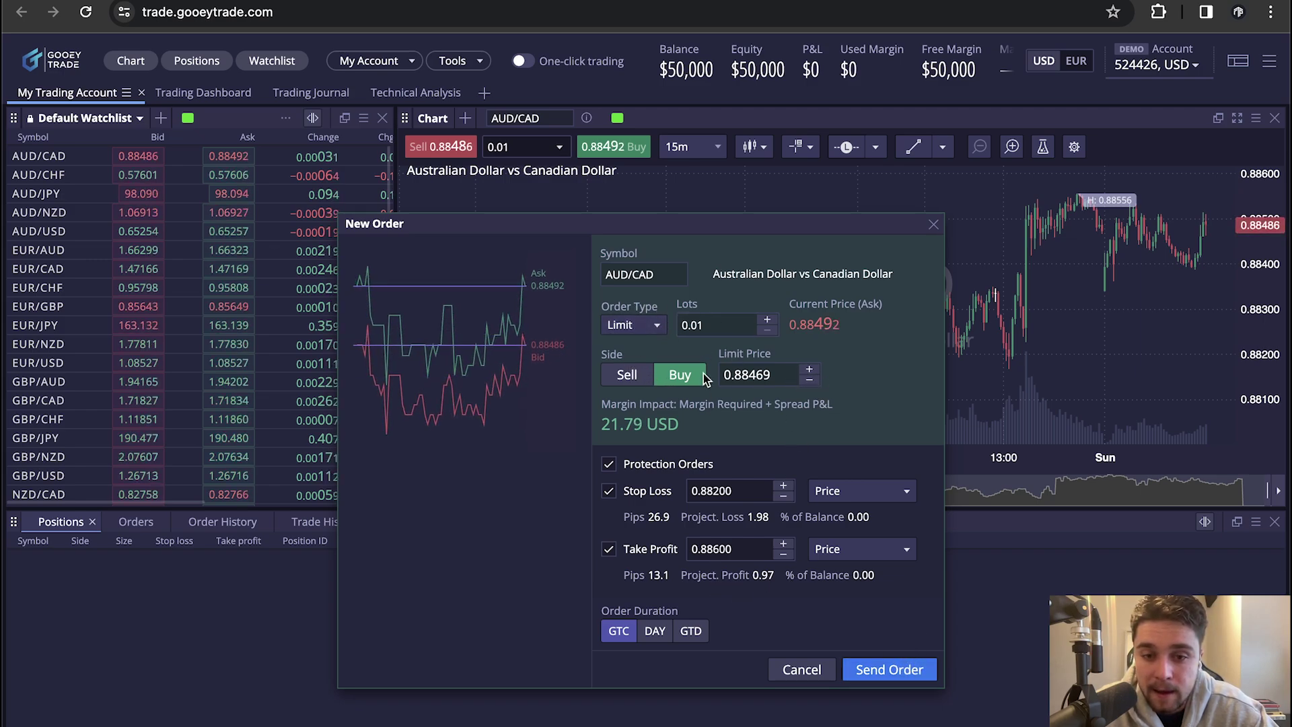
left_click(656, 325)
left_click(622, 345)
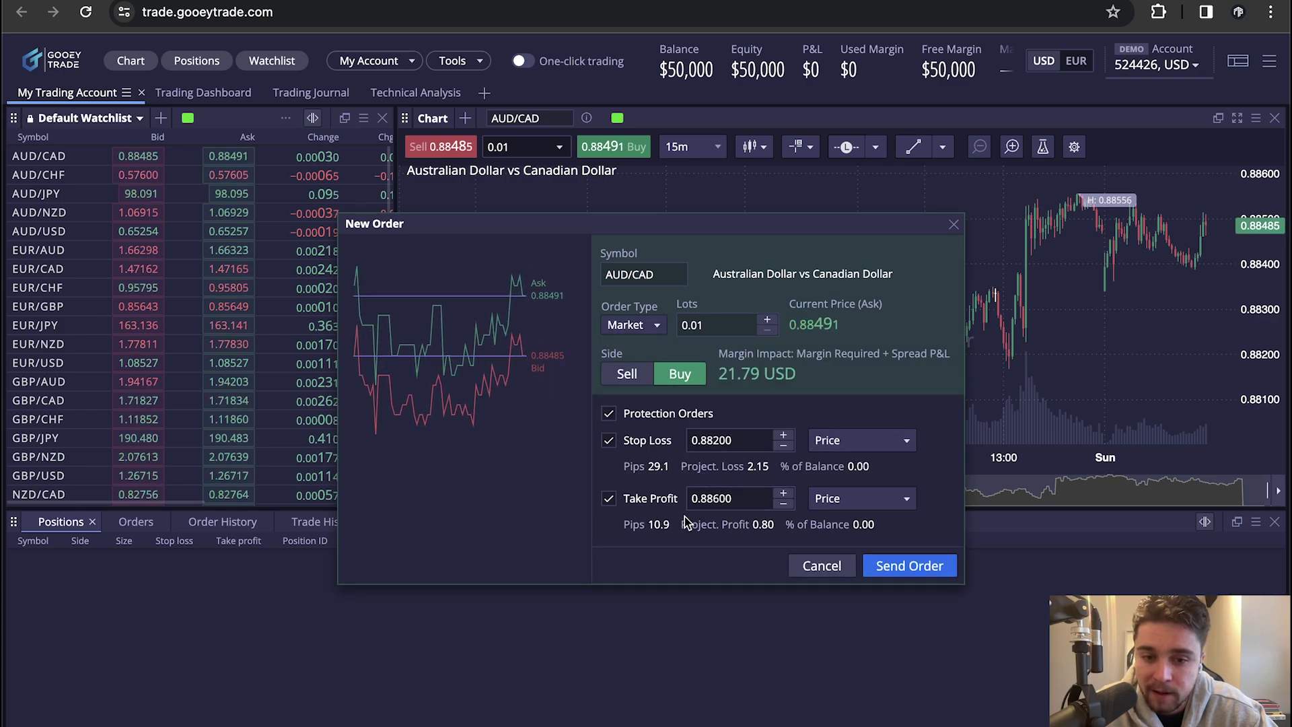
Send the 0.01-lot AUD/CAD market buy order
left_click(900, 567)
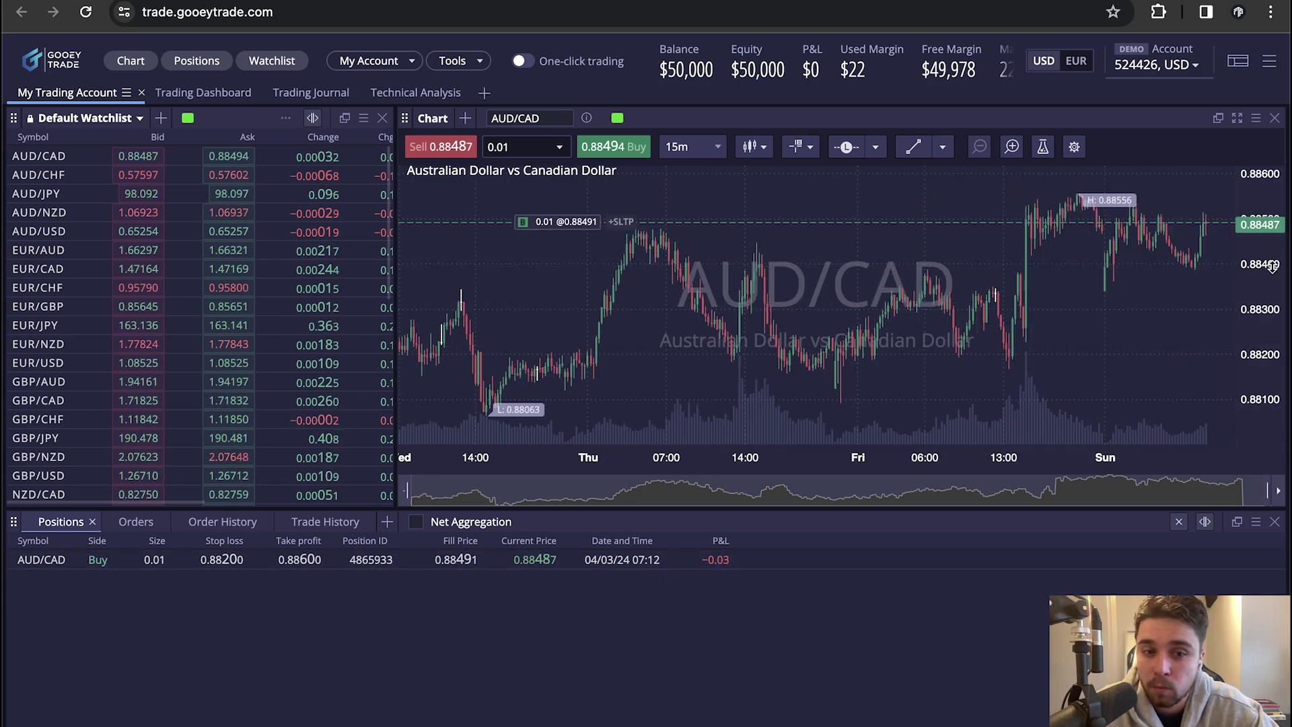
left_click_drag(1273, 264, 1270, 303)
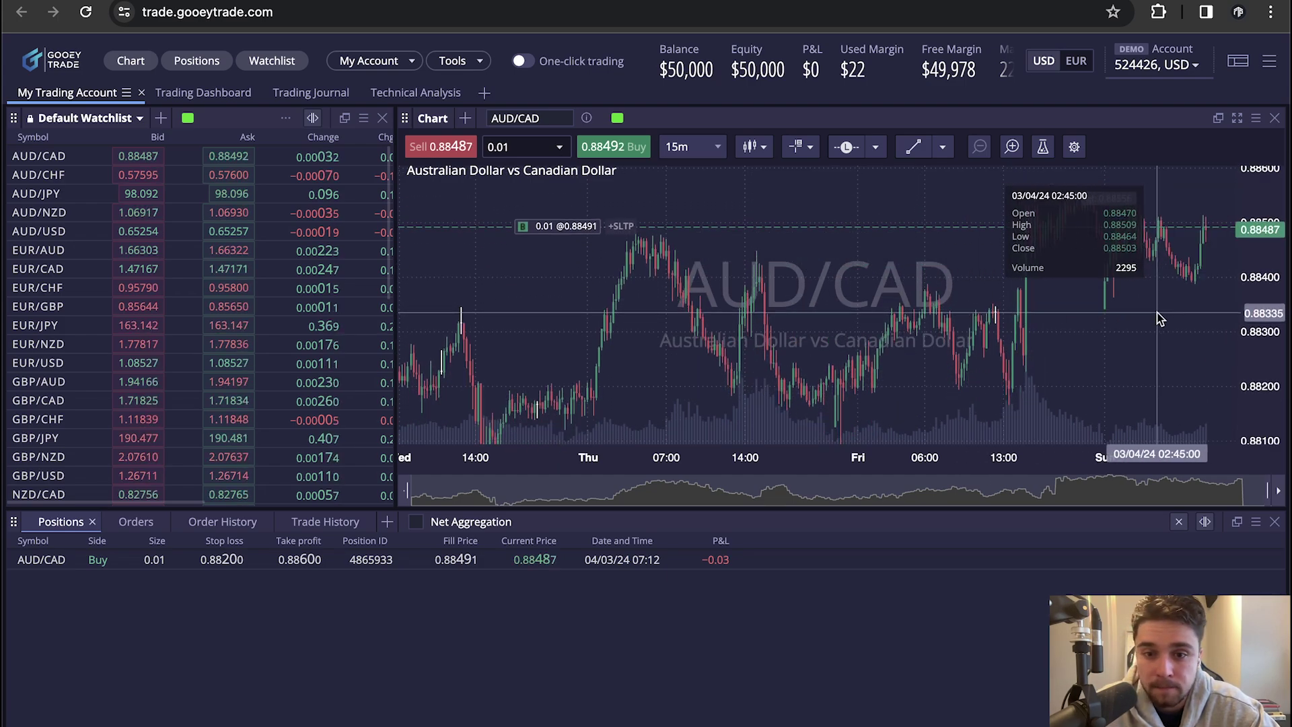
scroll(1157, 315, "up", 2)
scroll(1157, 316, "down", 1)
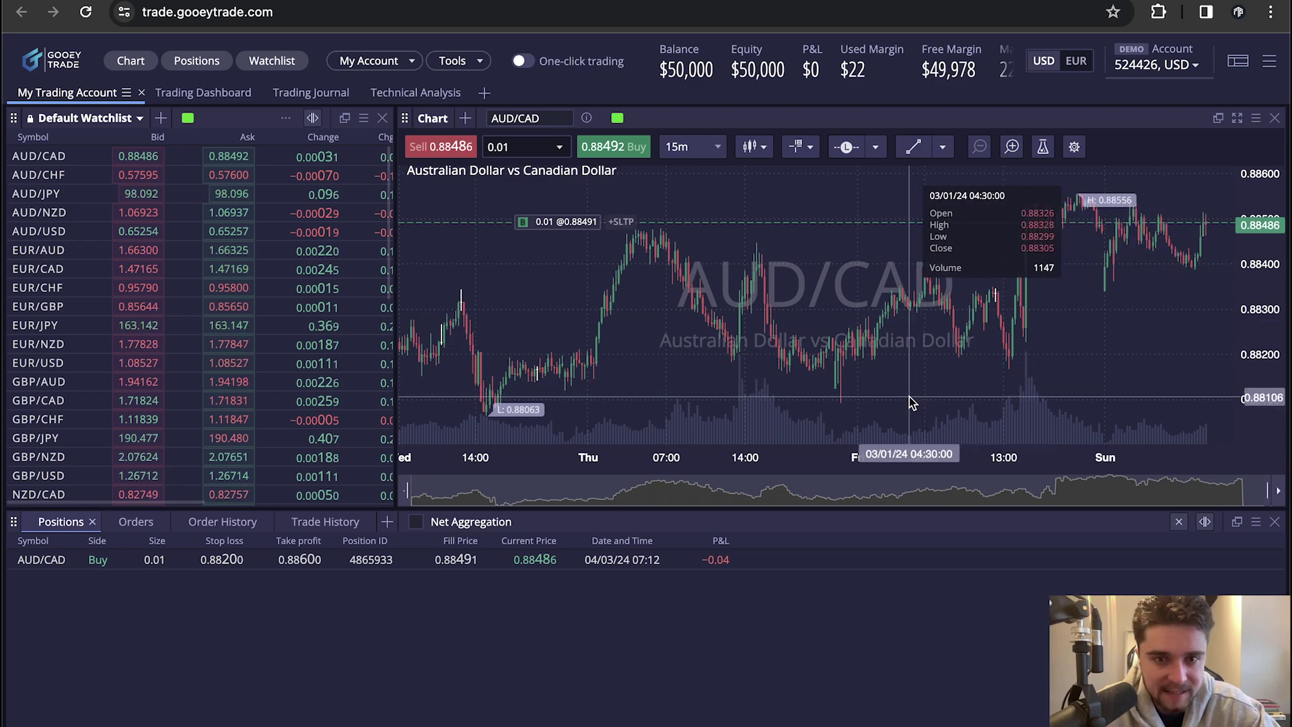
Close the full 0.01-lot AUD/CAD position at market
mouse_move(574, 570)
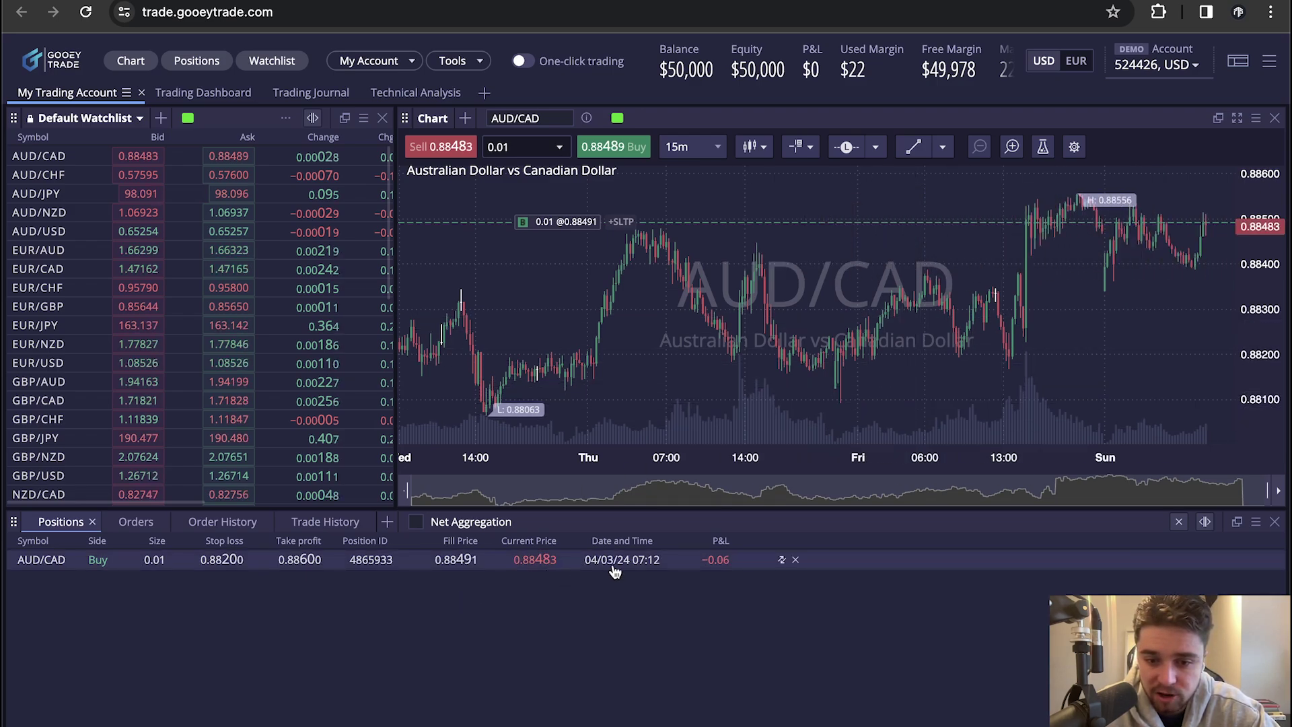
left_click(795, 561)
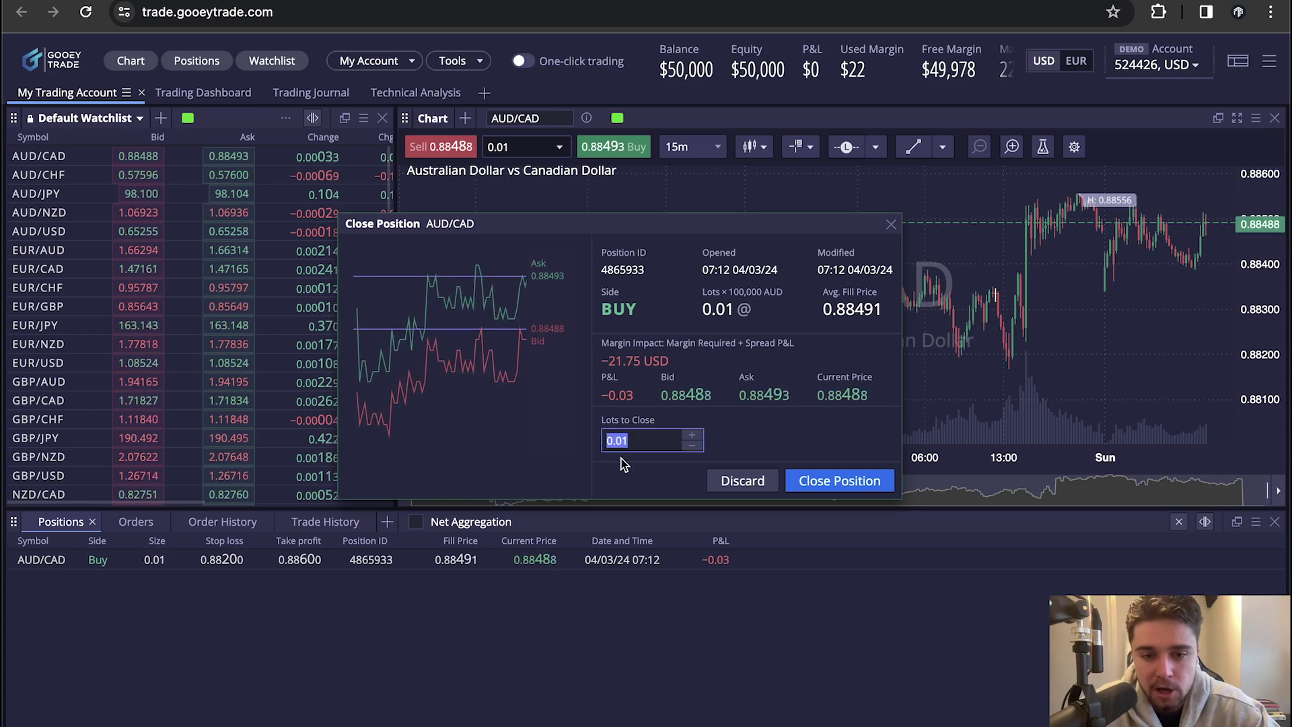
left_click(740, 445)
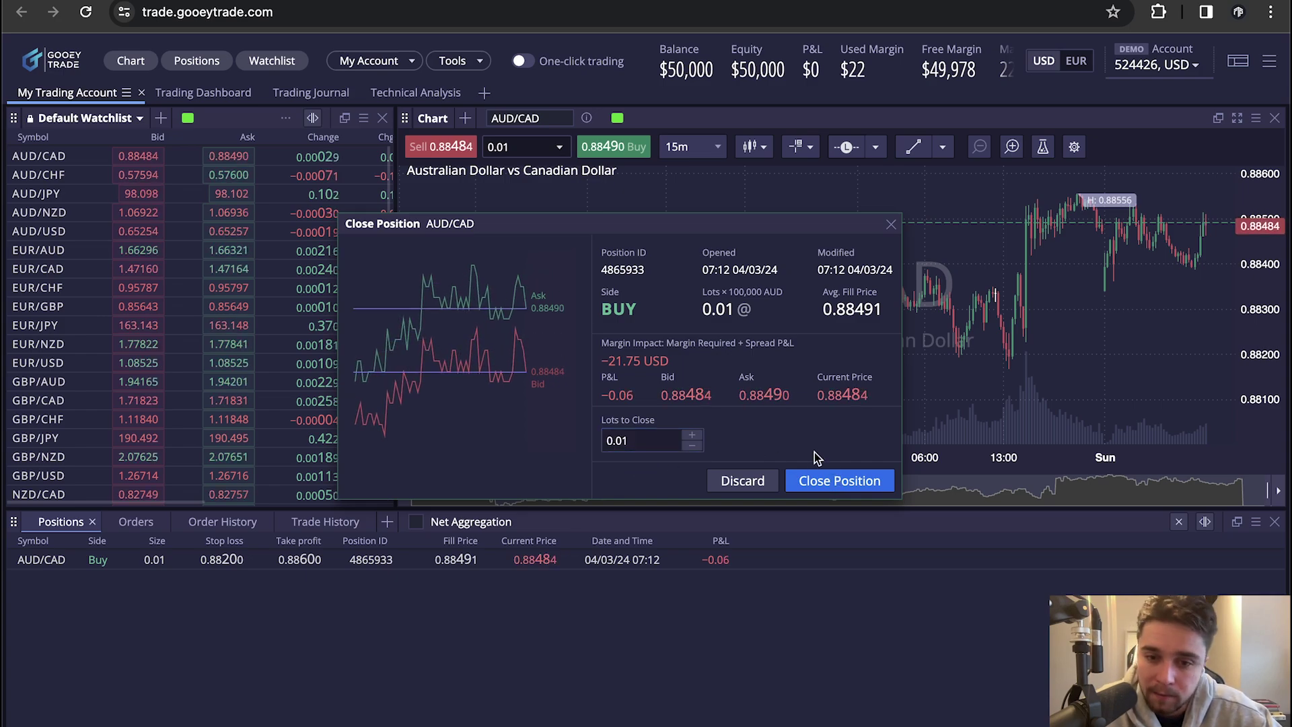
left_click(854, 486)
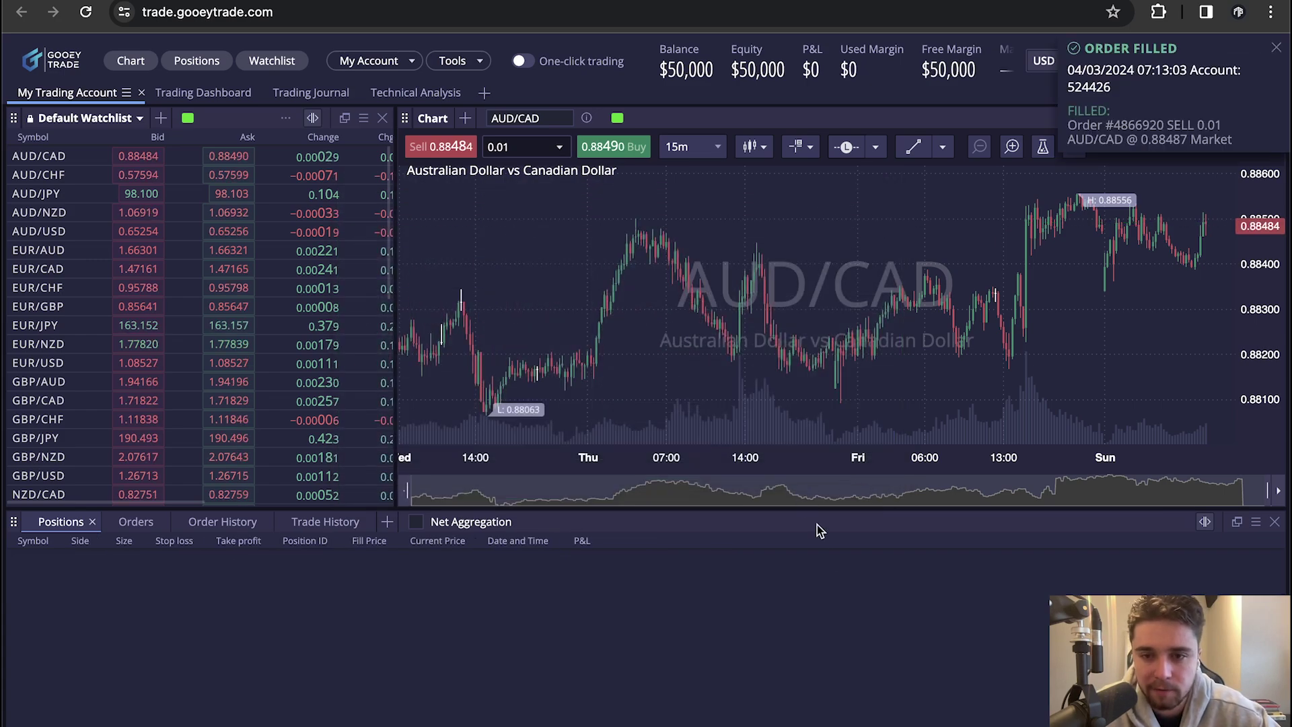
Send a 1.00-lot AUD/CAD market buy with stop loss 0.88442 and take profit 0.88542
right_click(1062, 297)
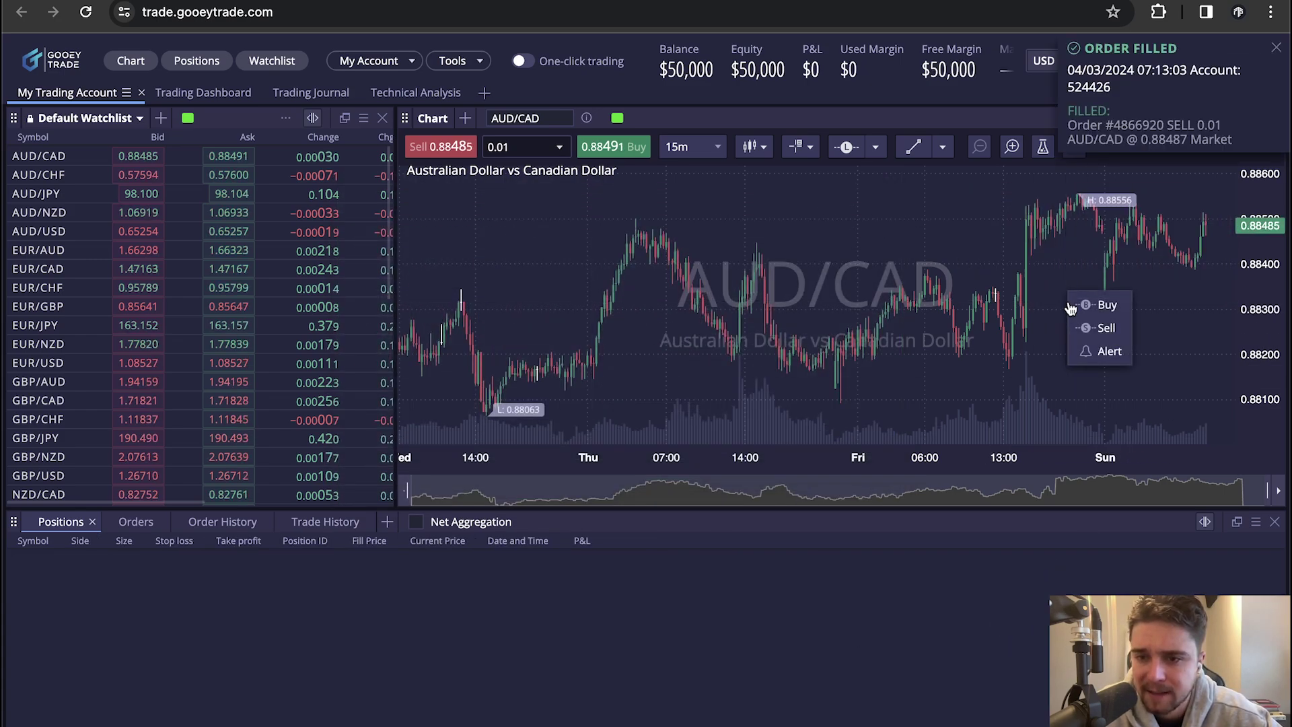
left_click(1090, 300)
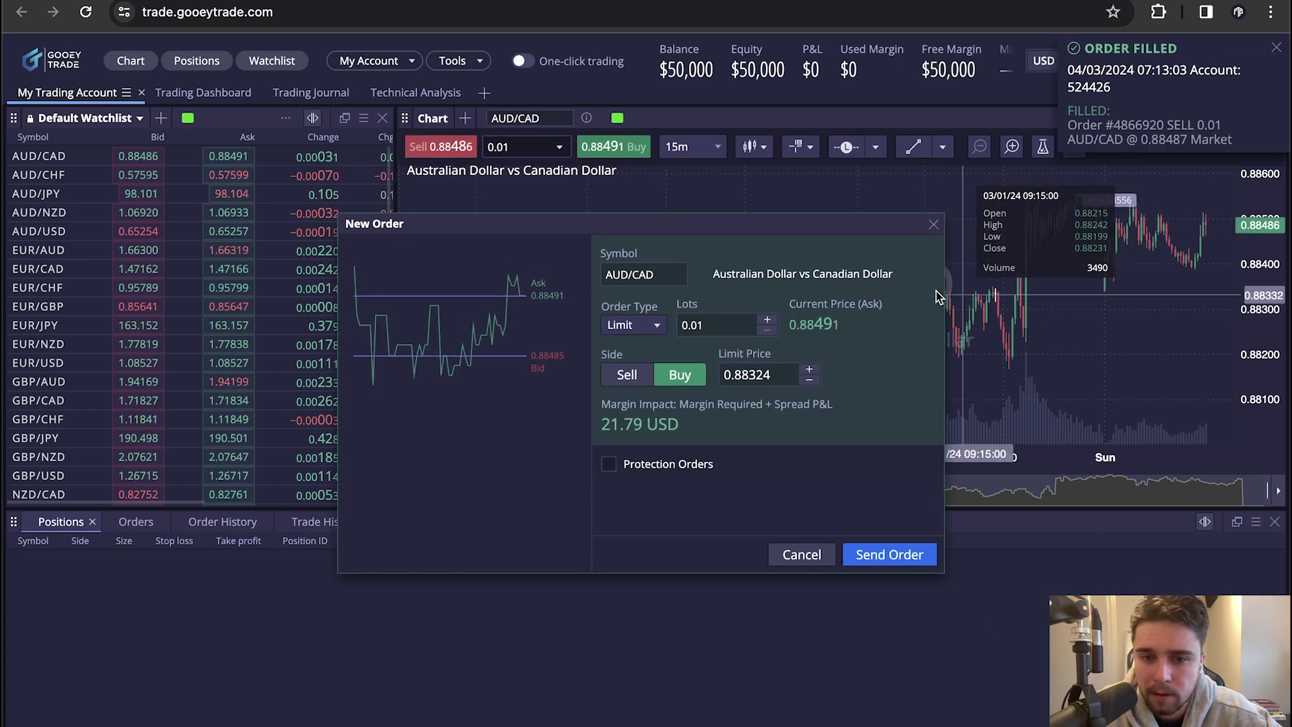
left_click(632, 325)
left_click(626, 347)
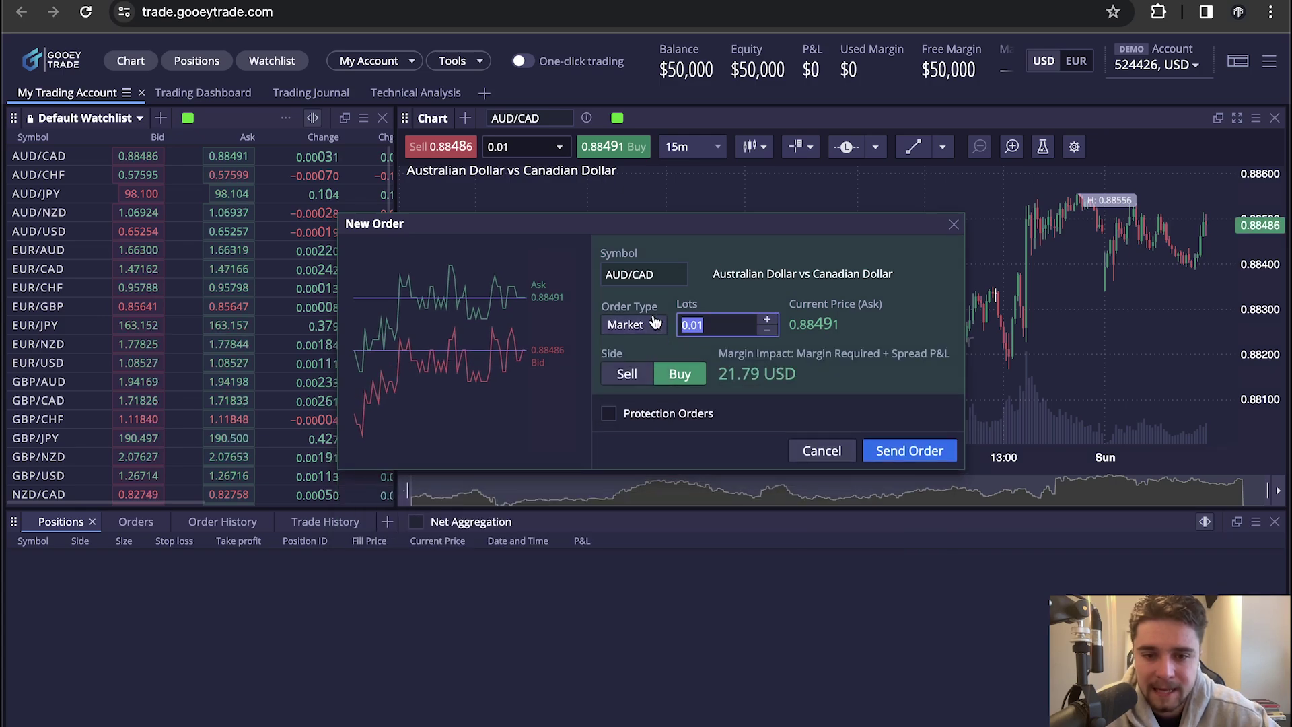
type("1.00")
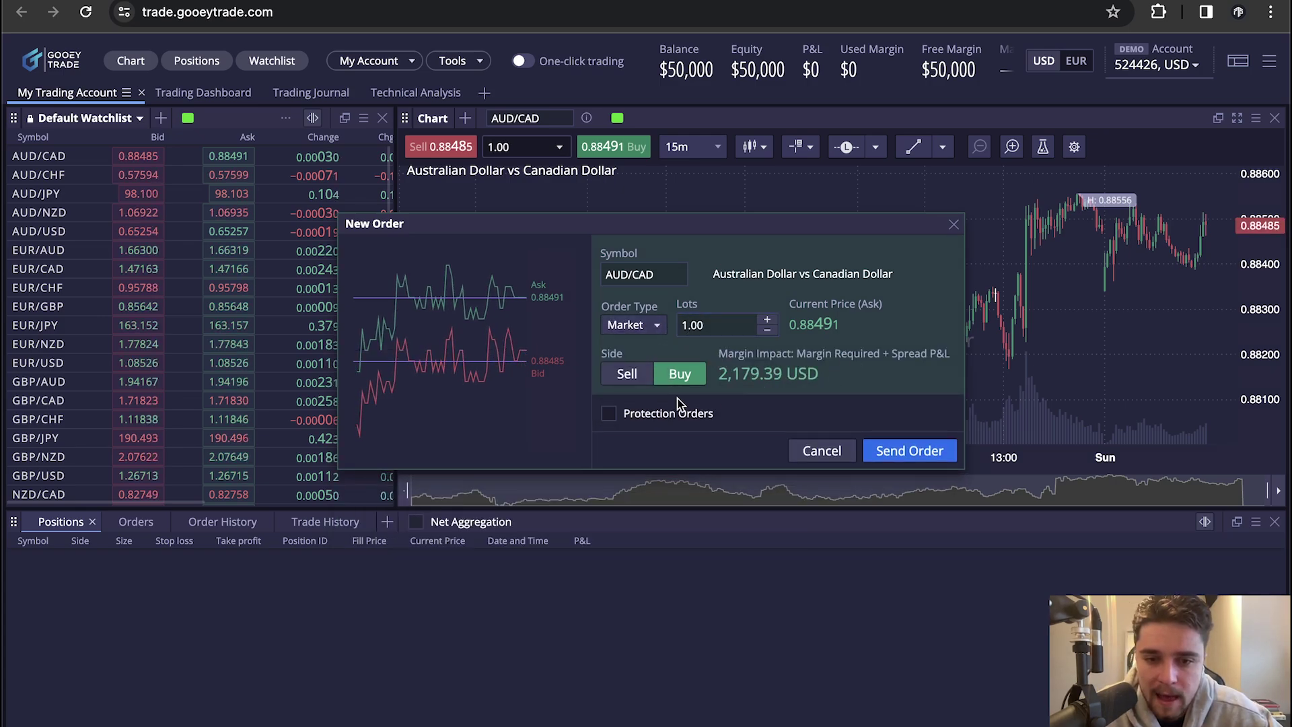
left_click(690, 414)
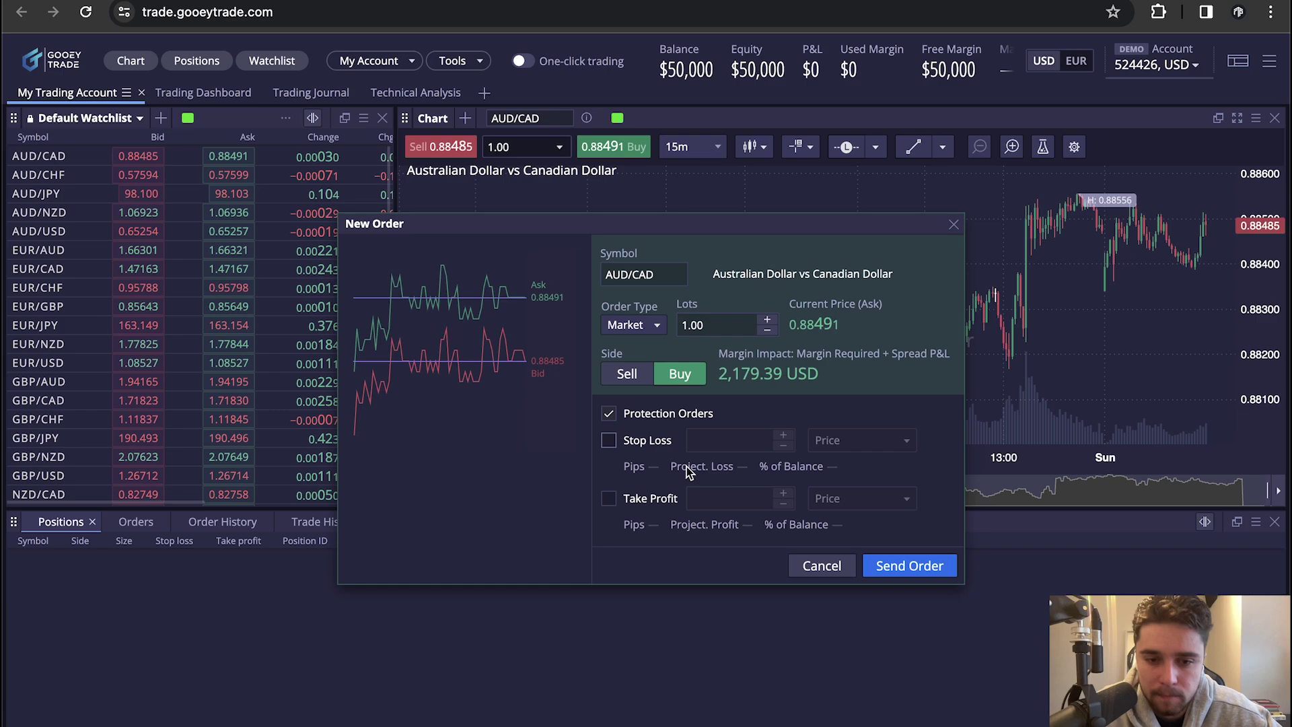
left_click(608, 441)
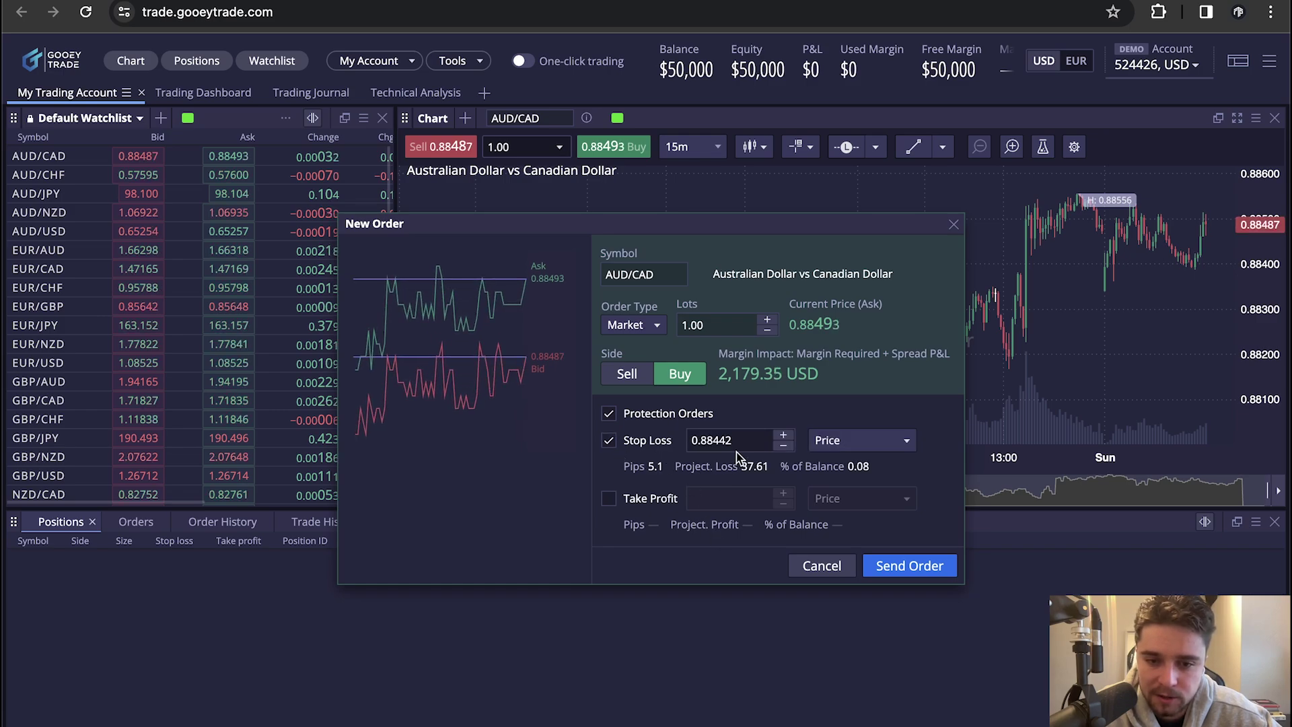
left_click(608, 497)
left_click(895, 565)
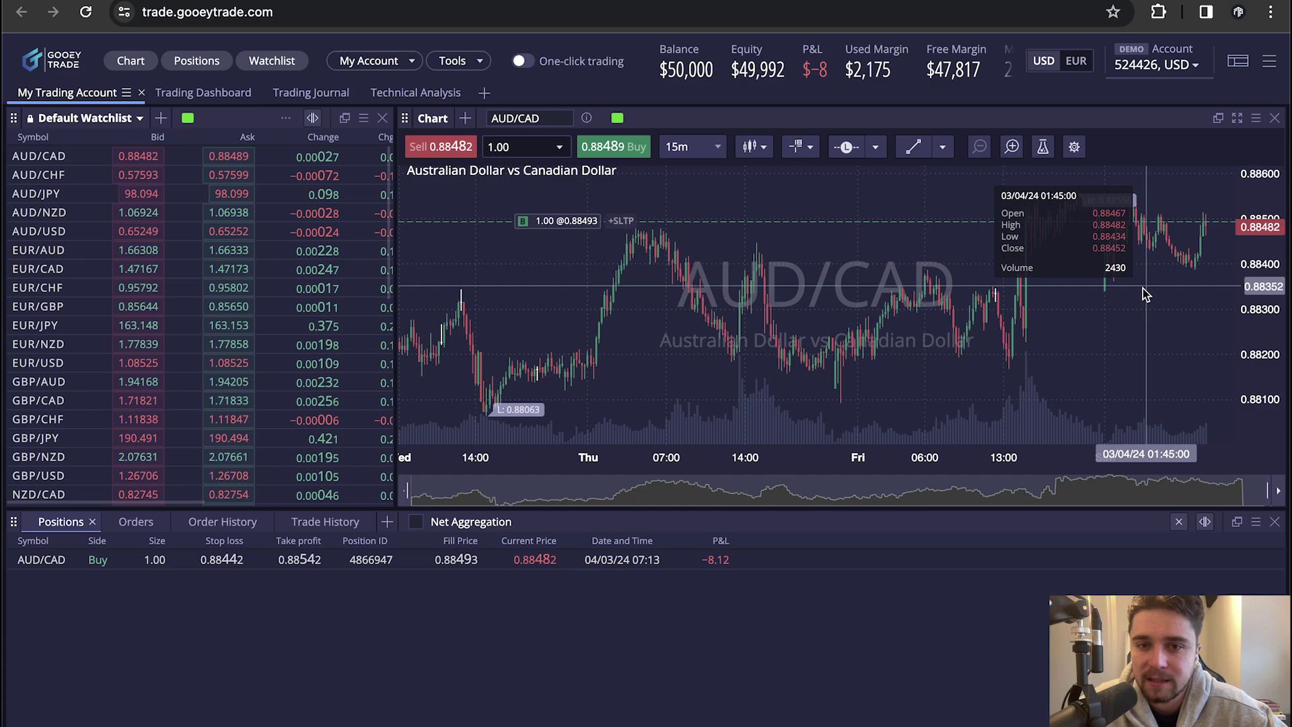
Close 0.50 lot of the 1.00-lot AUD/CAD position
mouse_move(771, 568)
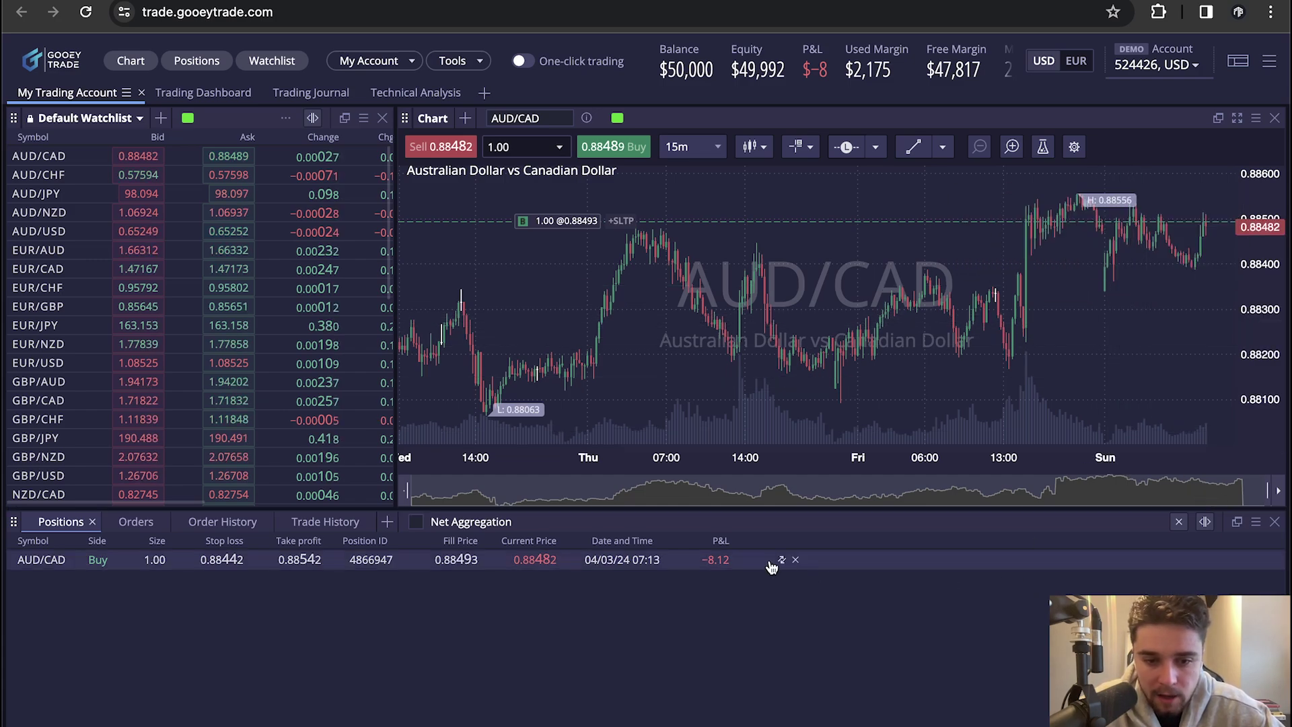
left_click(795, 564)
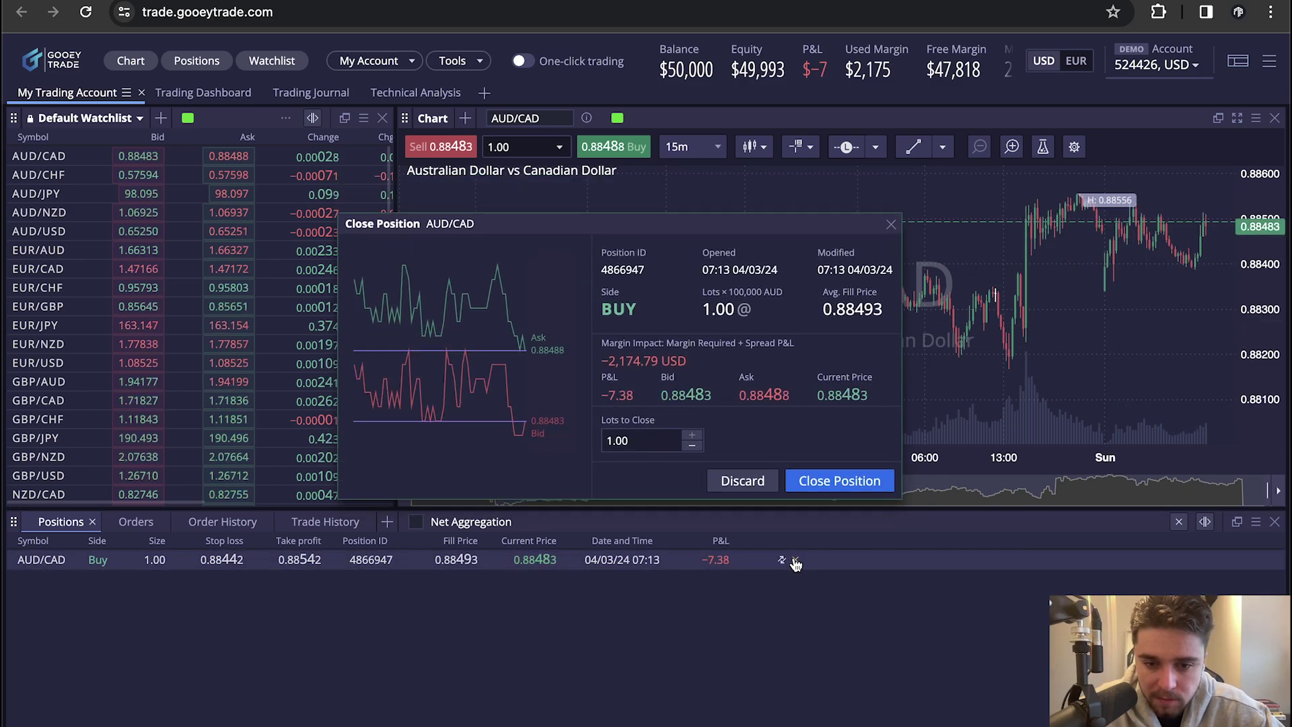
left_click(636, 443)
left_click(638, 444)
left_click_drag(637, 445, 615, 442)
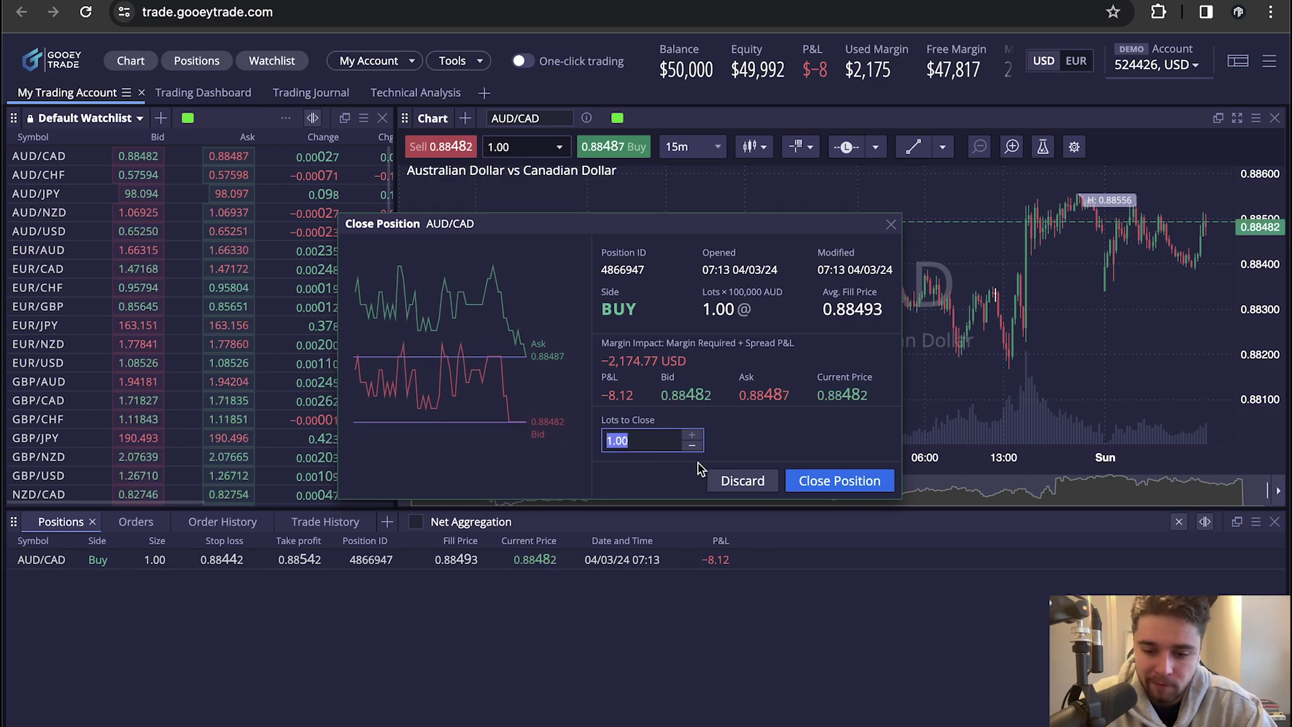
type("0.50")
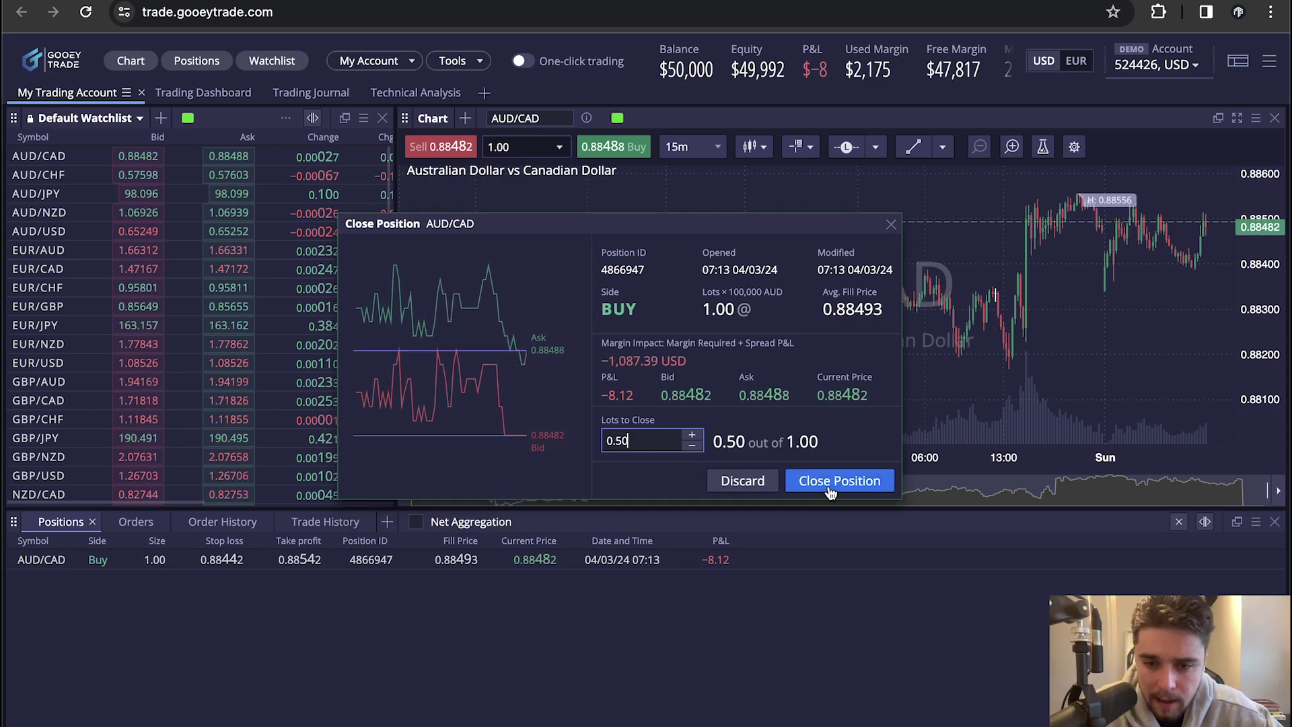
left_click(829, 484)
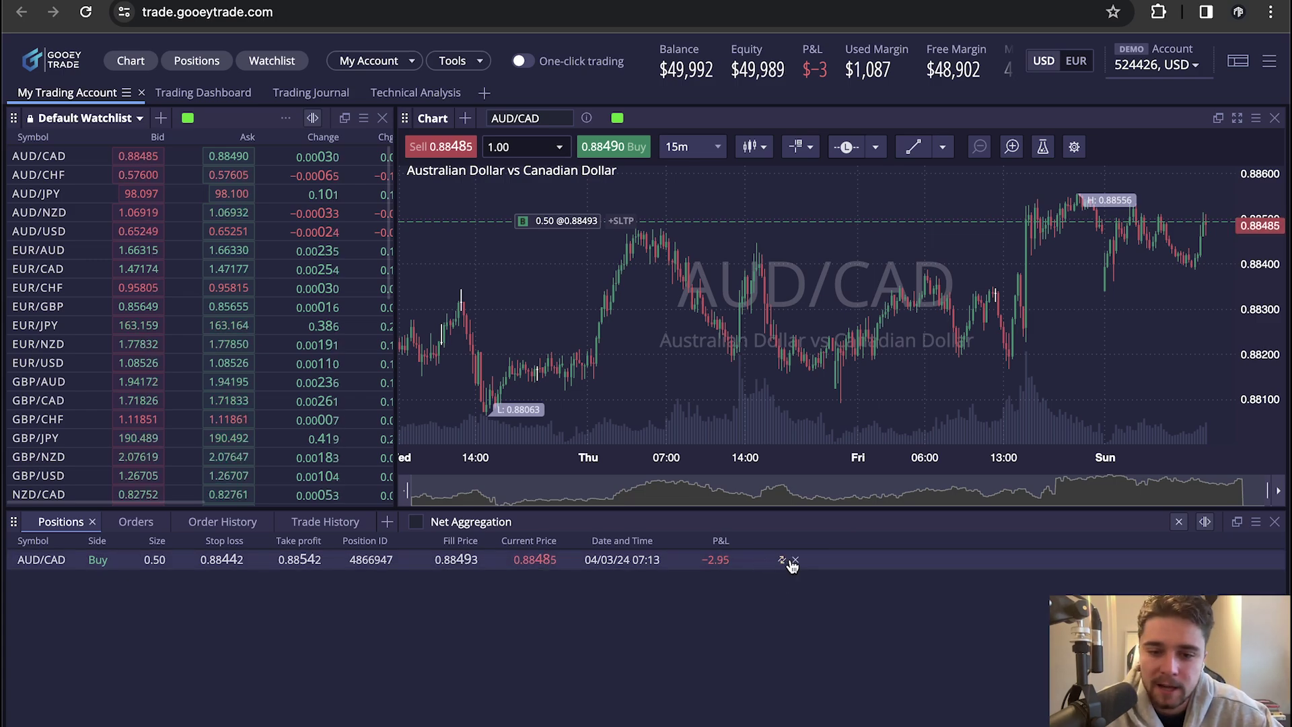
Close the remaining 0.50 lot and dismiss the order-filled notification
left_click(794, 560)
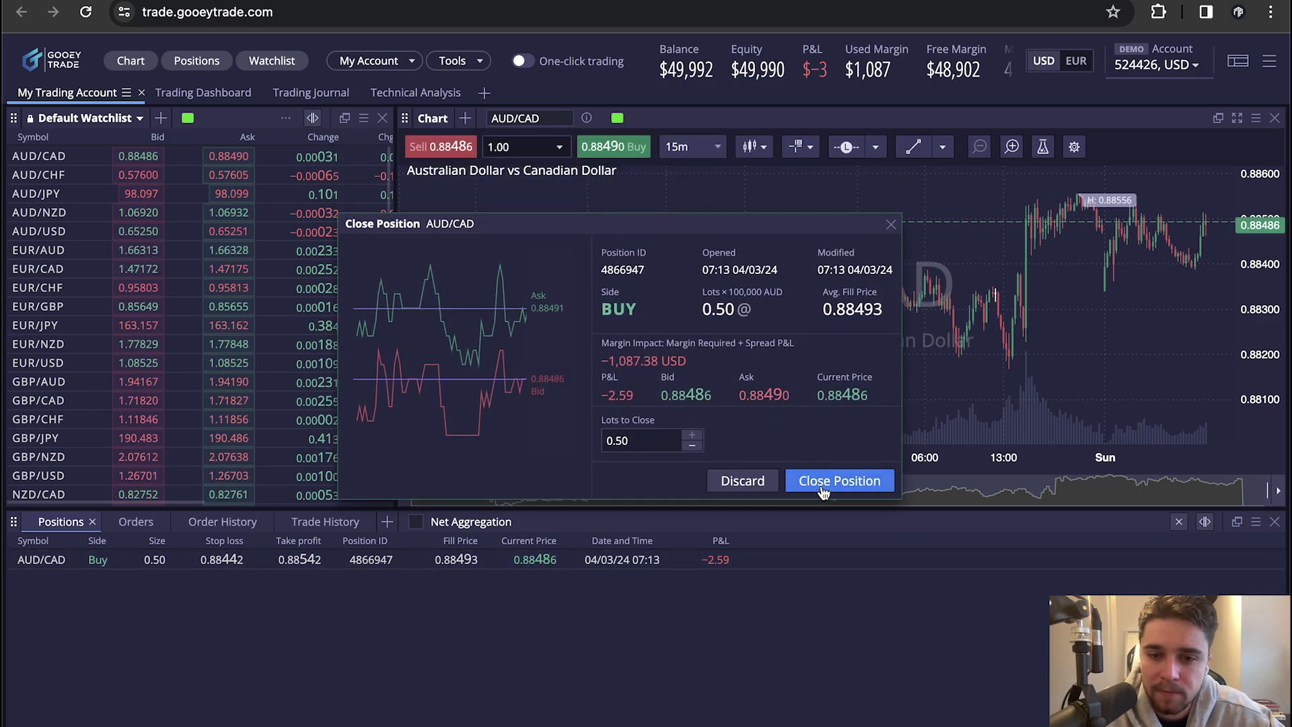
left_click(822, 492)
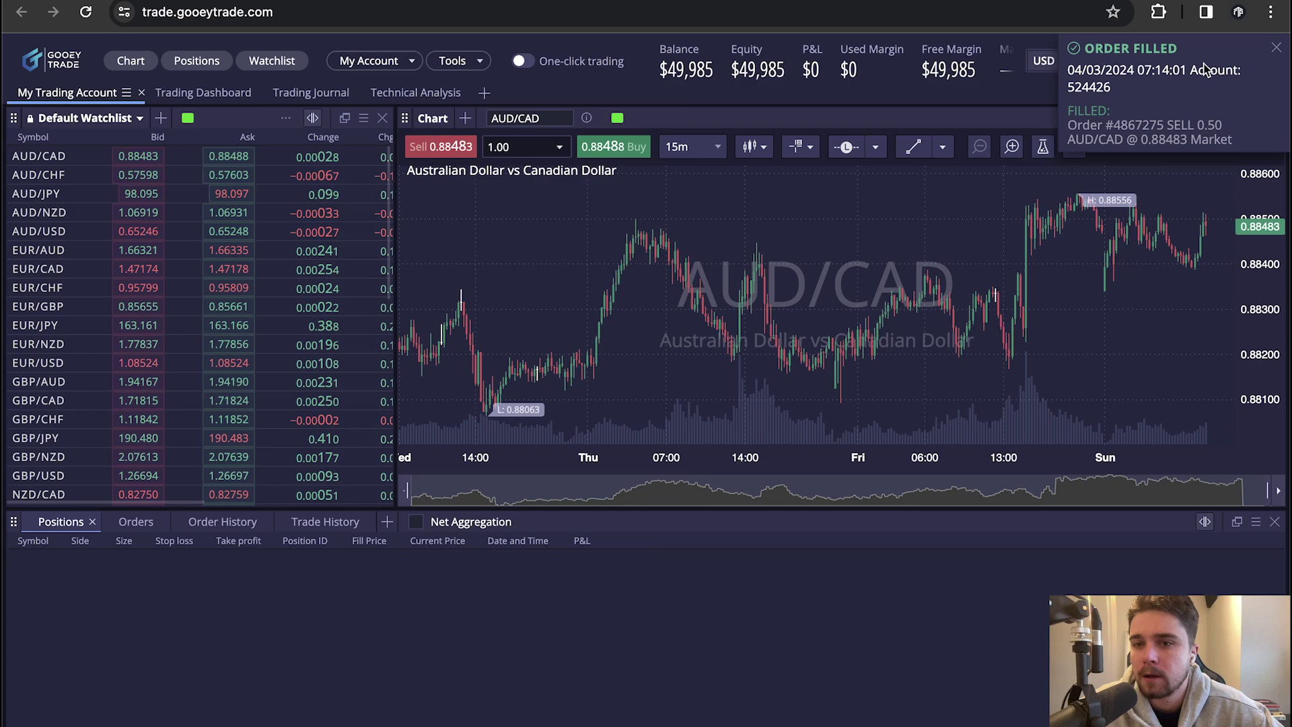
left_click(1276, 48)
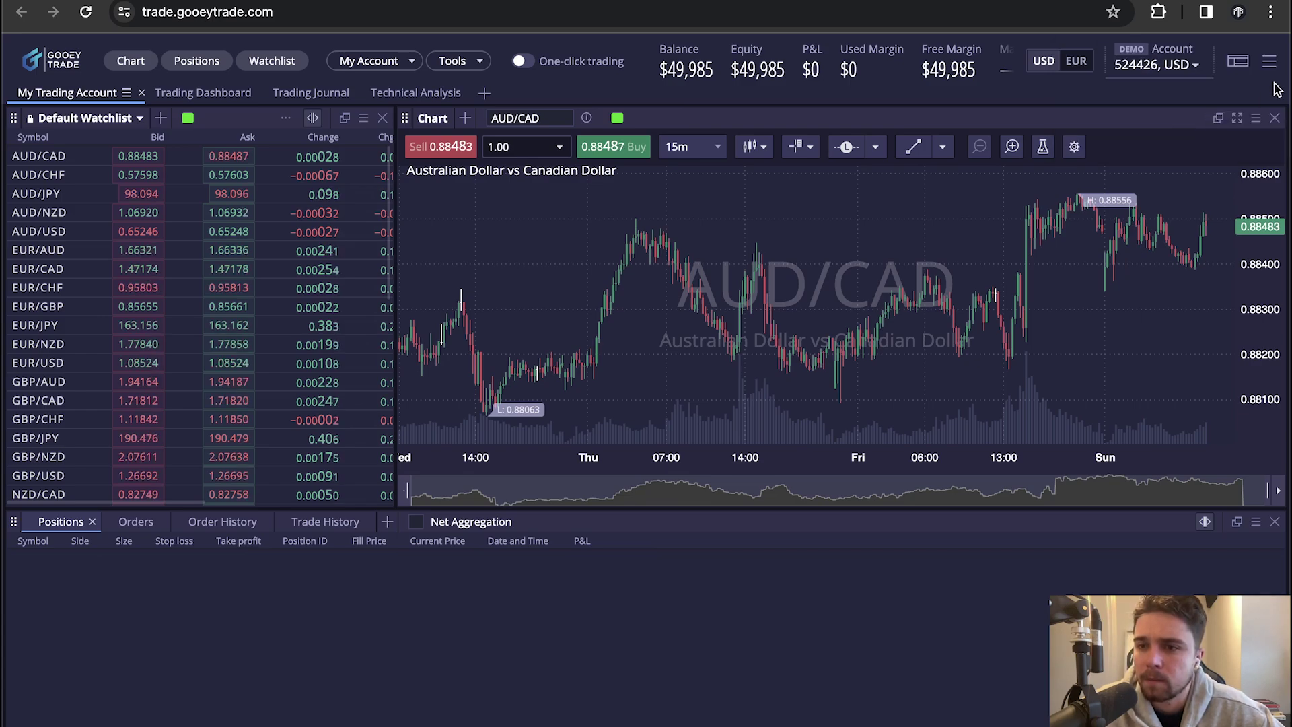
Switch DXtrade to the light theme, then back to the dark theme
left_click(1271, 62)
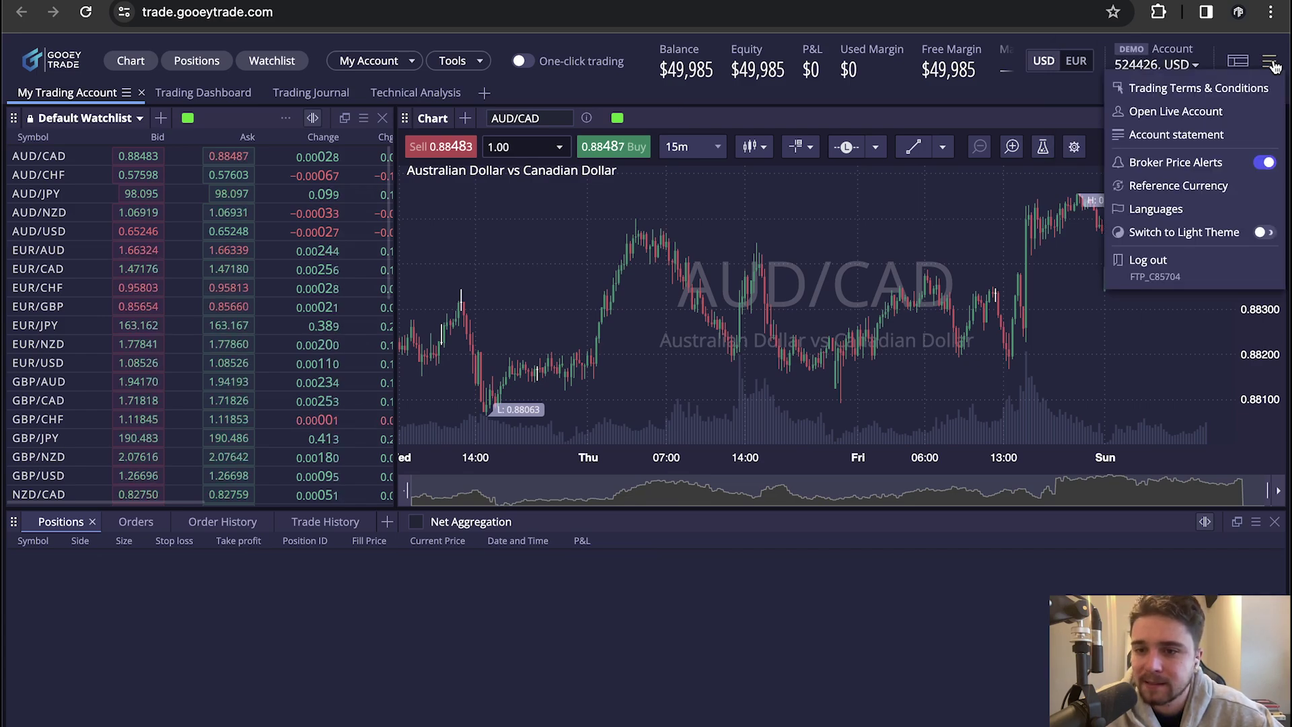
left_click(1260, 232)
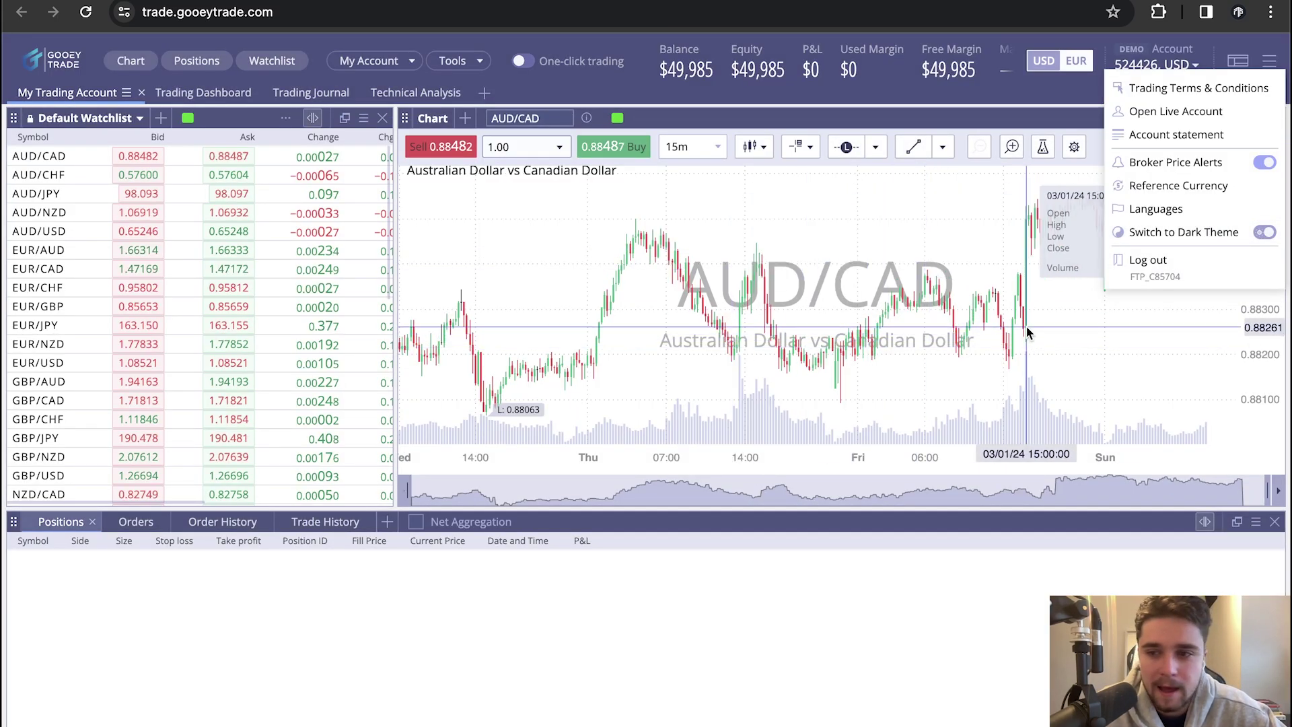
left_click(1263, 234)
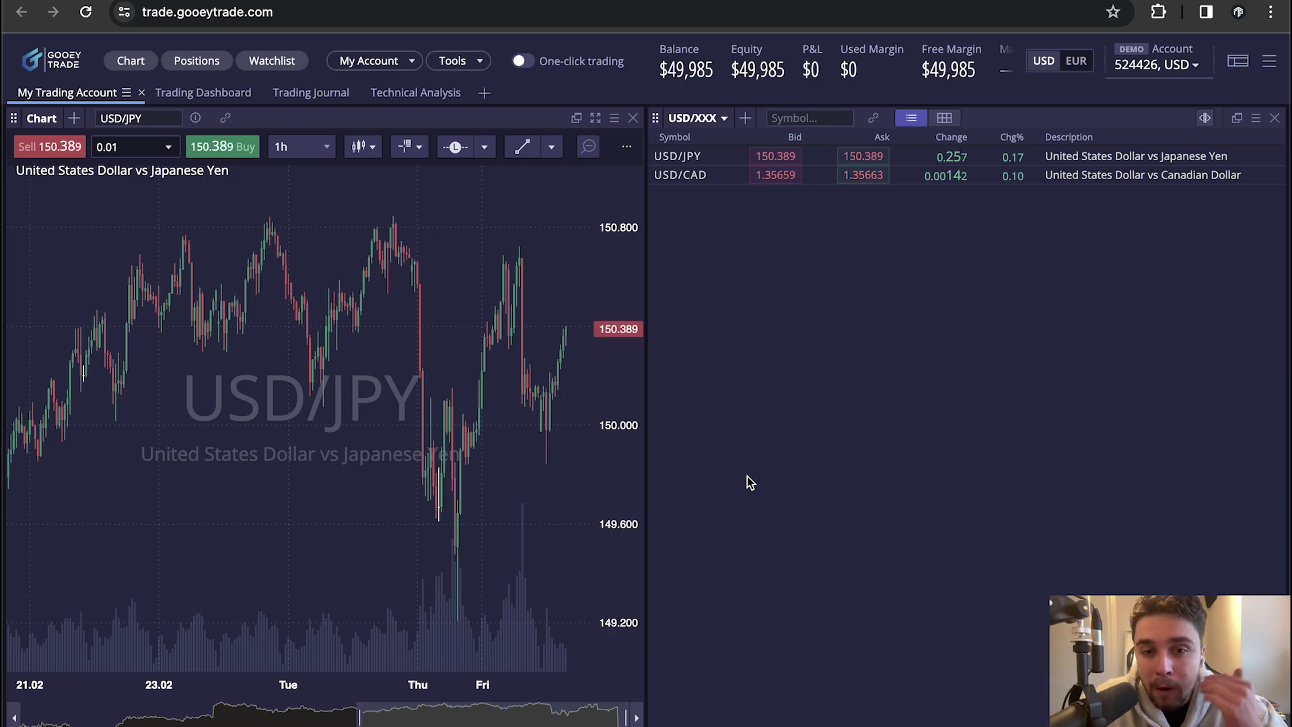
Replace the USD/XXX list with Public lists' Default Watchlist and browse its symbols
left_click(745, 118)
left_click(724, 118)
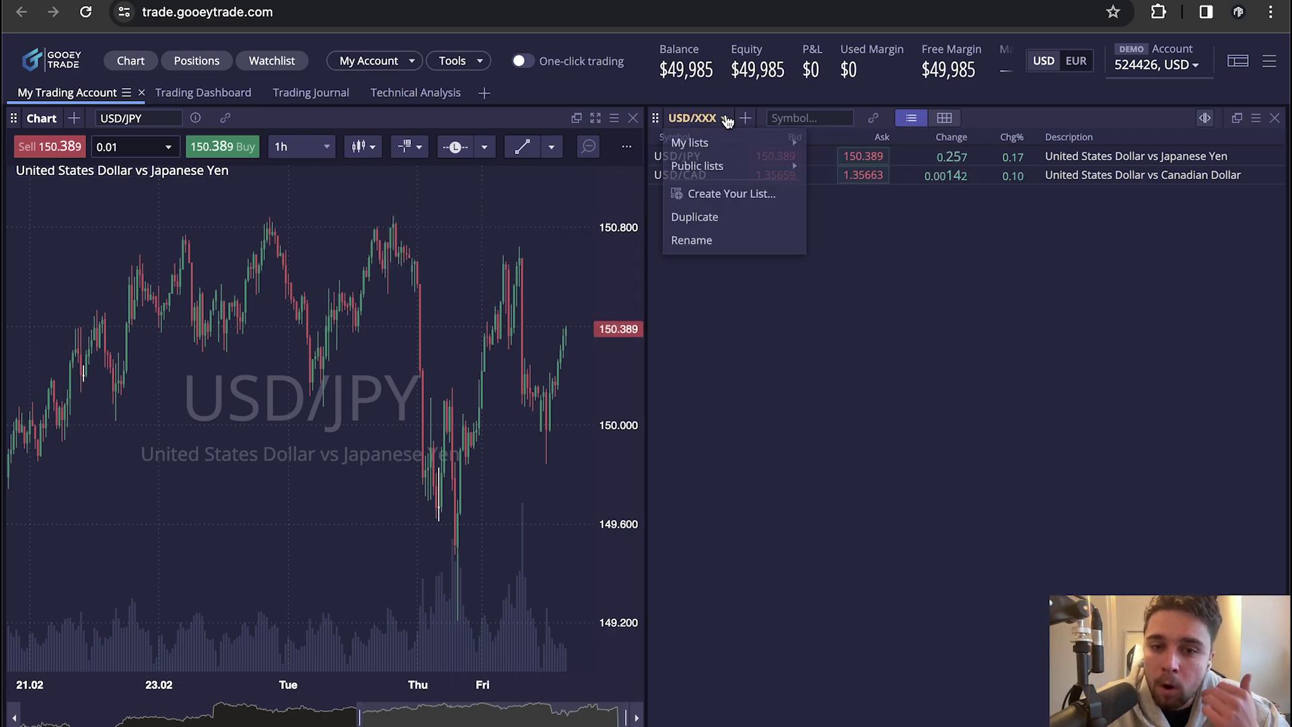
mouse_move(740, 166)
left_click(841, 166)
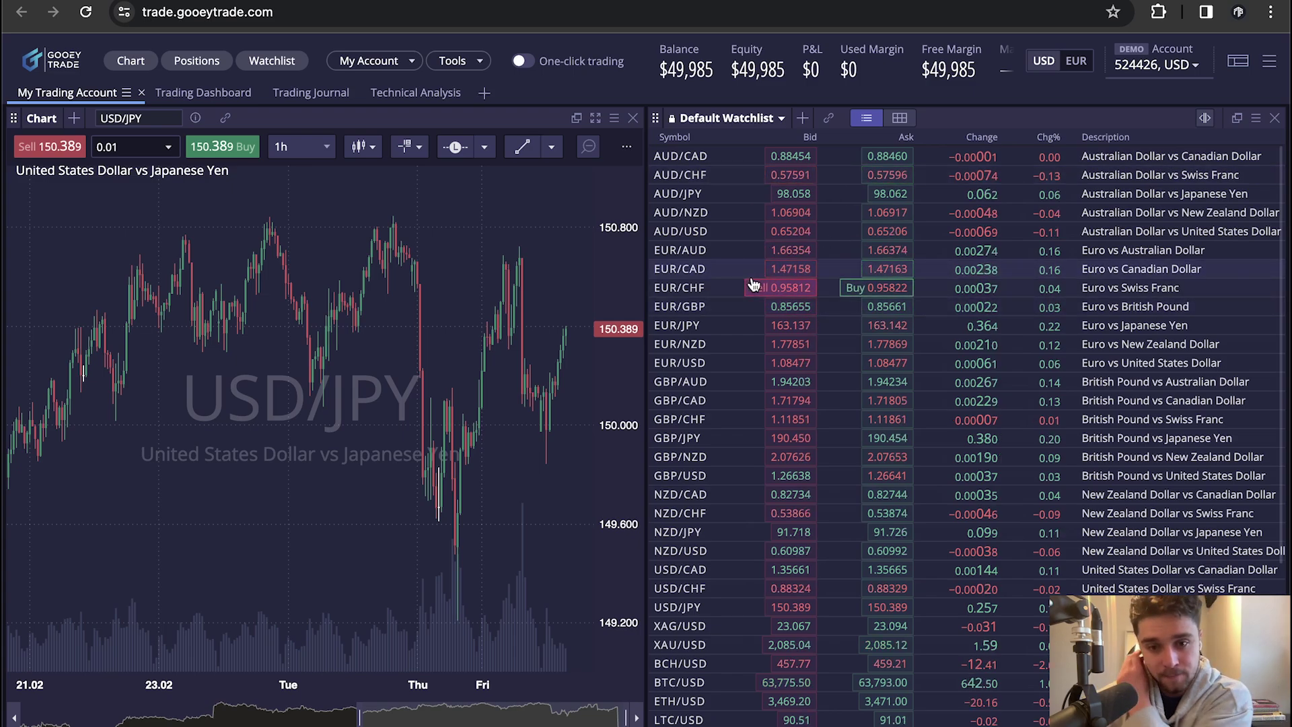
scroll(753, 286, "down", 4)
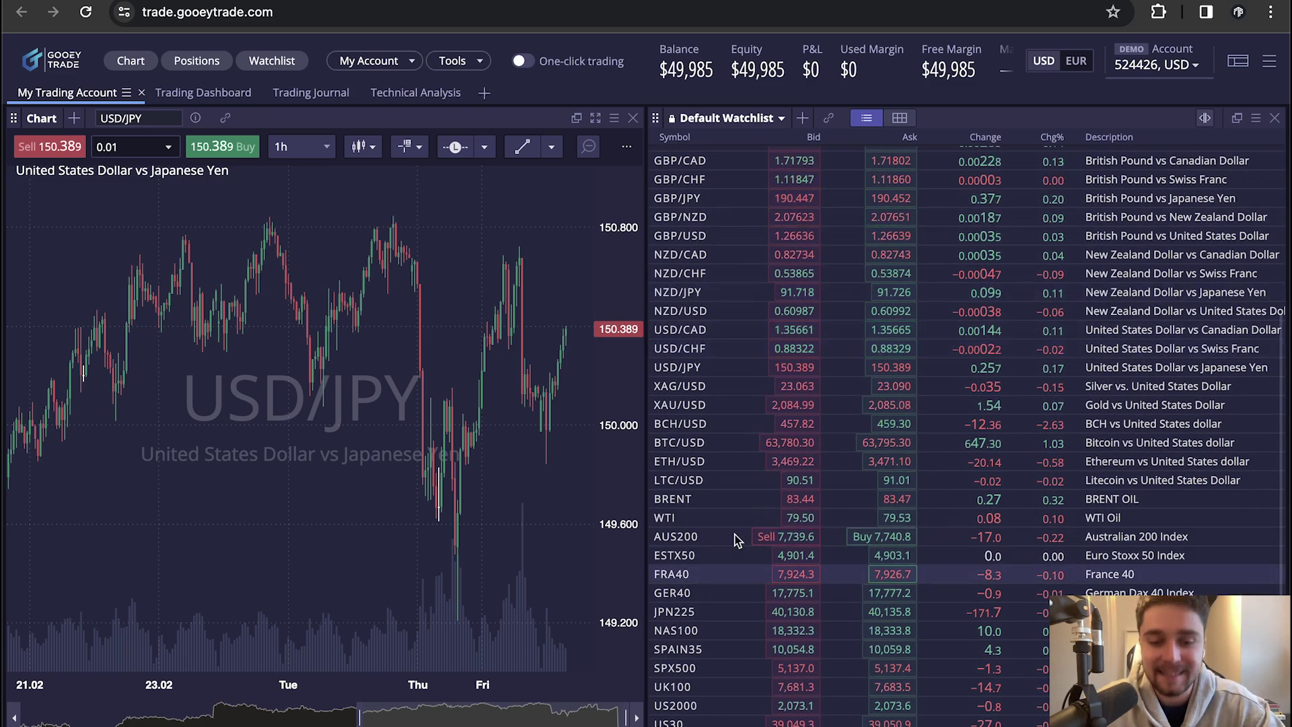
scroll(729, 349, "up", 4)
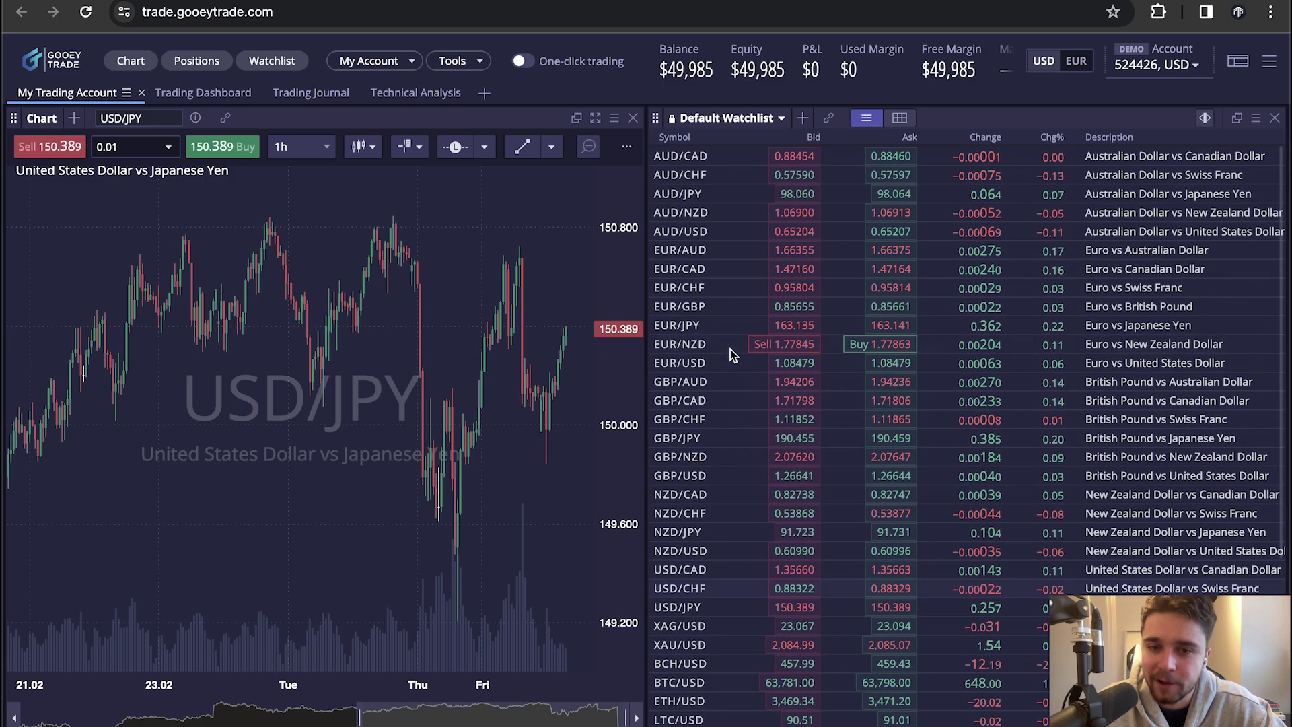
Create and save a custom watchlist named 'EUR List'
left_click(779, 119)
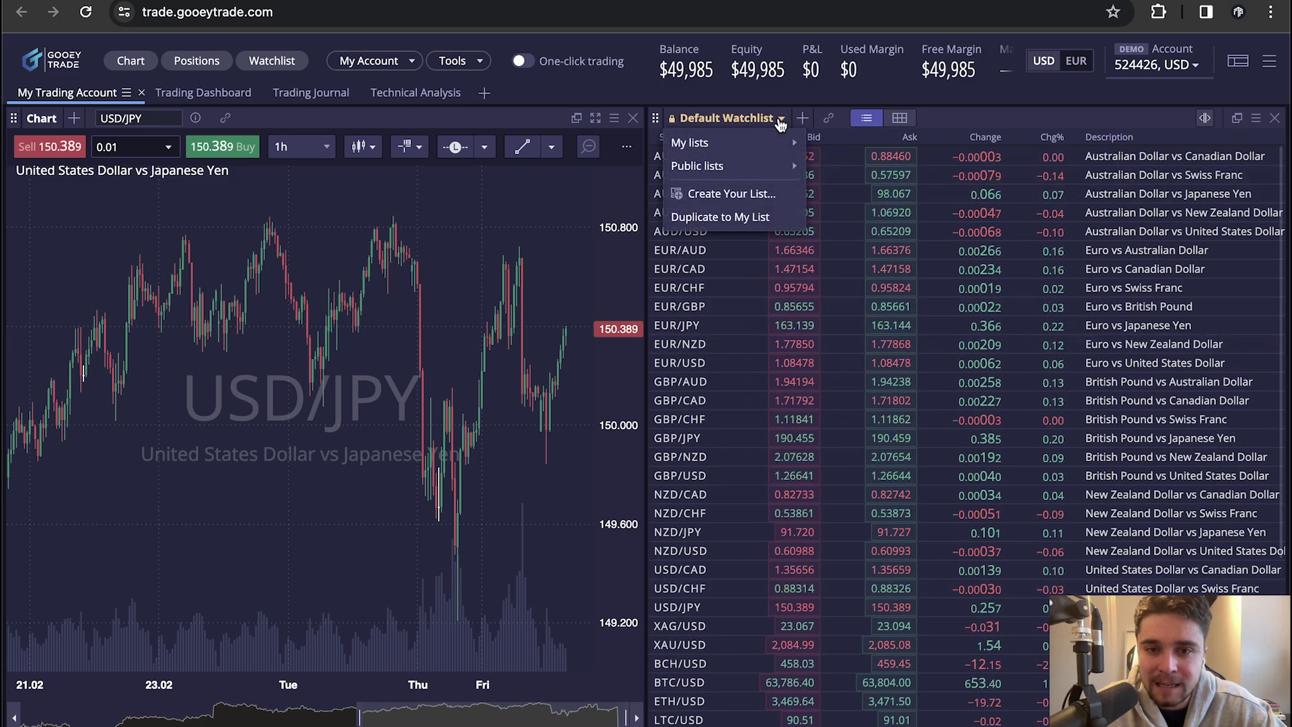
left_click(731, 194)
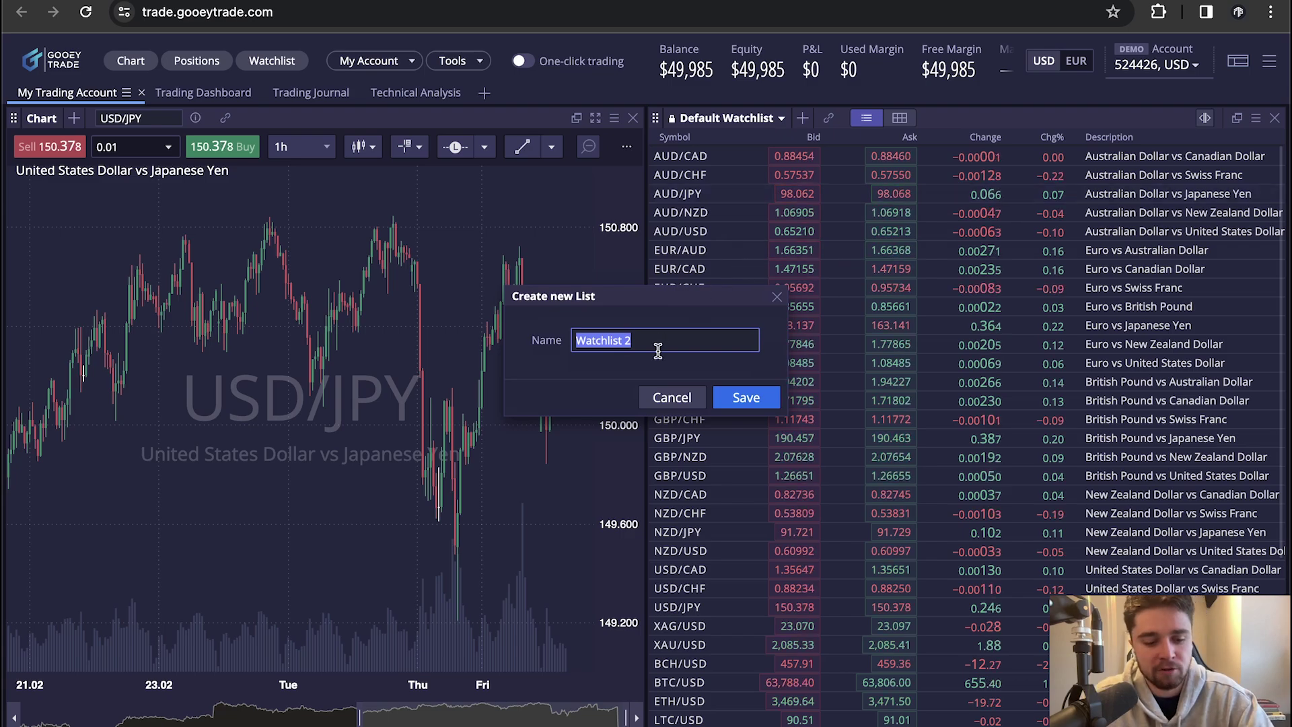
type("EUR L")
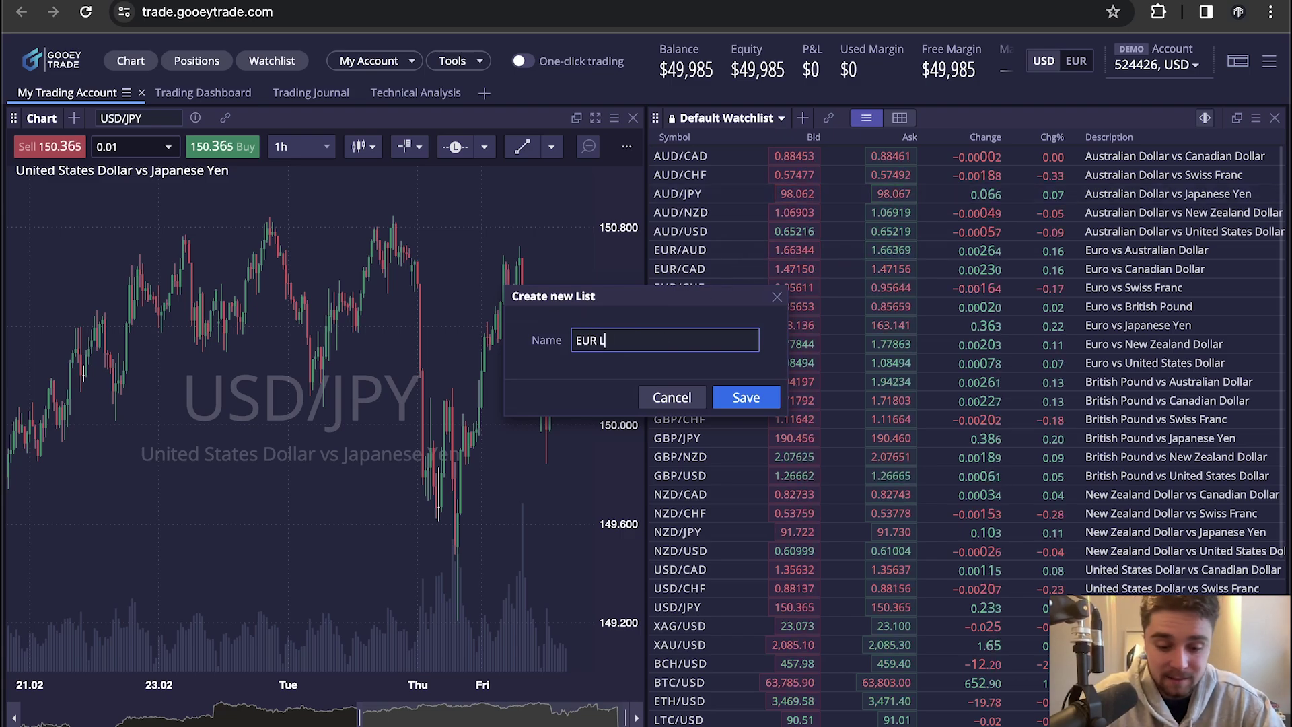
type("ist")
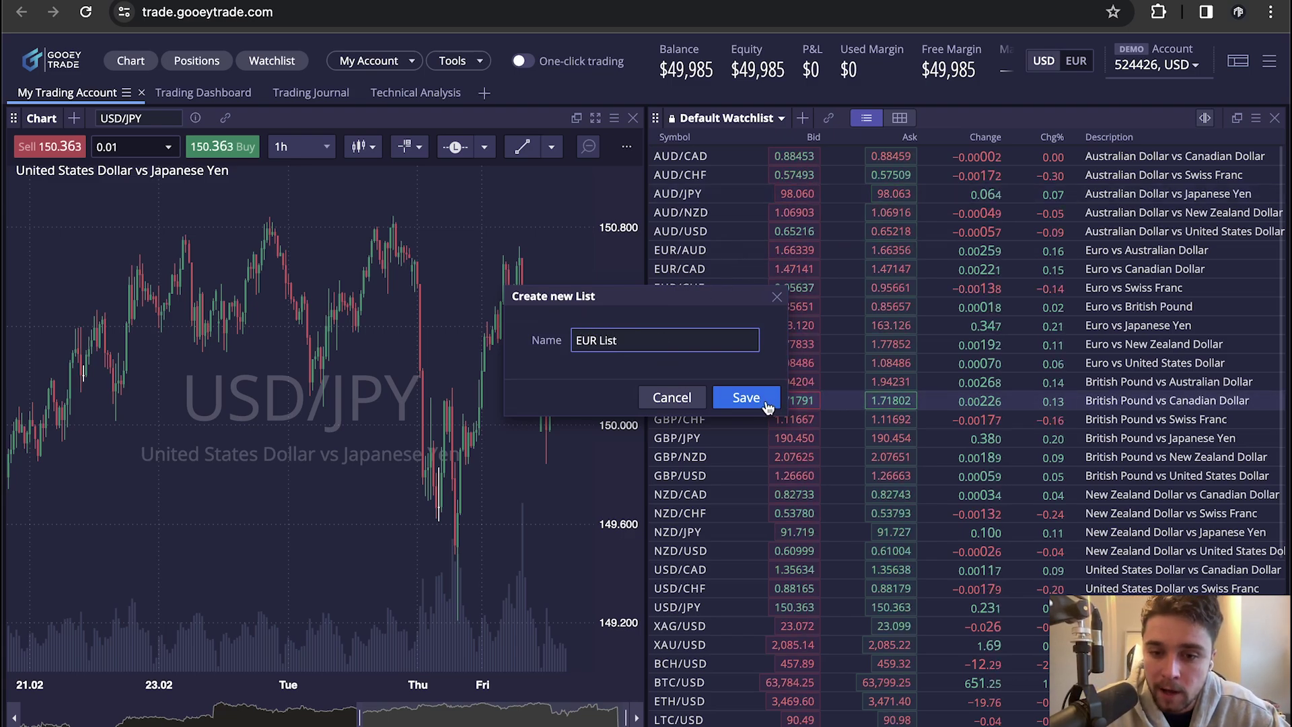
left_click(745, 401)
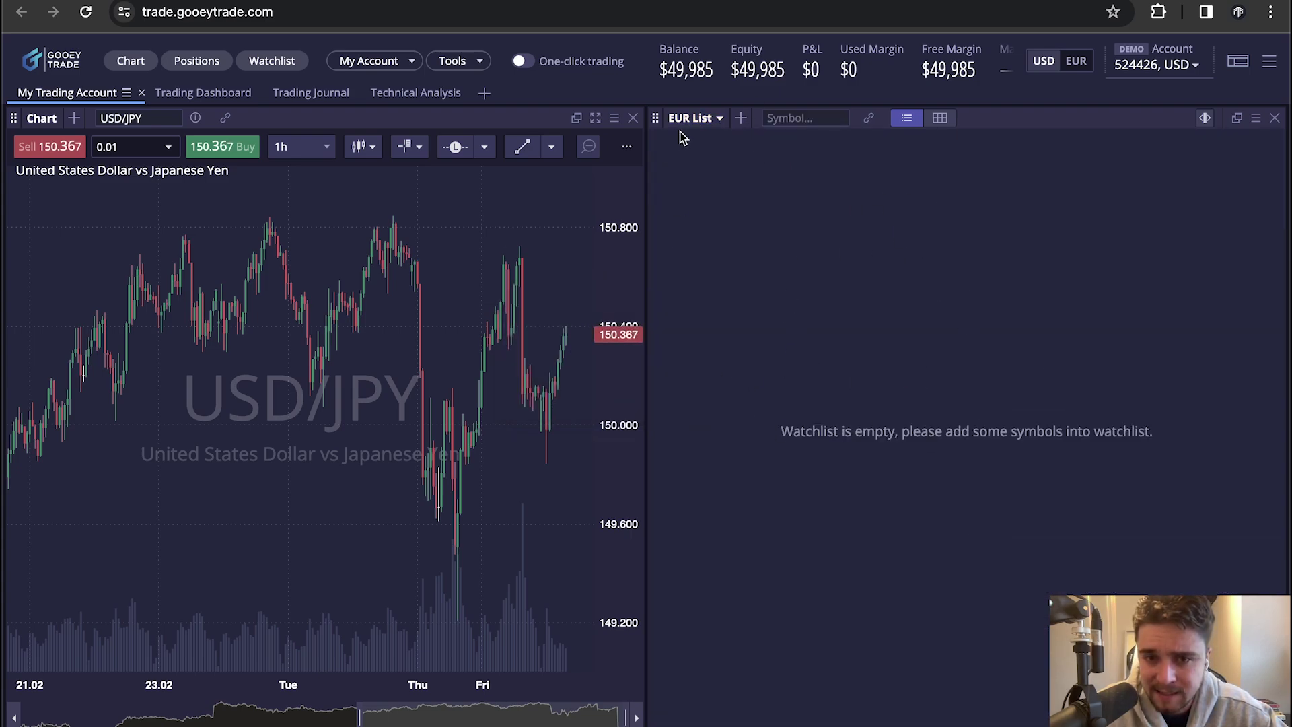
Add EUR/USD and EUR/JPY to the EUR List watchlist through the symbol search
left_click(809, 121)
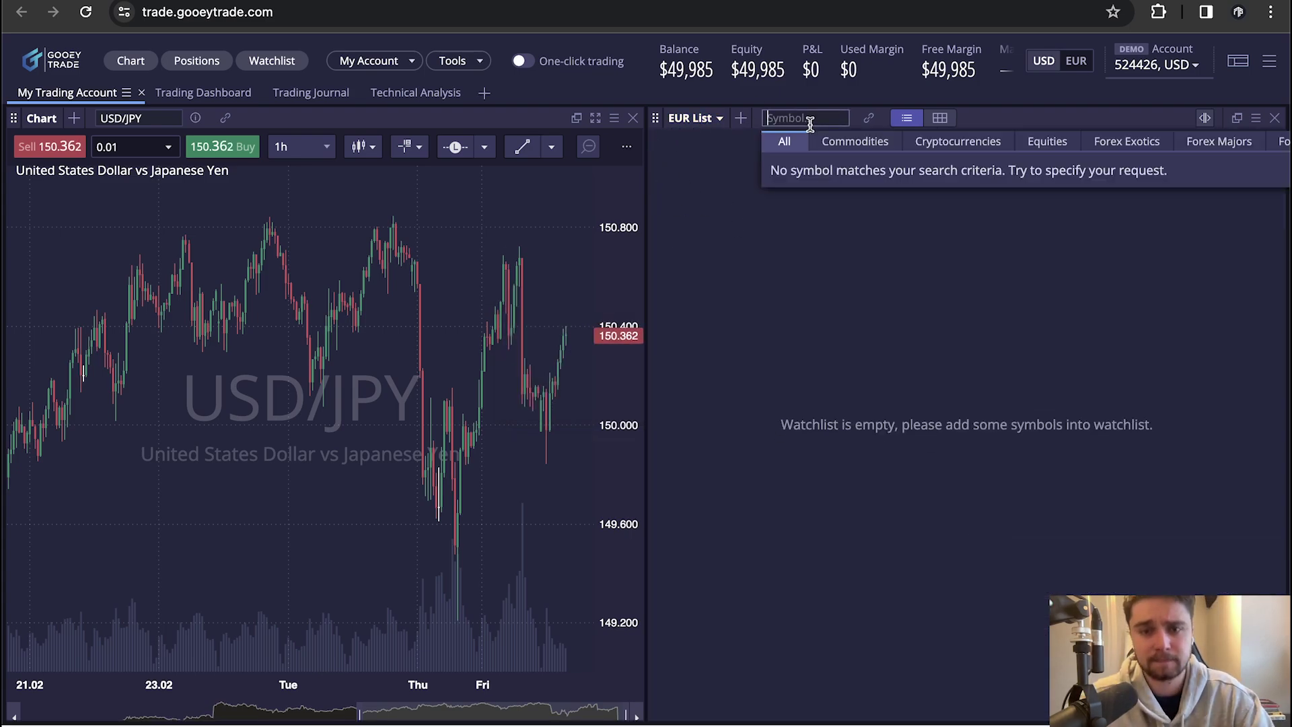
type("e")
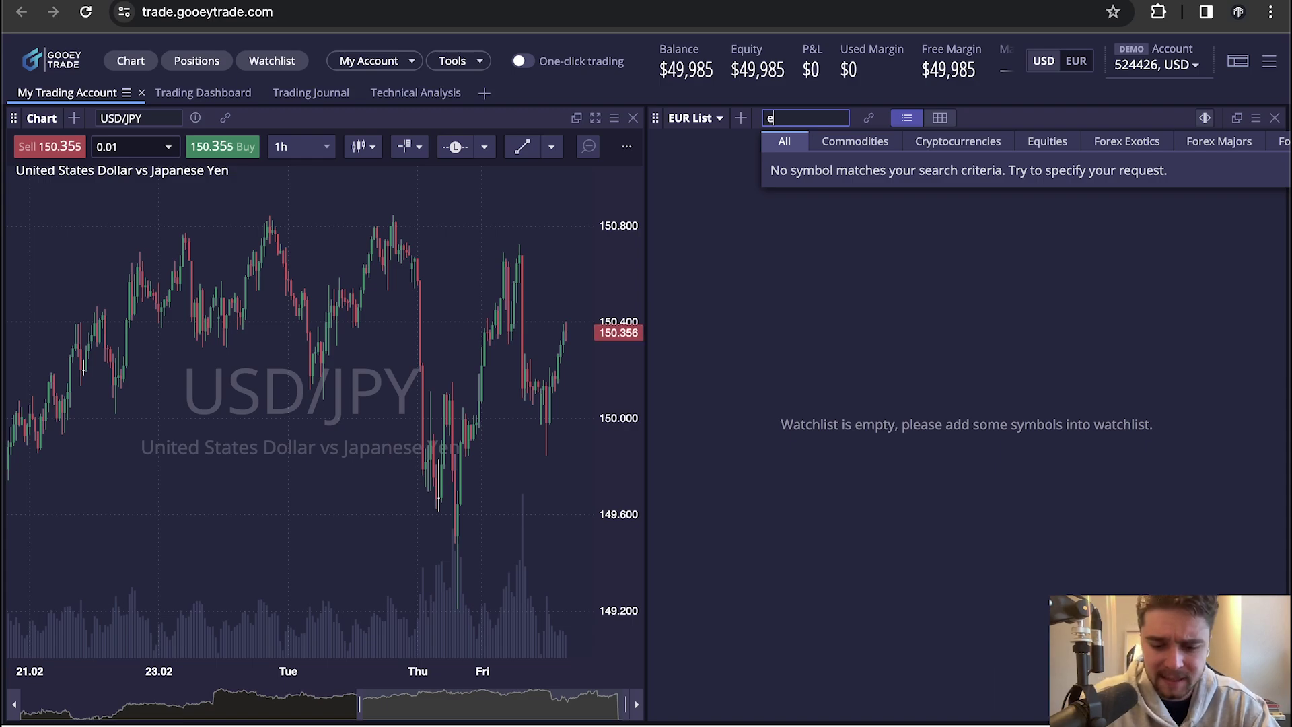
type("urusd")
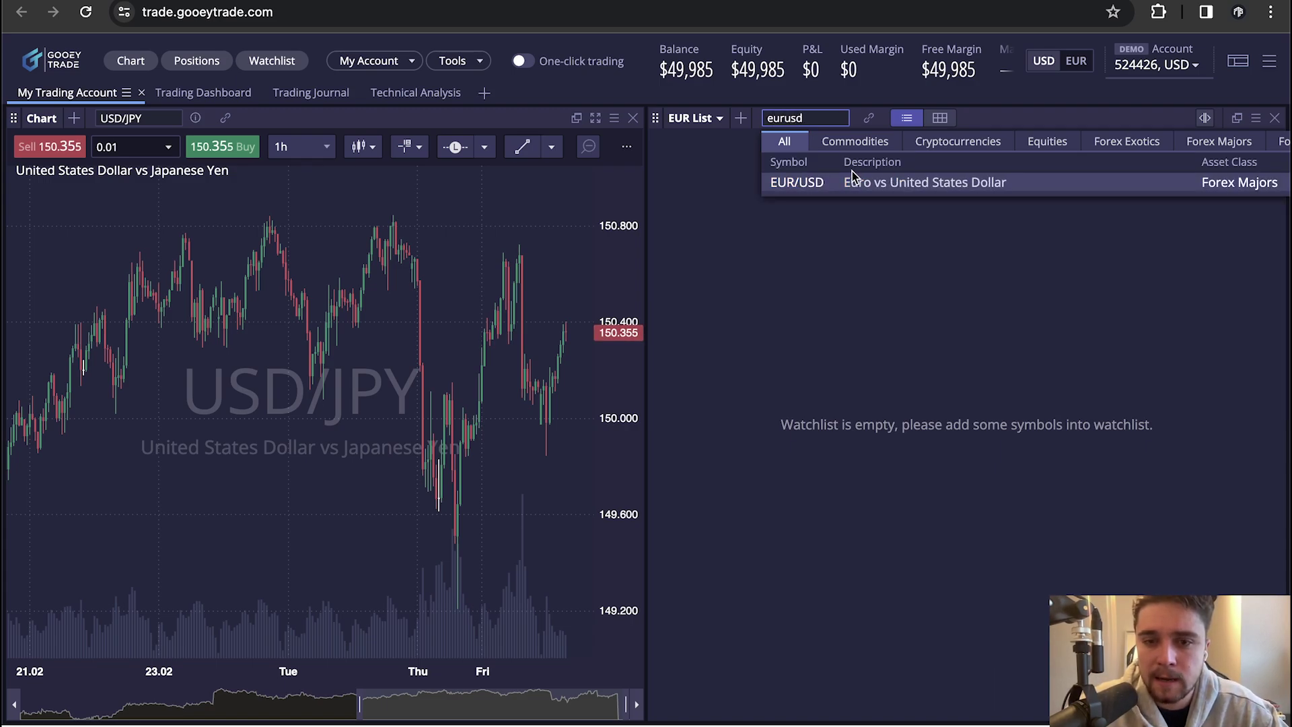
left_click(845, 186)
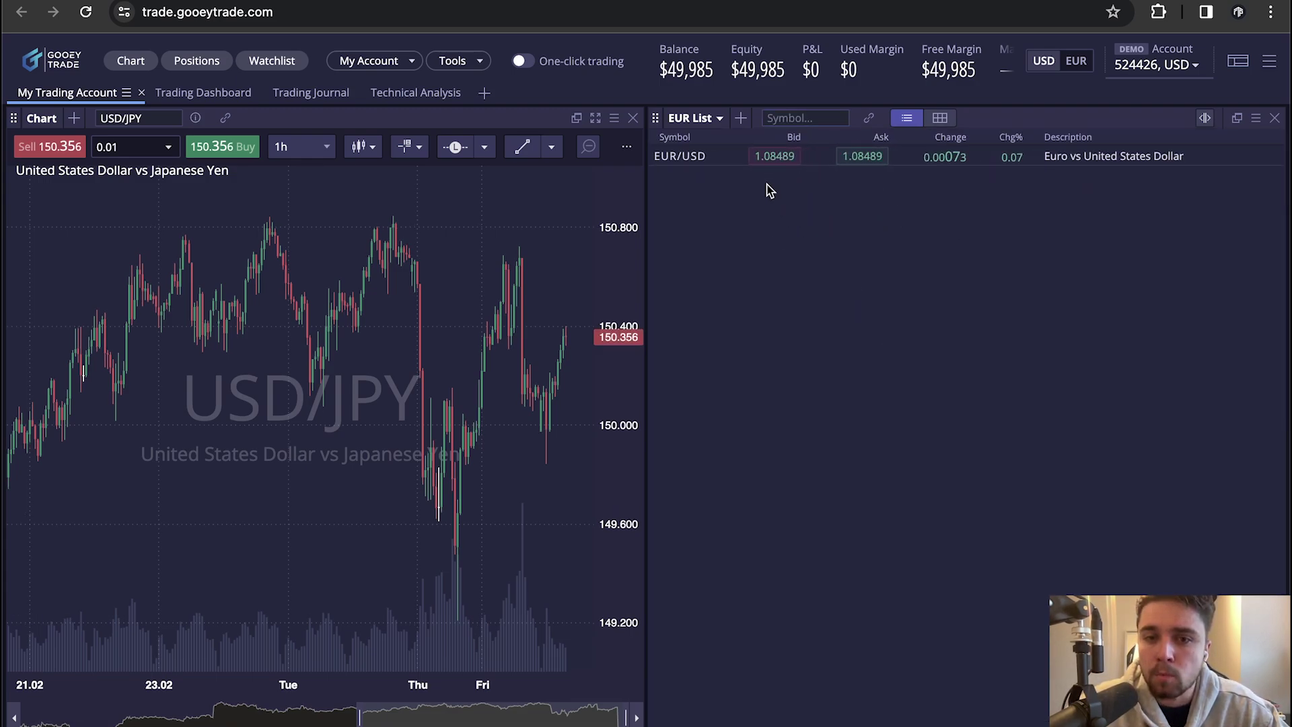
left_click(786, 118)
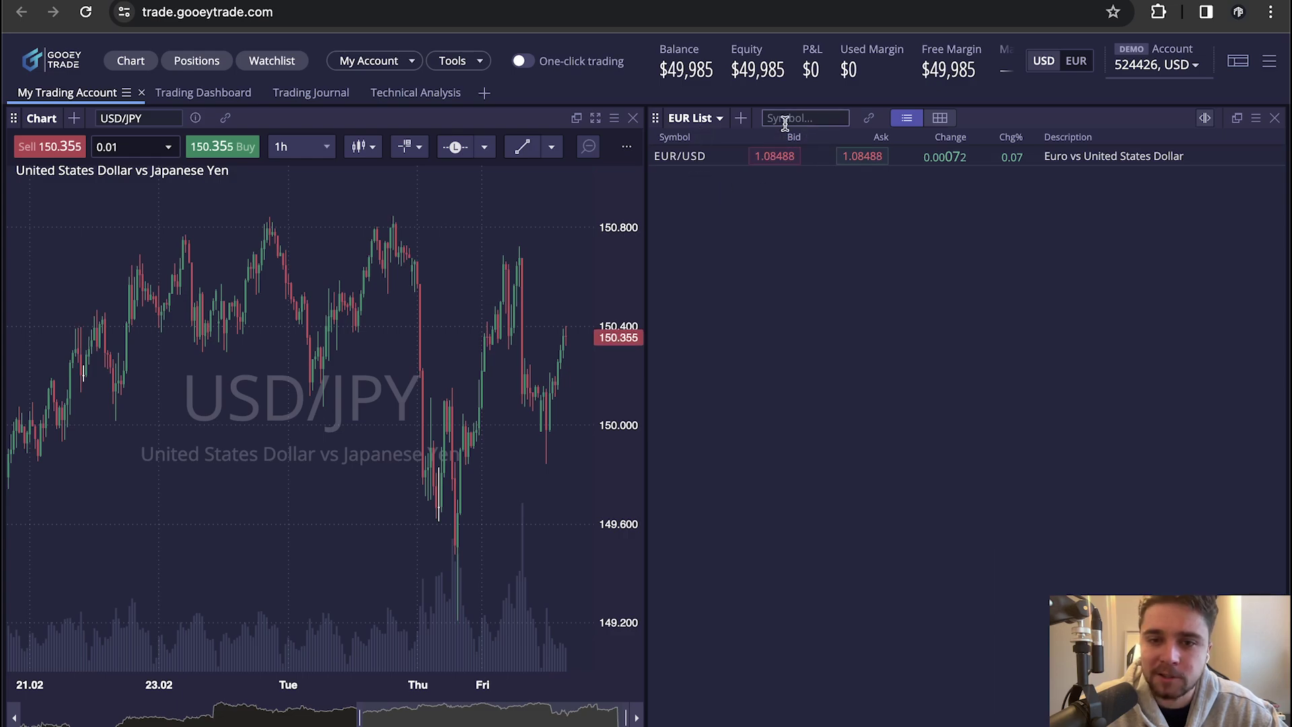
type("eurjpy")
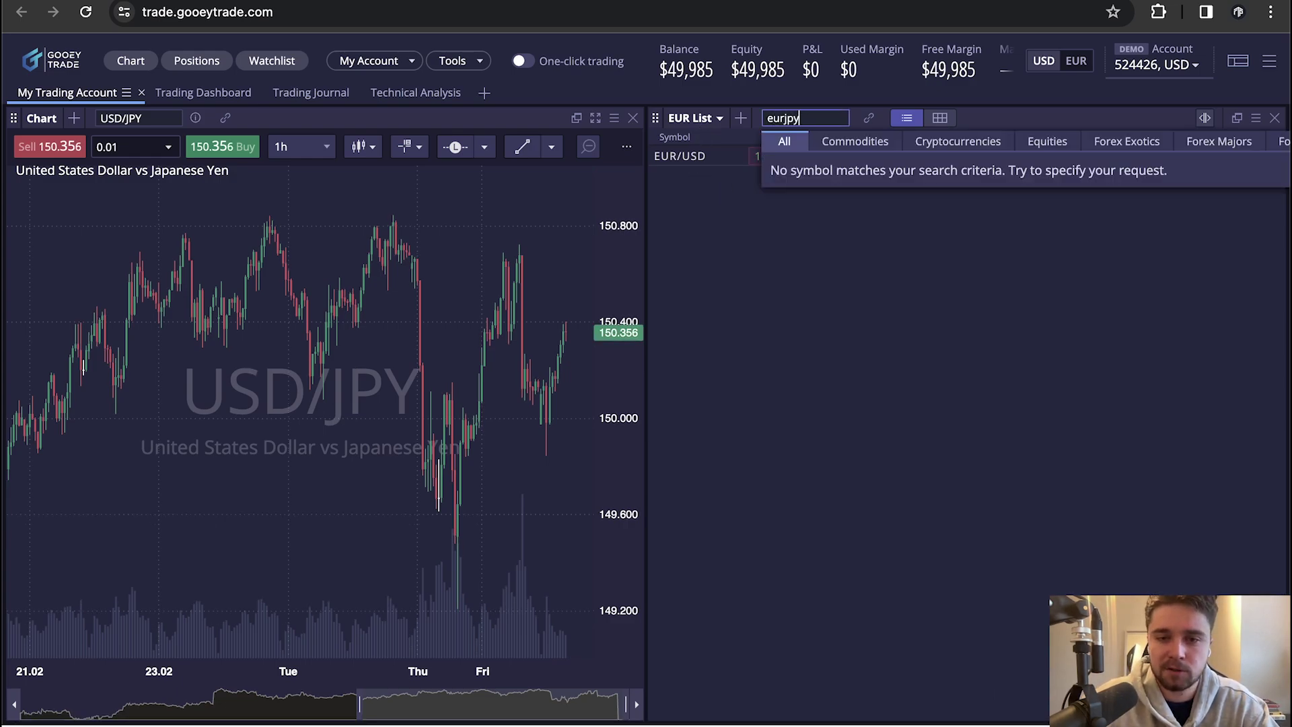
left_click(824, 183)
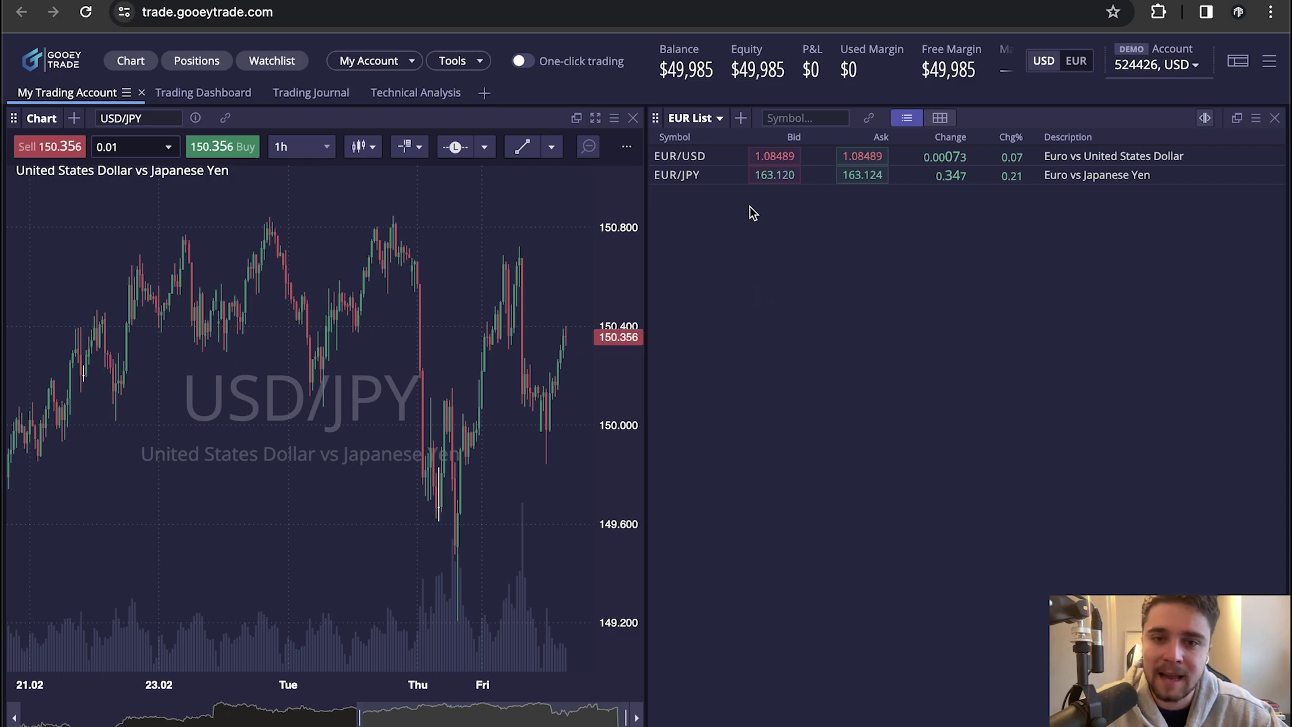
Open the EUR List watchlist options menu and close it without changing anything
left_click(719, 120)
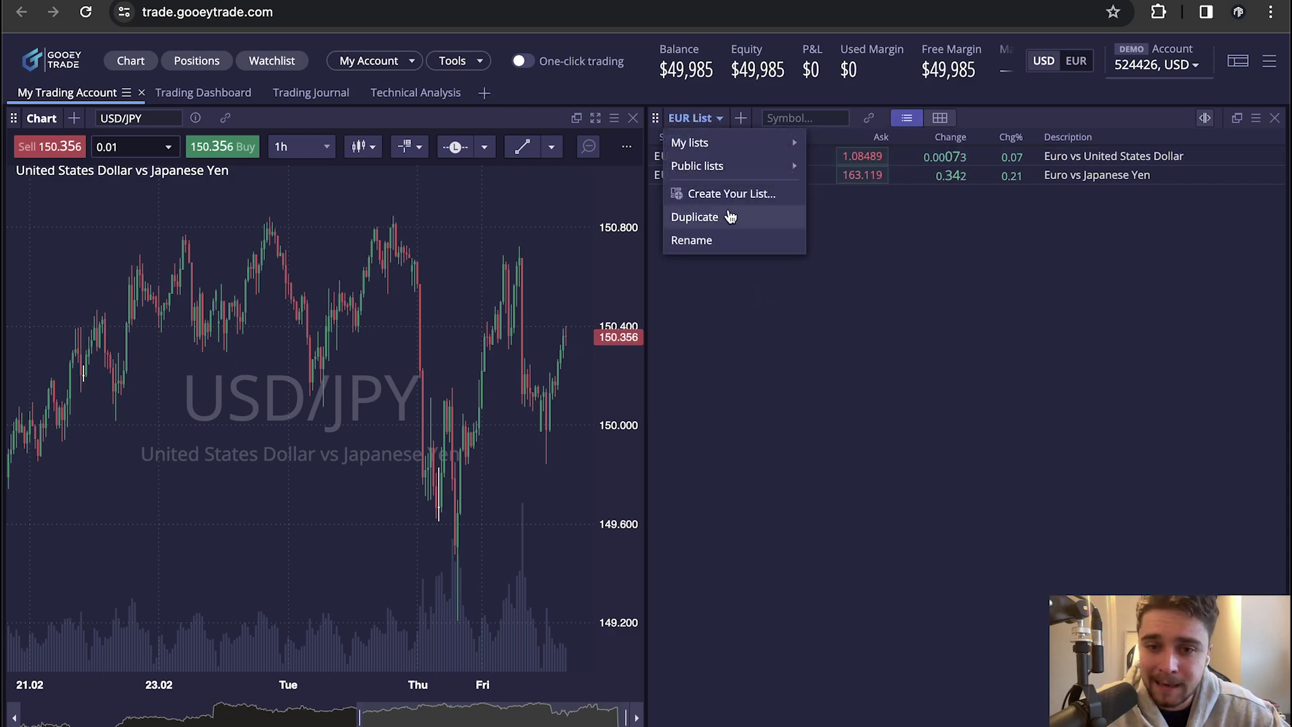
mouse_move(771, 156)
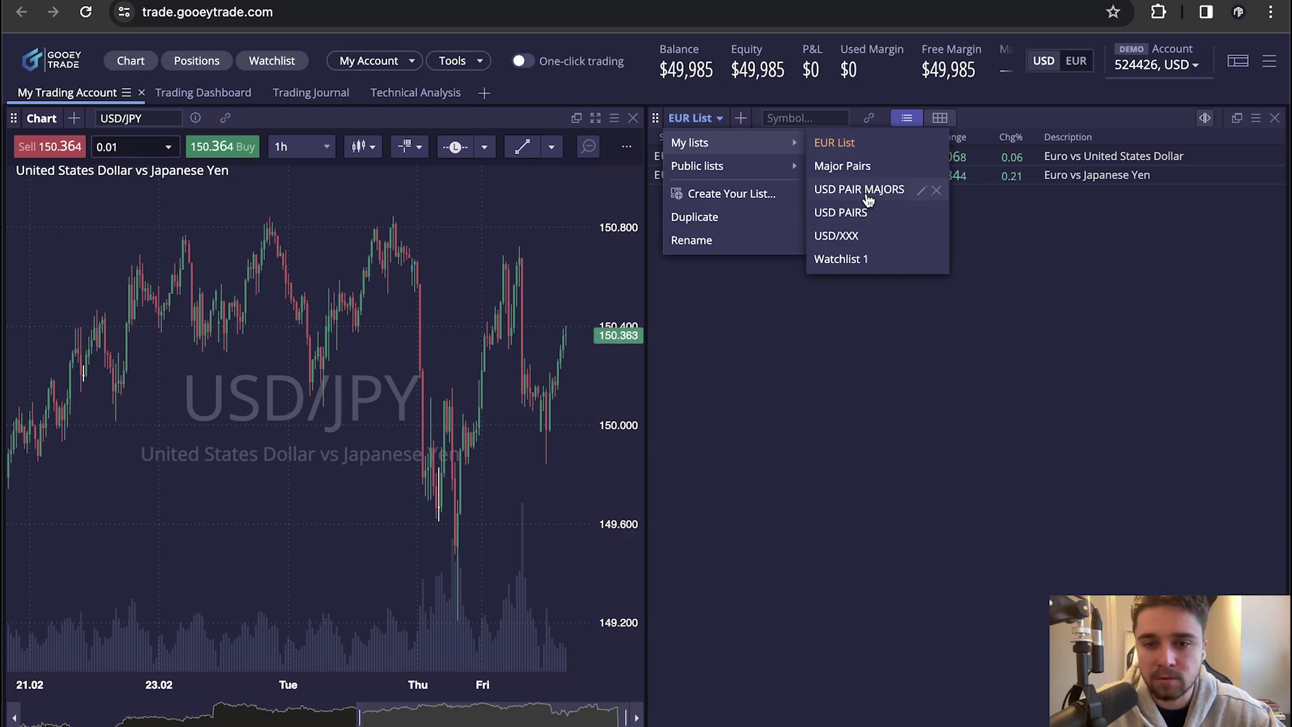
left_click(740, 333)
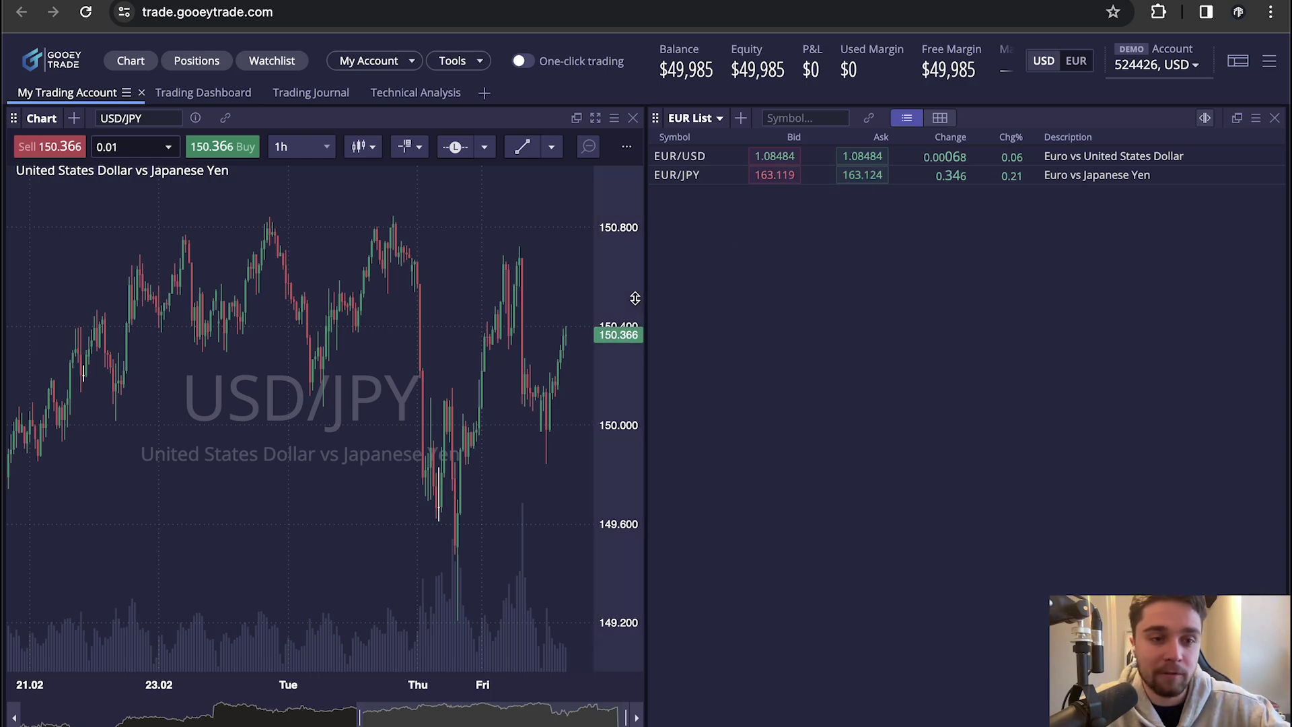
Replace the chart's USD/JPY symbol with EUR/USD
double_click(149, 120)
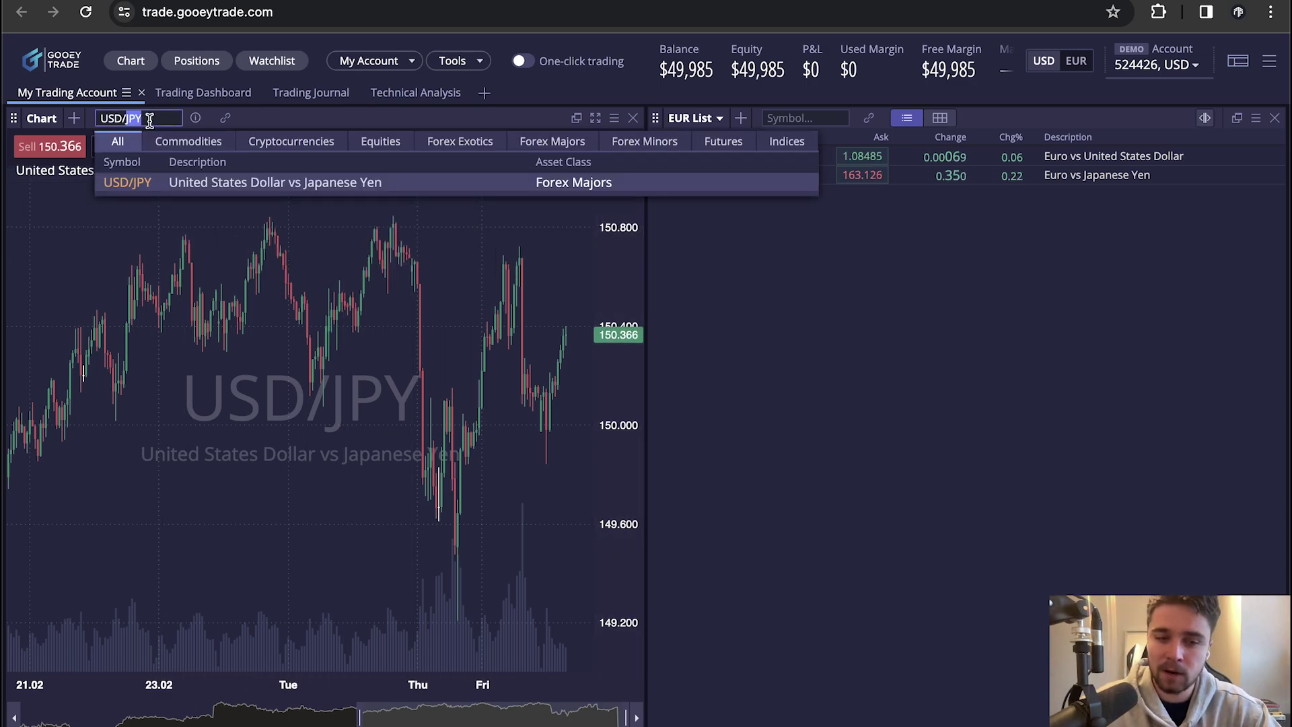
key("BackSpace")
key("BackSpace")
key("BackSpace")
key("BackSpace")
key("BackSpace")
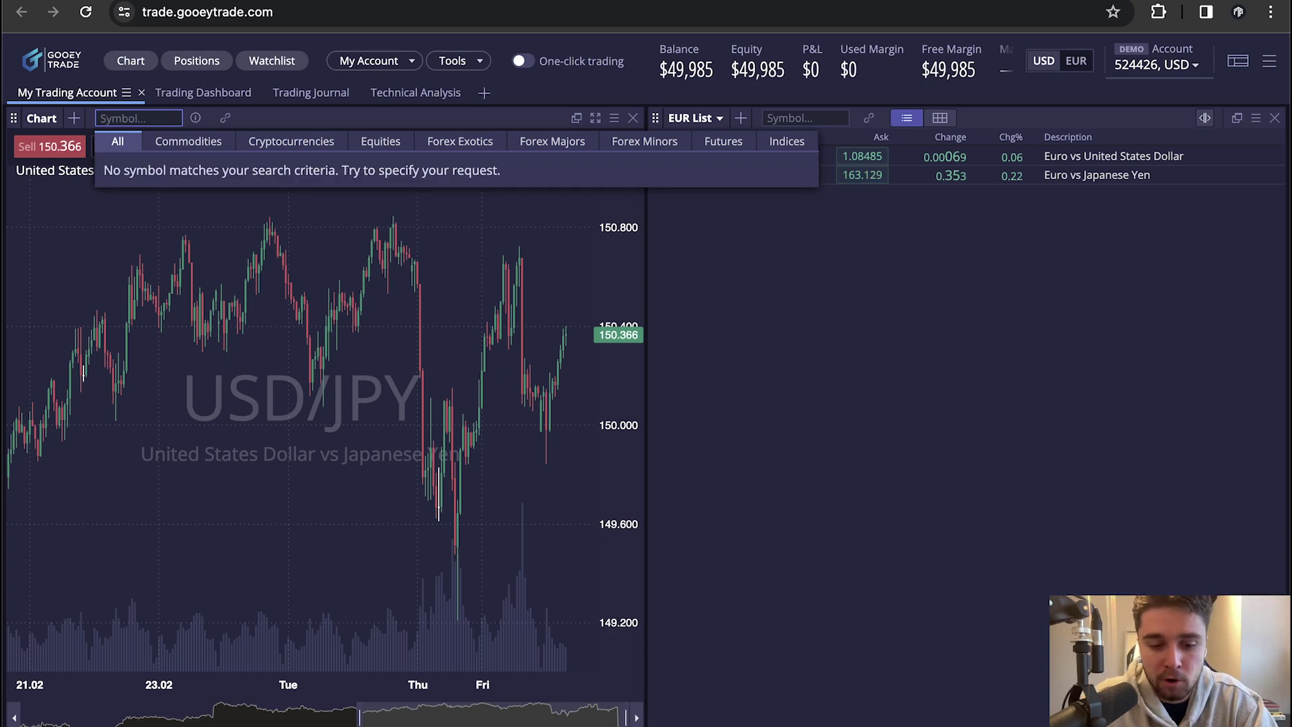
type("eurusd")
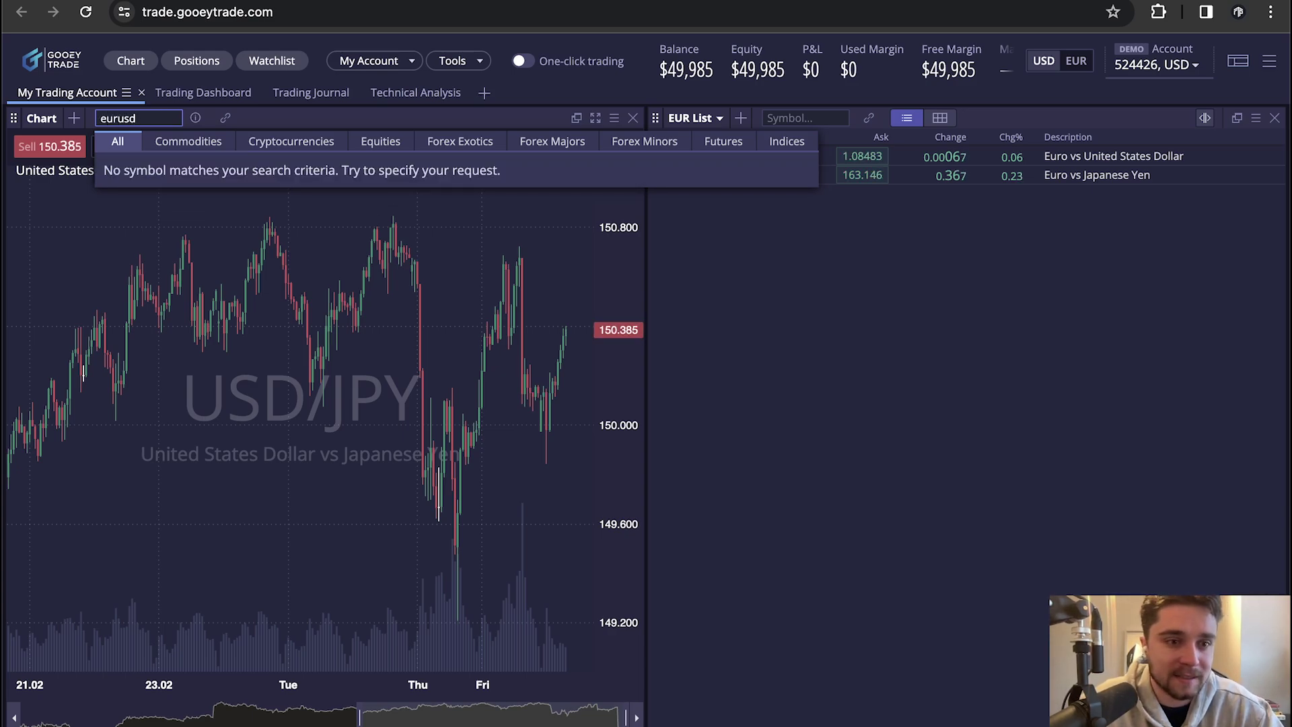
key("Return")
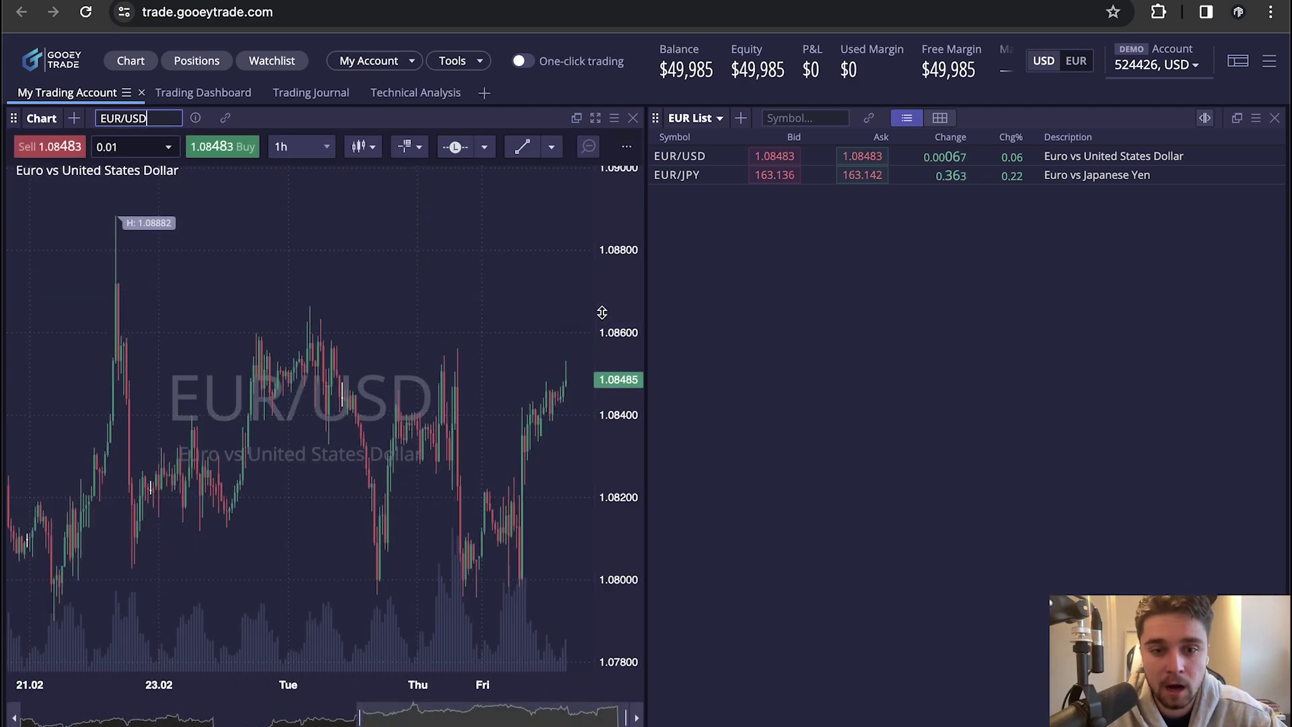
Compress the price scale, try a Line chart, then return the chart to Candle style
left_click_drag(602, 313, 601, 341)
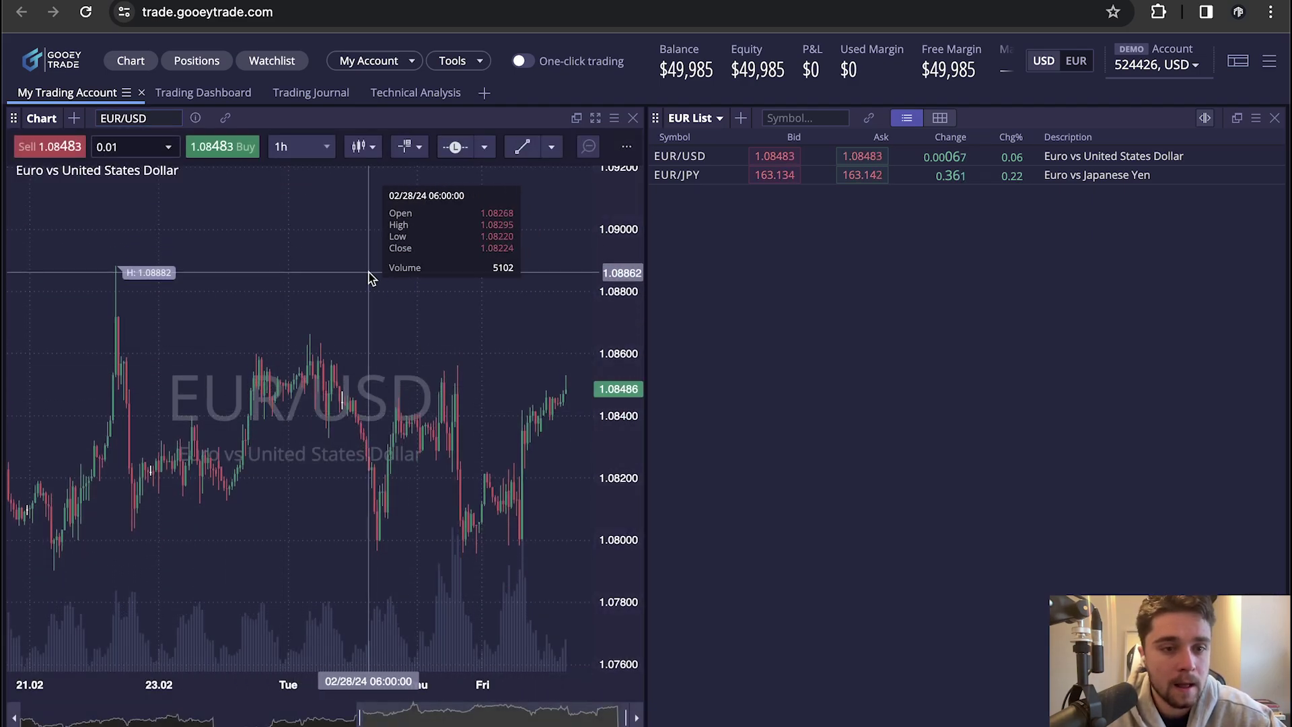
left_click(320, 156)
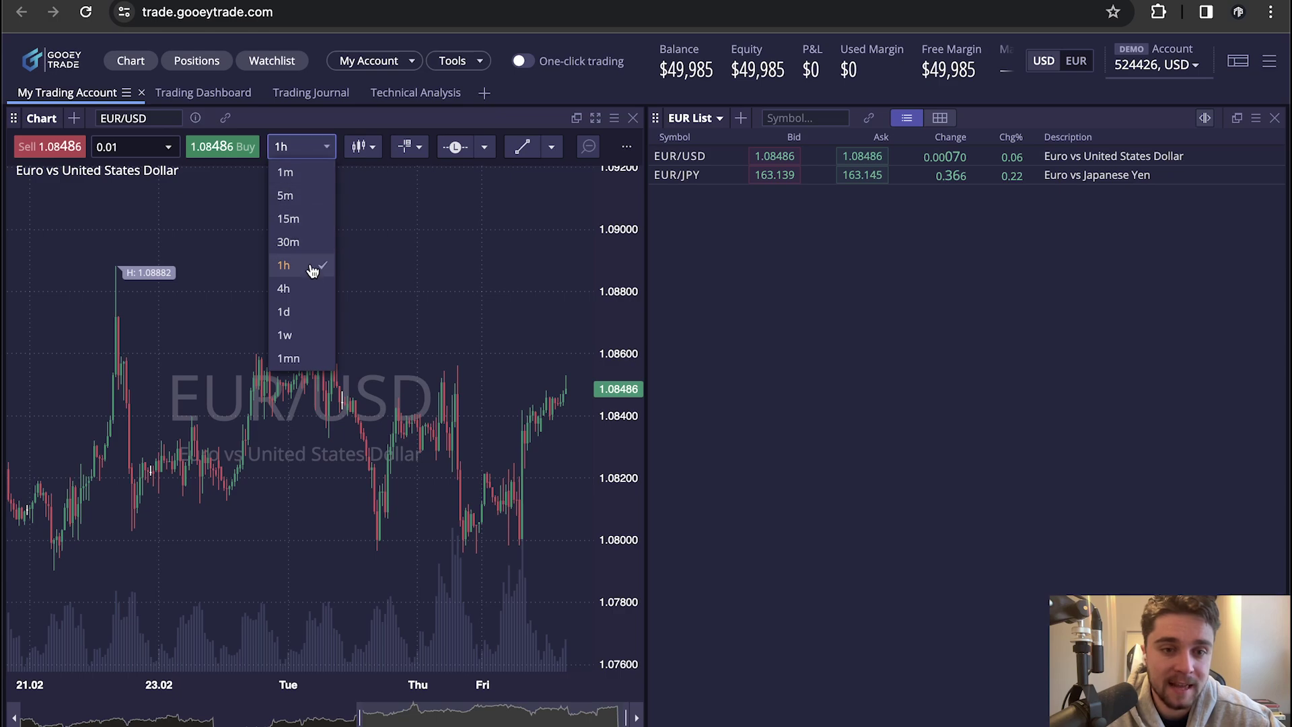
left_click(363, 146)
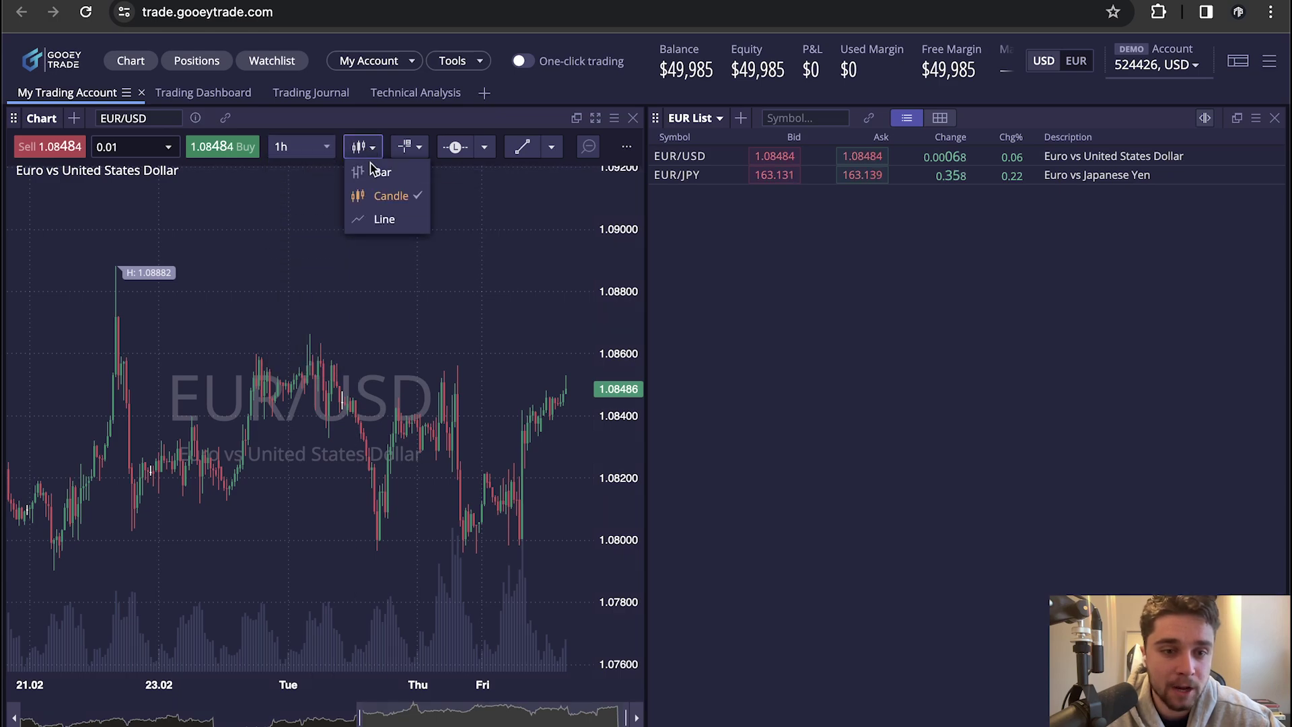
left_click(384, 220)
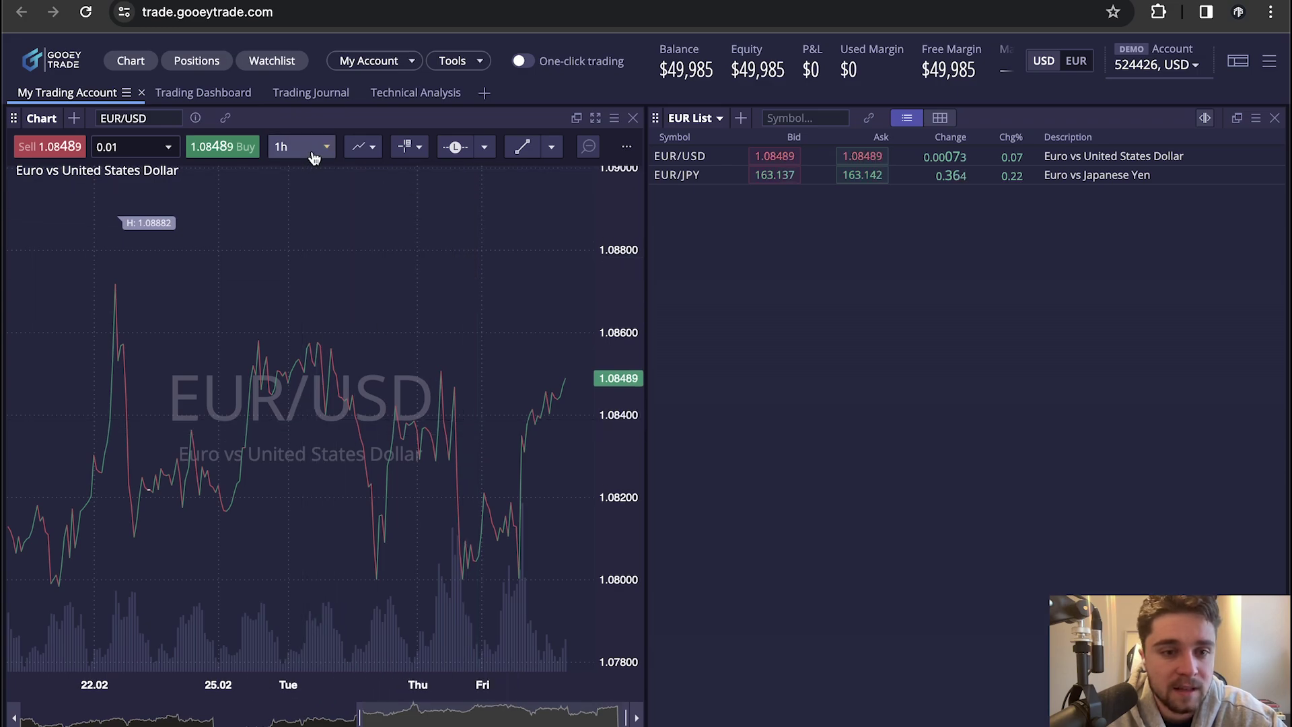
left_click(361, 147)
left_click(383, 193)
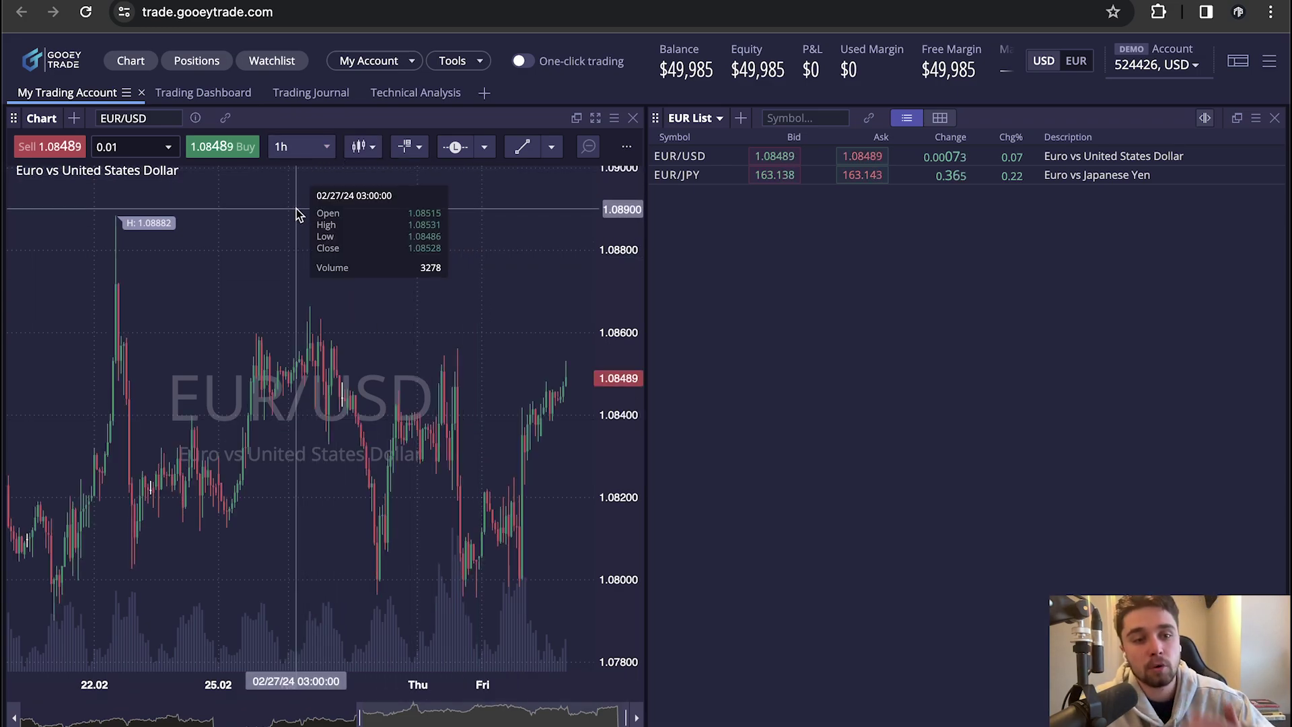
left_click(214, 94)
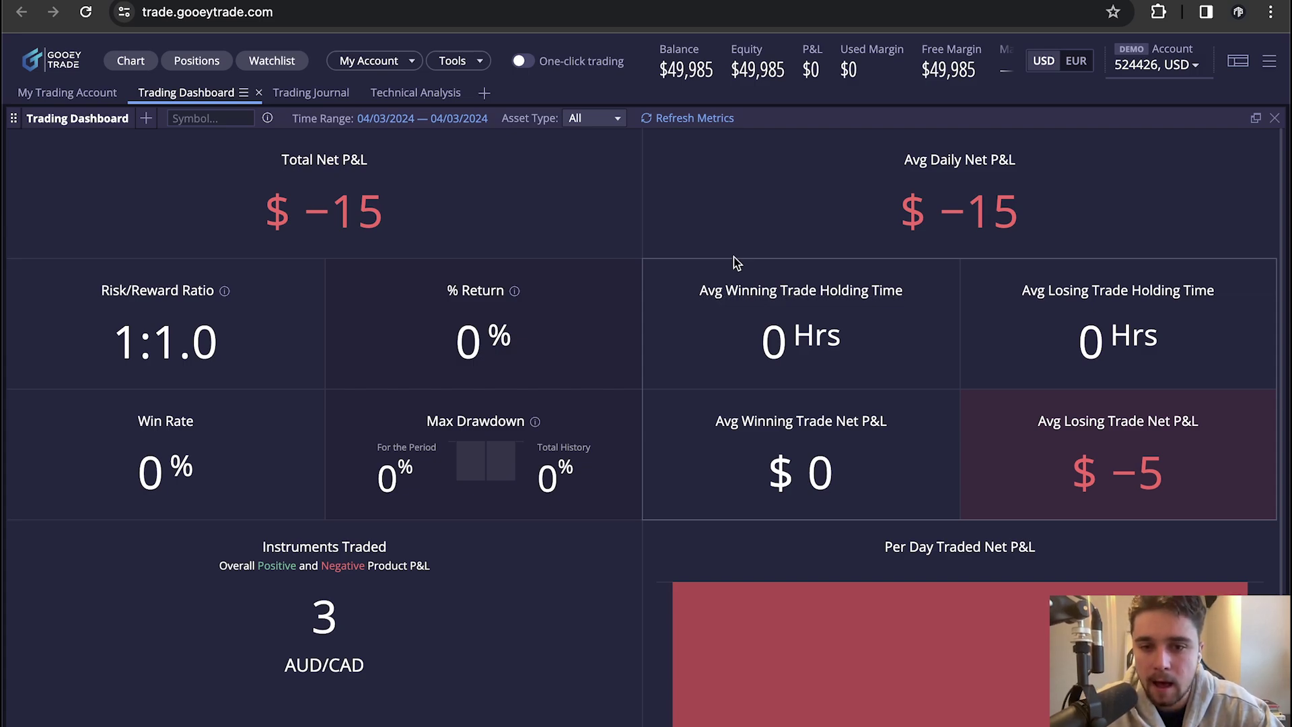
scroll(692, 337, "down", 1)
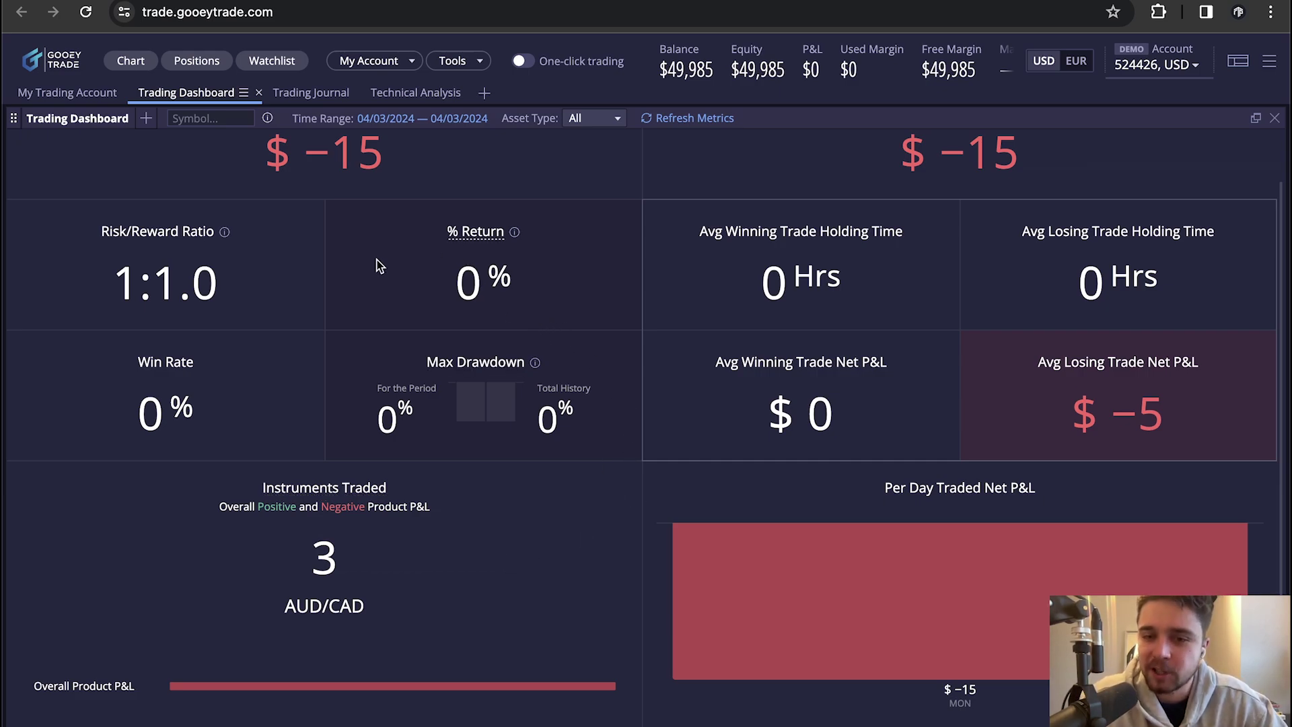
scroll(337, 305, "up", 1)
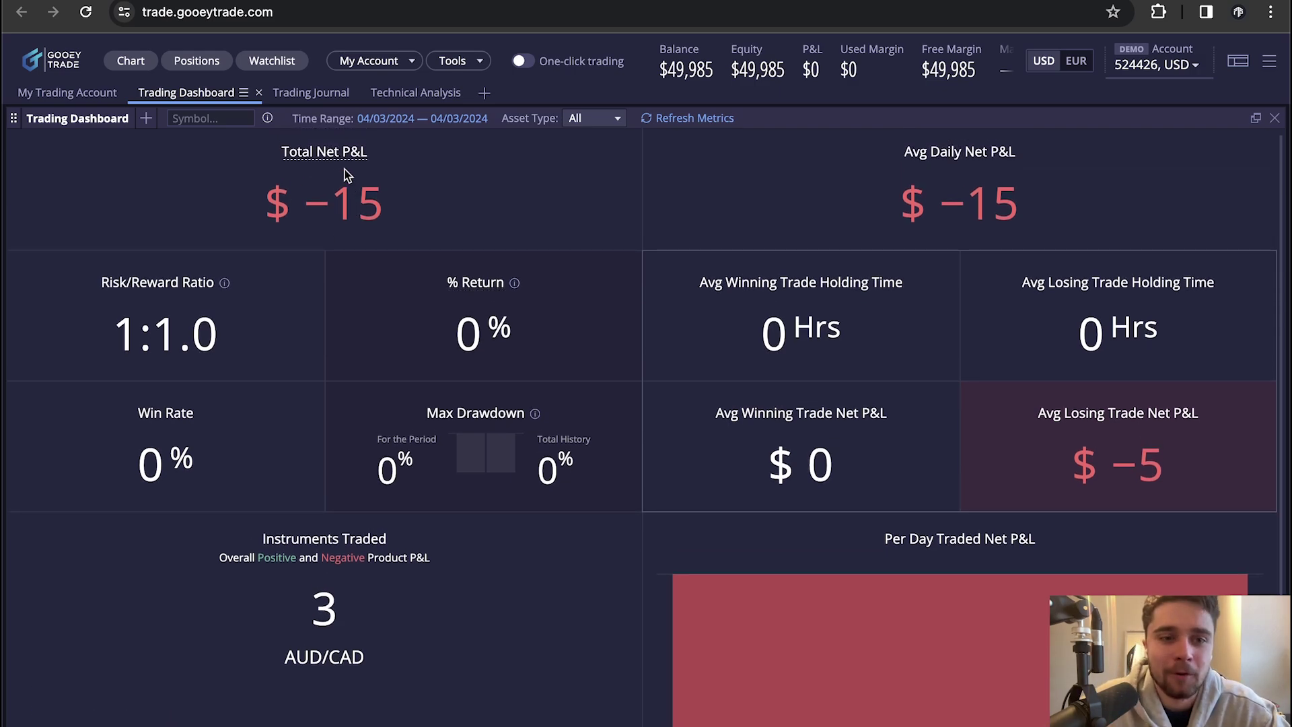
left_click(311, 94)
Open the Trading Journal showing the AUD/CAD fills totalling −7.78 and −2.5 pips
left_click(205, 92)
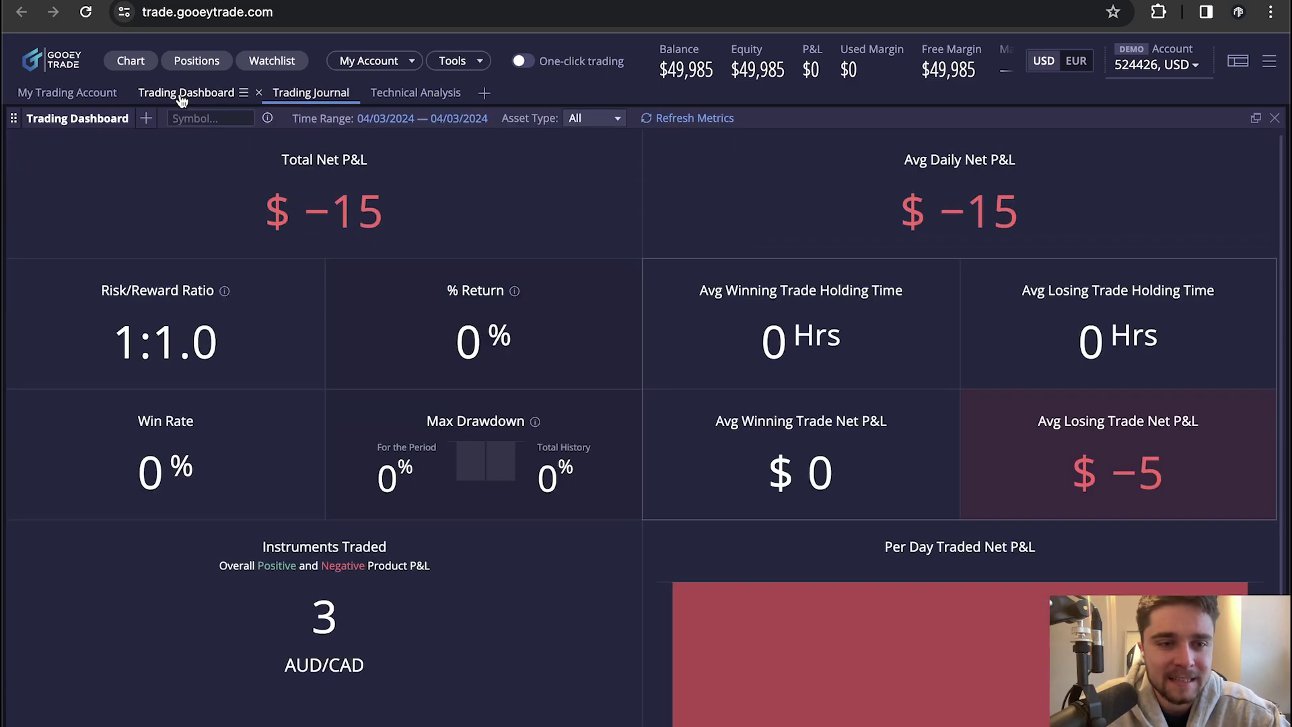
left_click(304, 96)
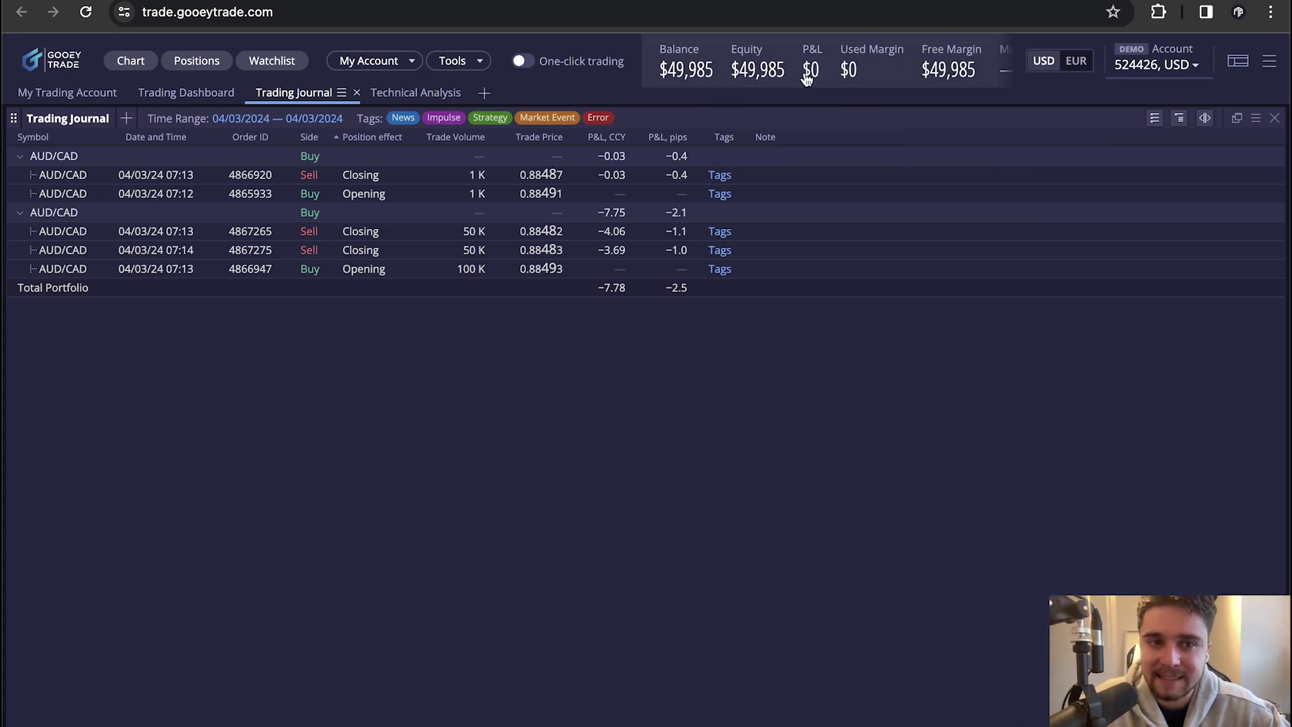
Go back to the My Trading Account chart, then switch to the Funded Trading Plus dashboard
left_click(40, 93)
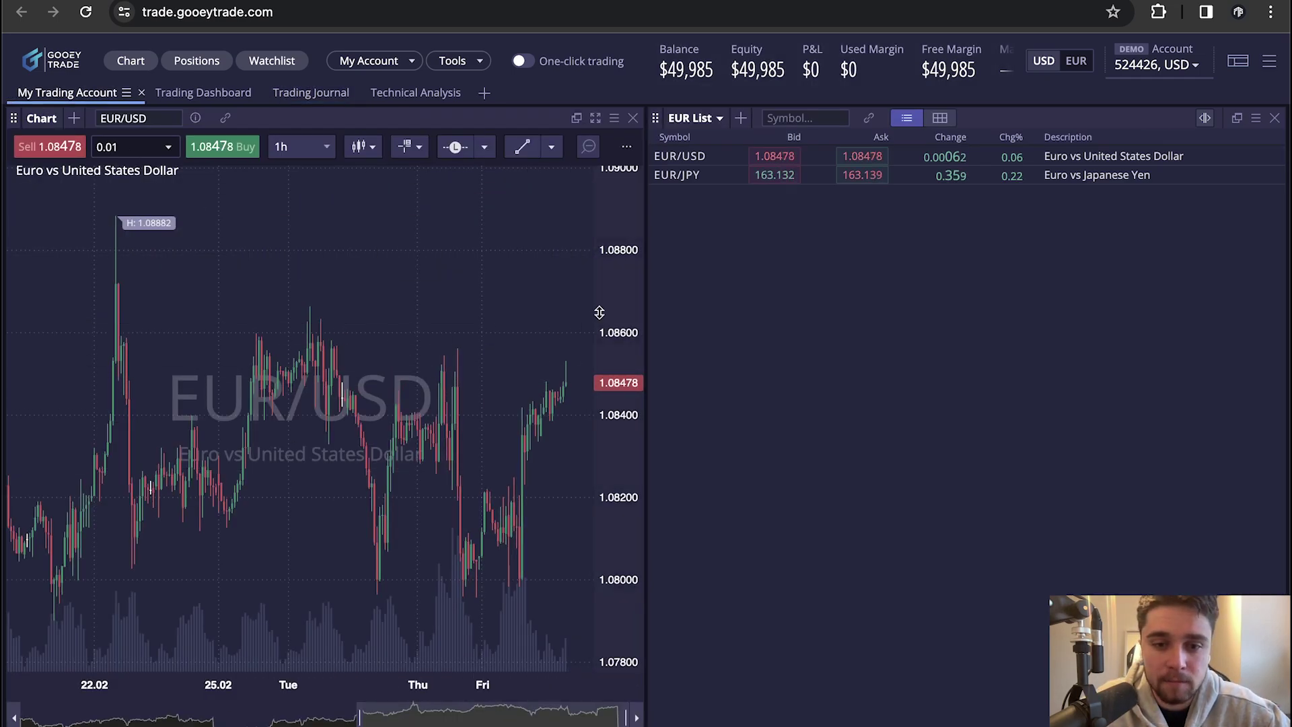
left_click_drag(597, 311, 598, 375)
scroll(431, 410, "up", 3)
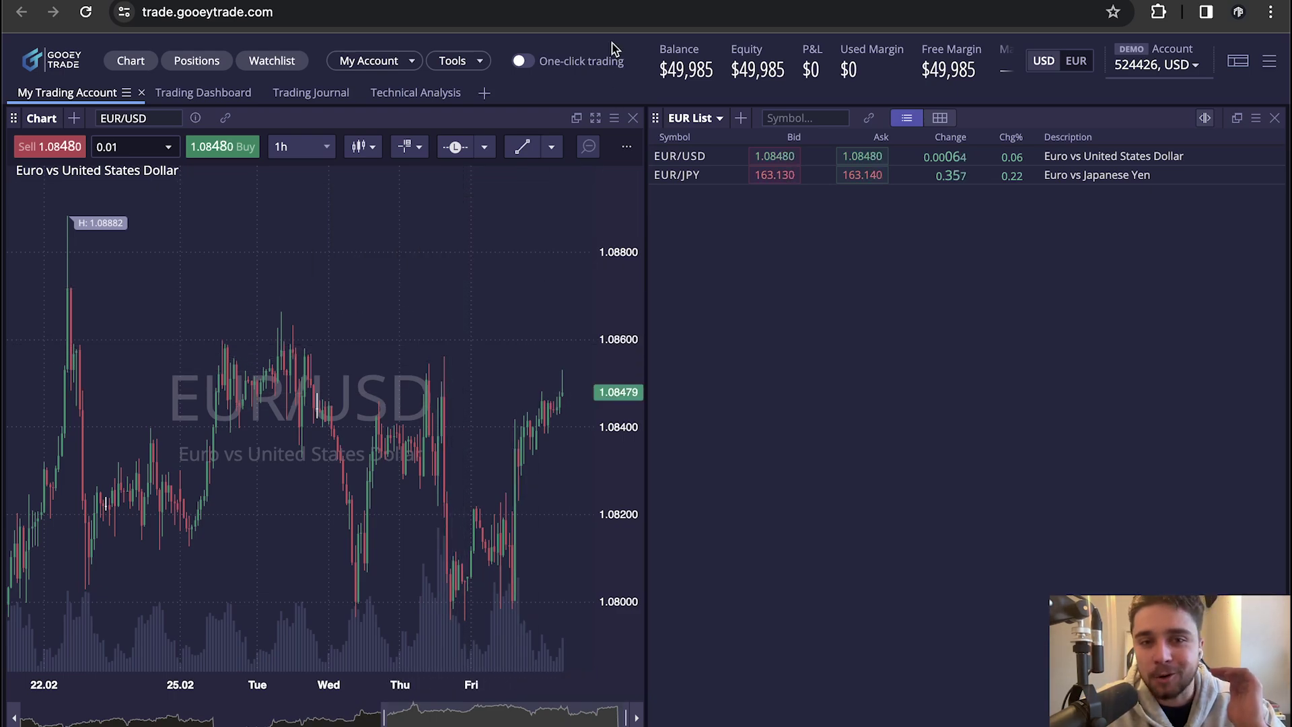
key("ctrl+Tab")
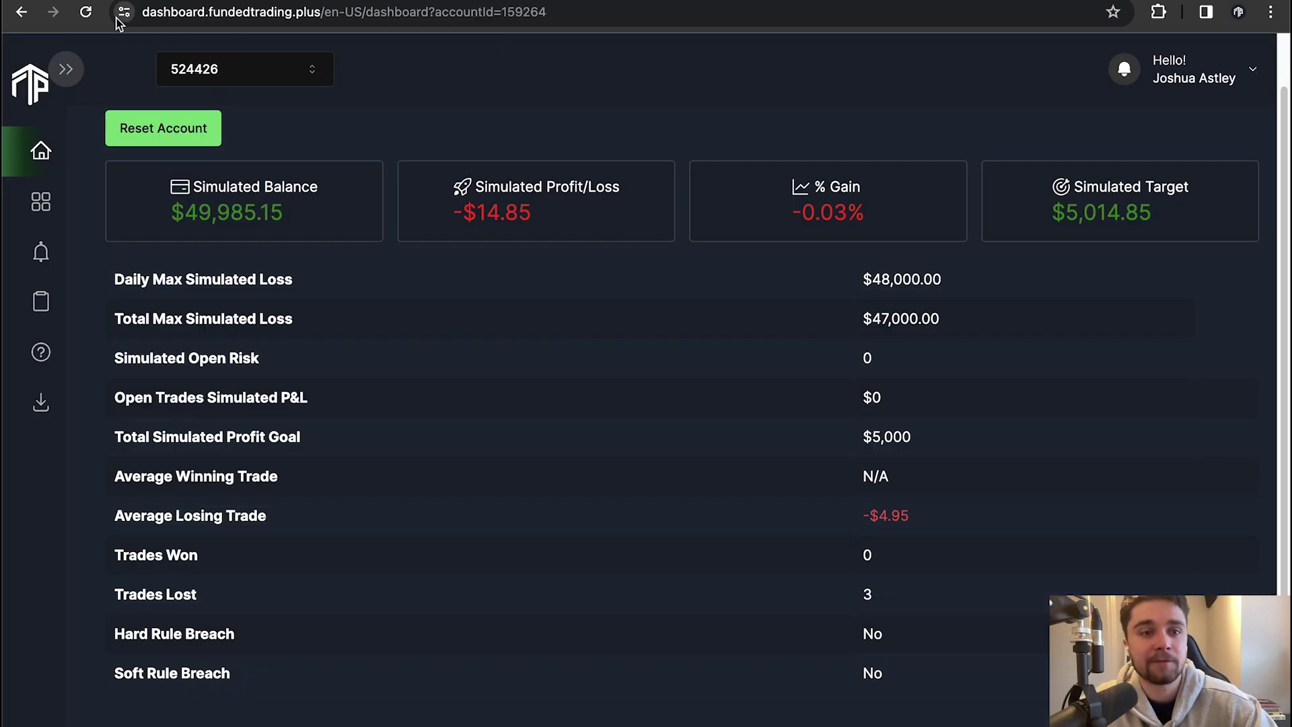
left_click(87, 15)
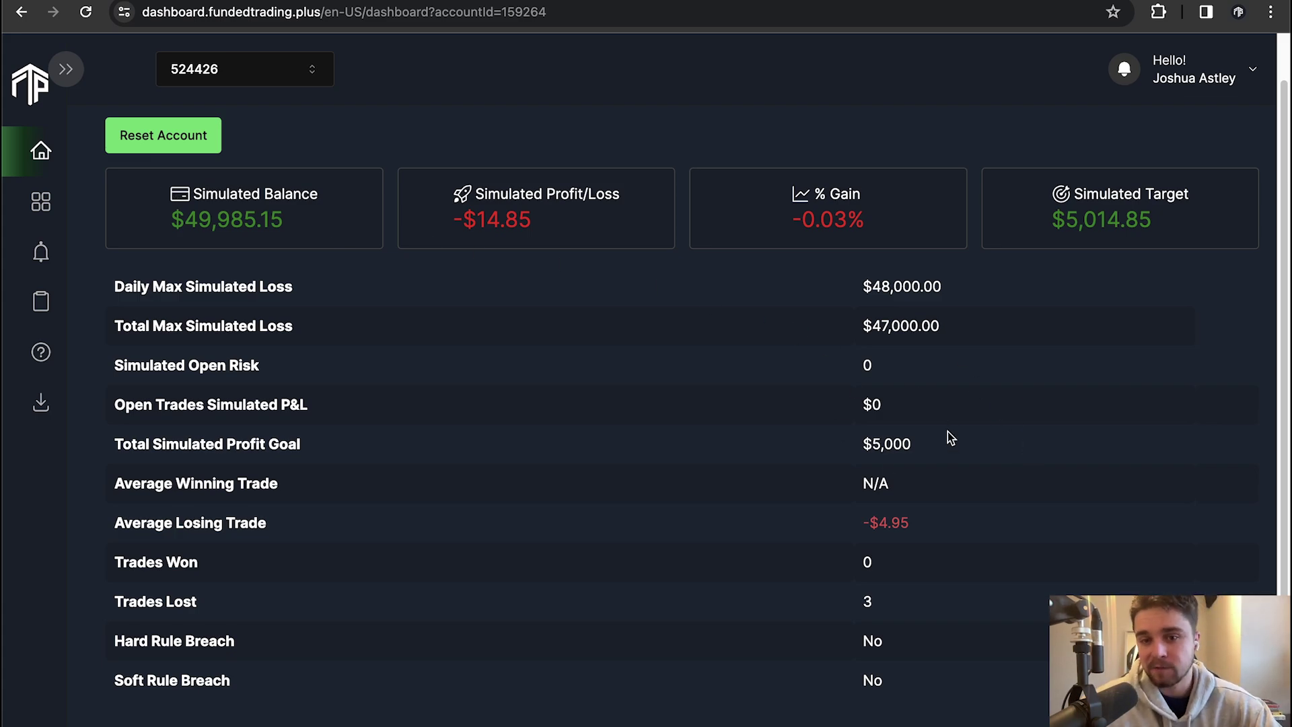
left_click_drag(903, 605, 121, 598)
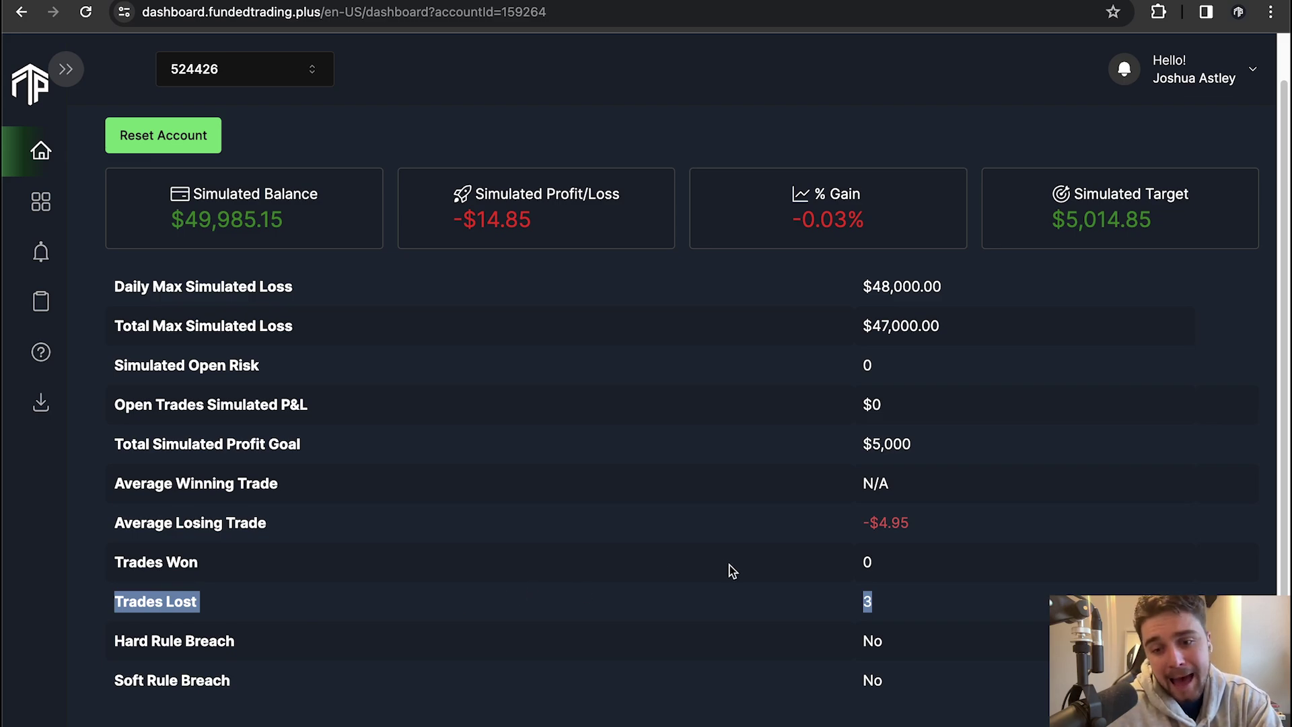
left_click(935, 525)
left_click(817, 524)
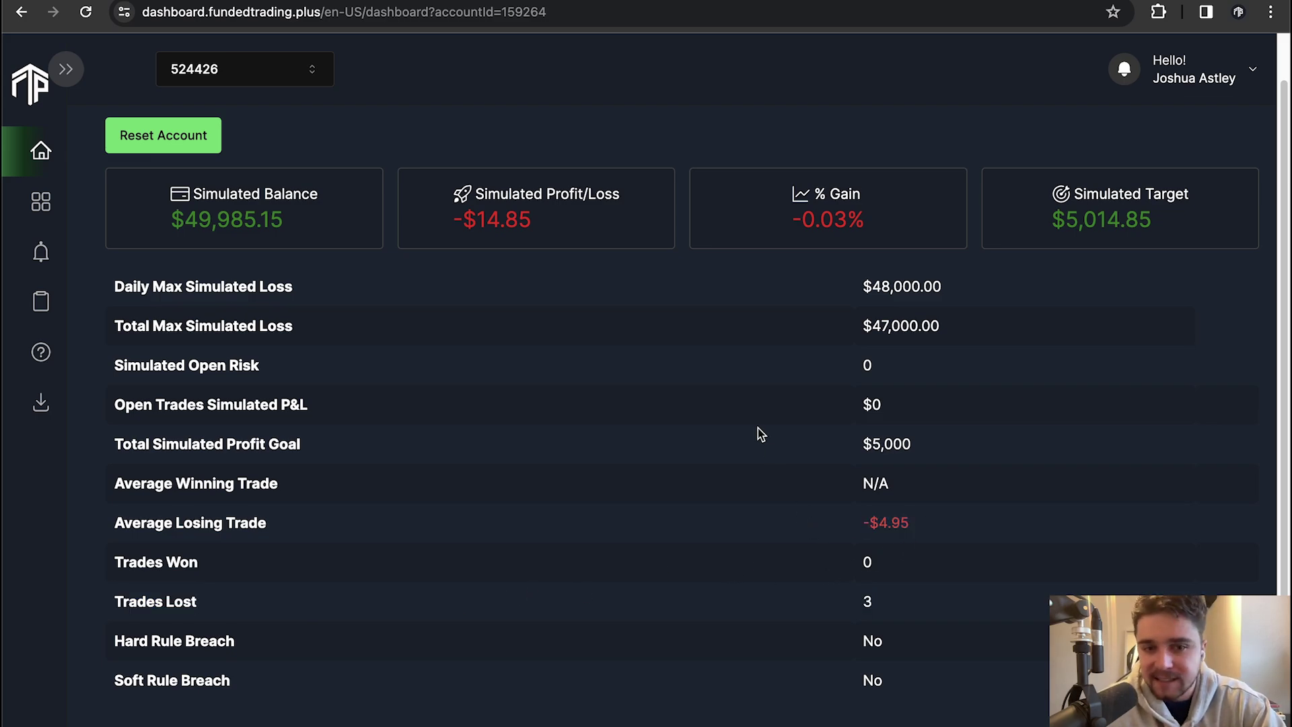
left_click_drag(155, 207, 323, 225)
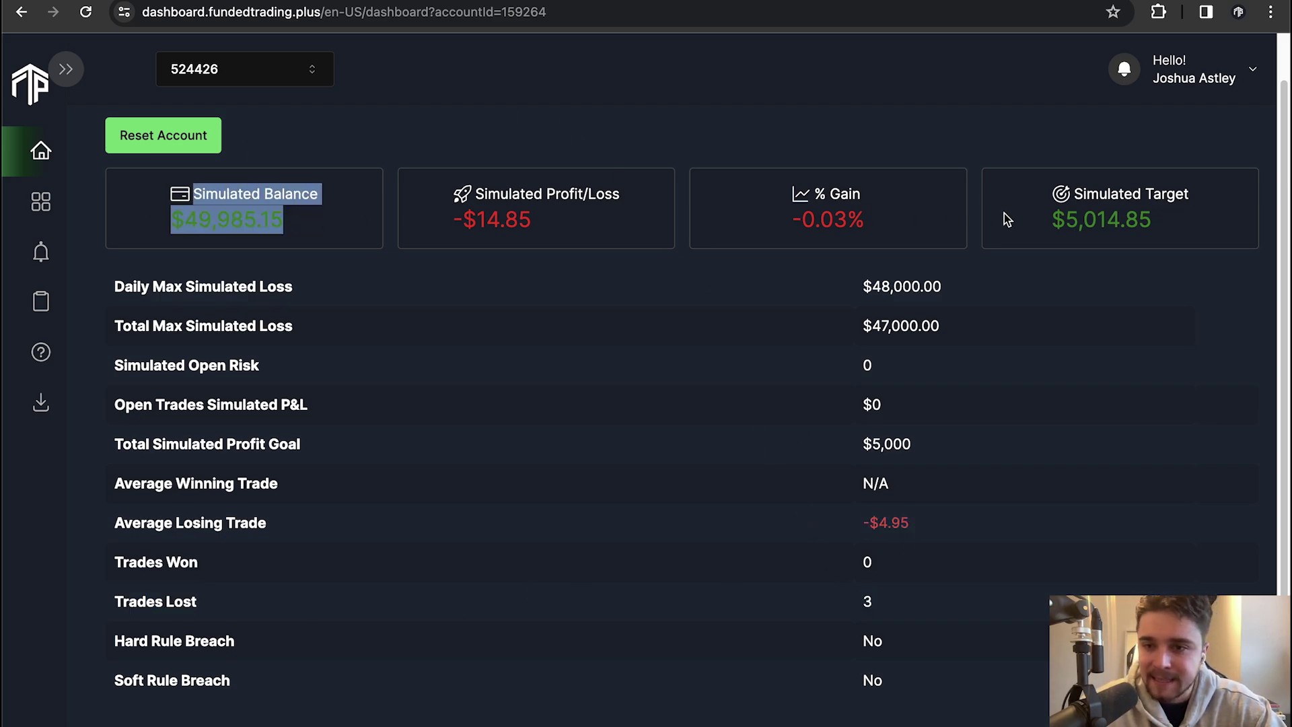
left_click_drag(1048, 195, 1208, 204)
left_click(1211, 213)
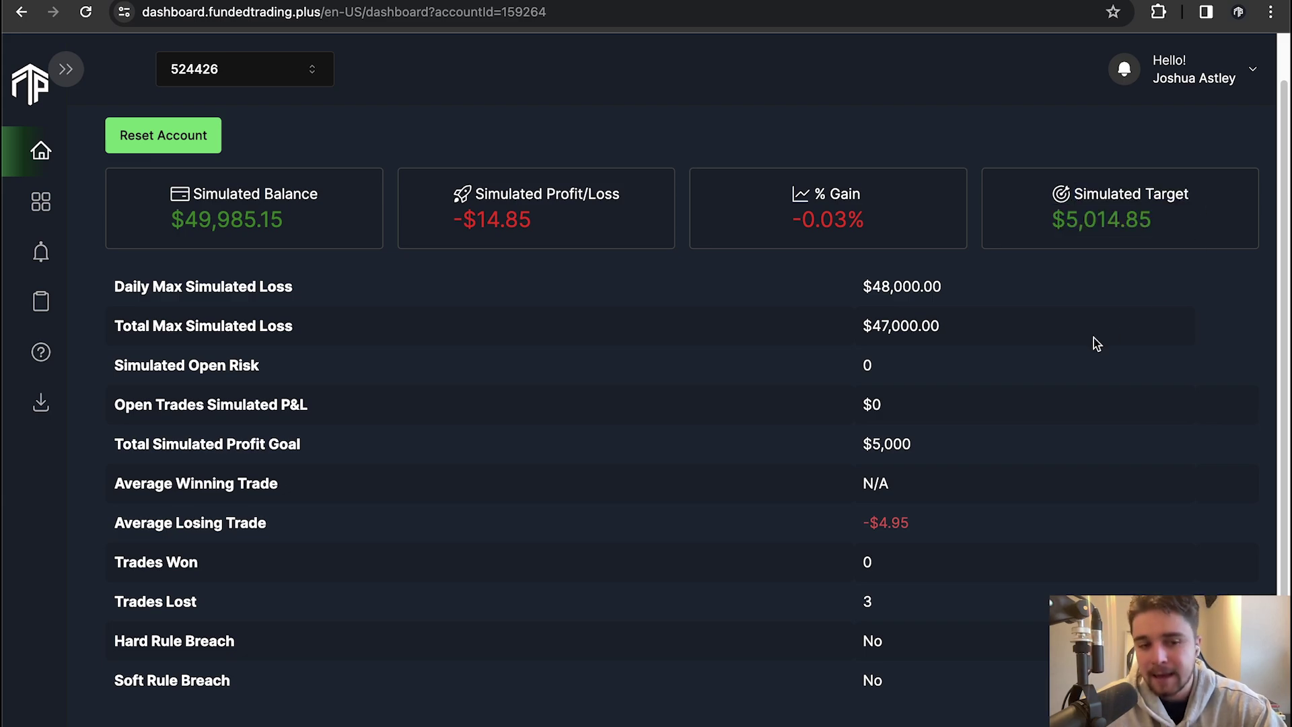